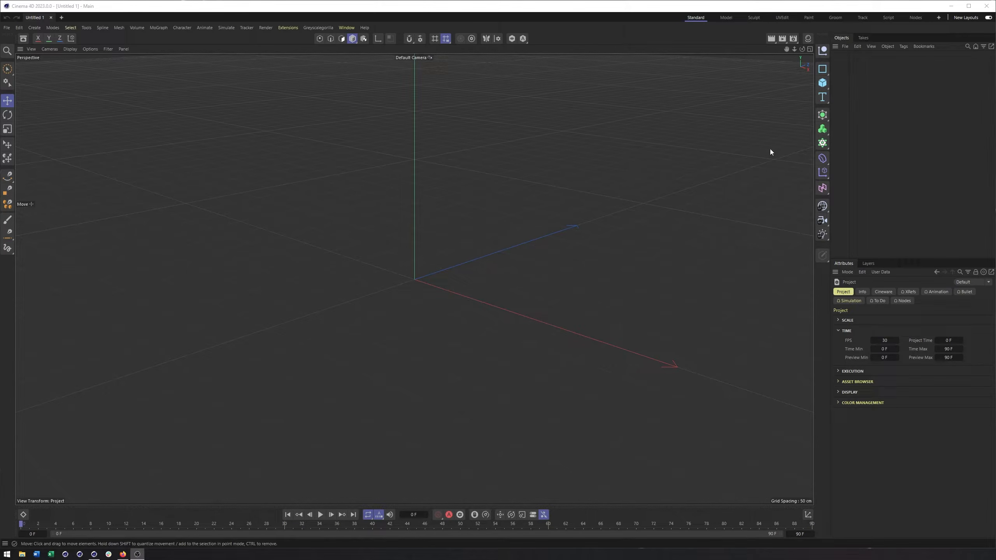
Add a cube to the scene and switch back and forth between the maximized perspective view and the four-view layout.
{"action": "left_click", "coordinate": [823, 83]}
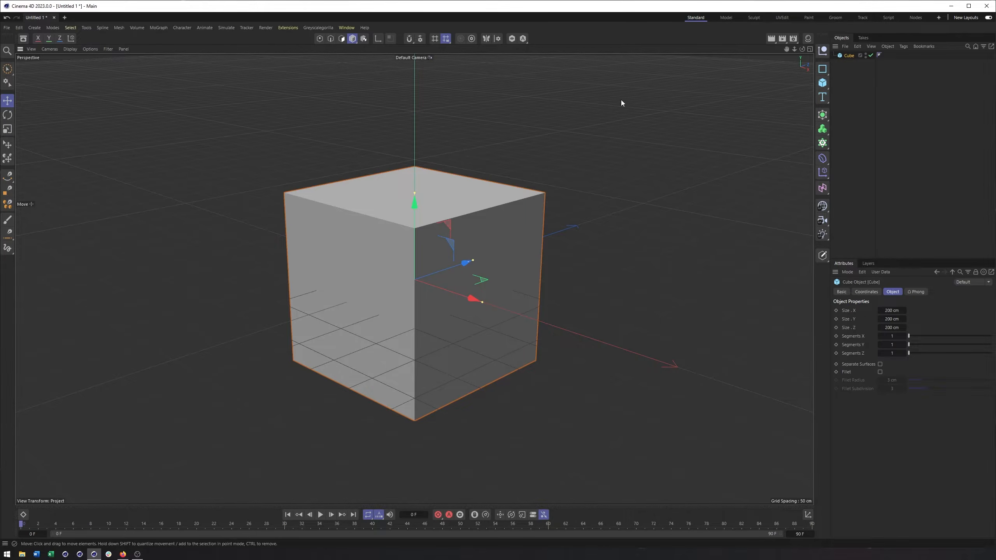
{"action": "middle_click", "coordinate": [512, 97]}
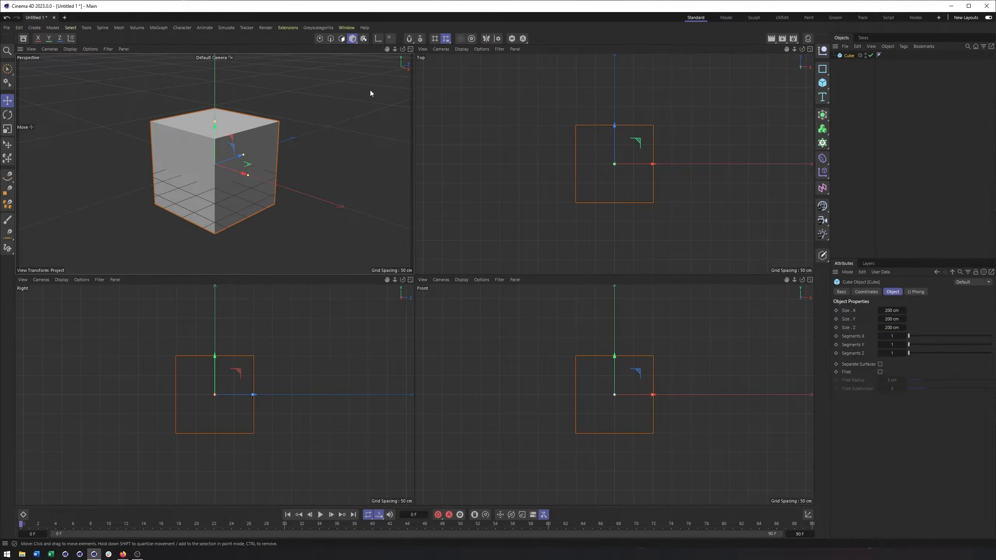
{"action": "middle_click", "coordinate": [370, 93]}
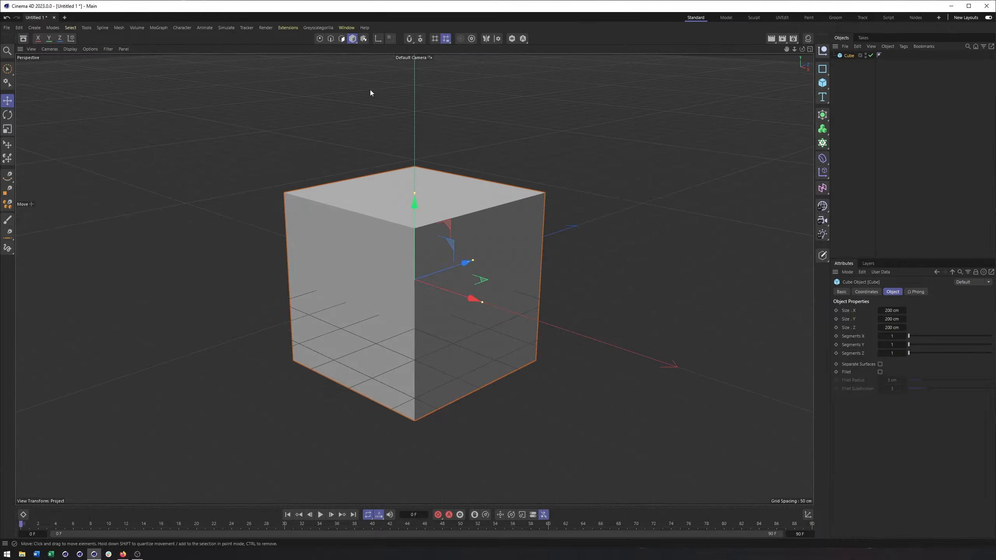
{"action": "middle_click", "coordinate": [536, 126]}
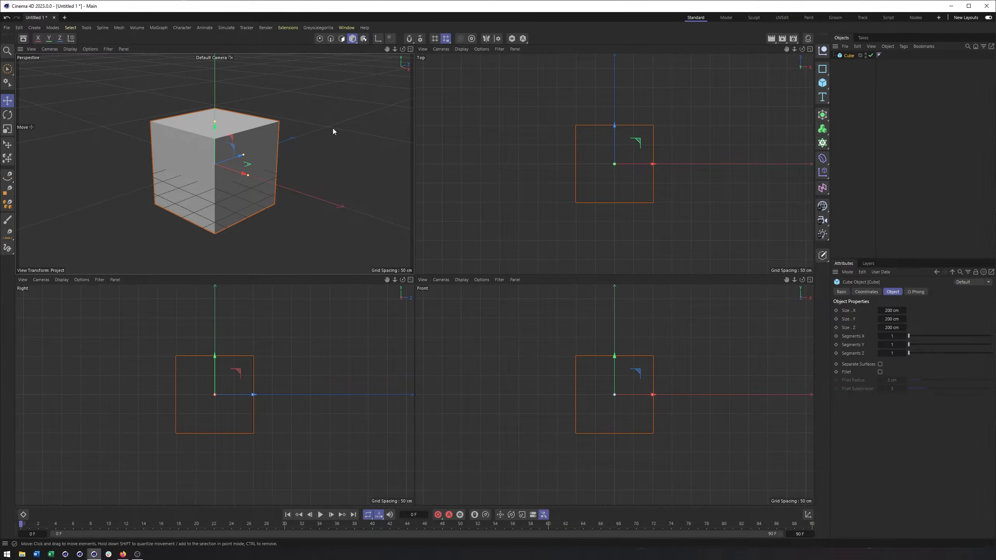
{"action": "left_click", "coordinate": [411, 49]}
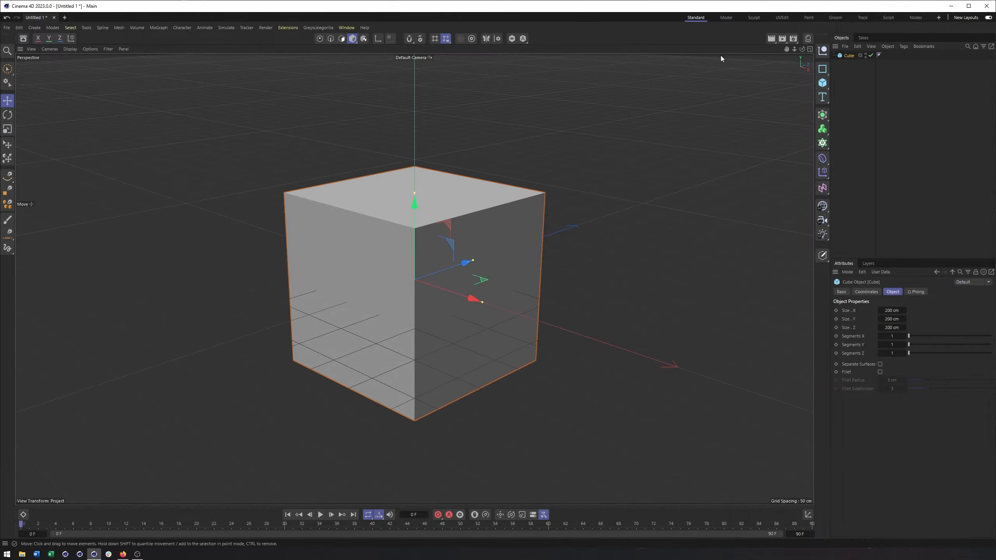
{"action": "left_click", "coordinate": [809, 49]}
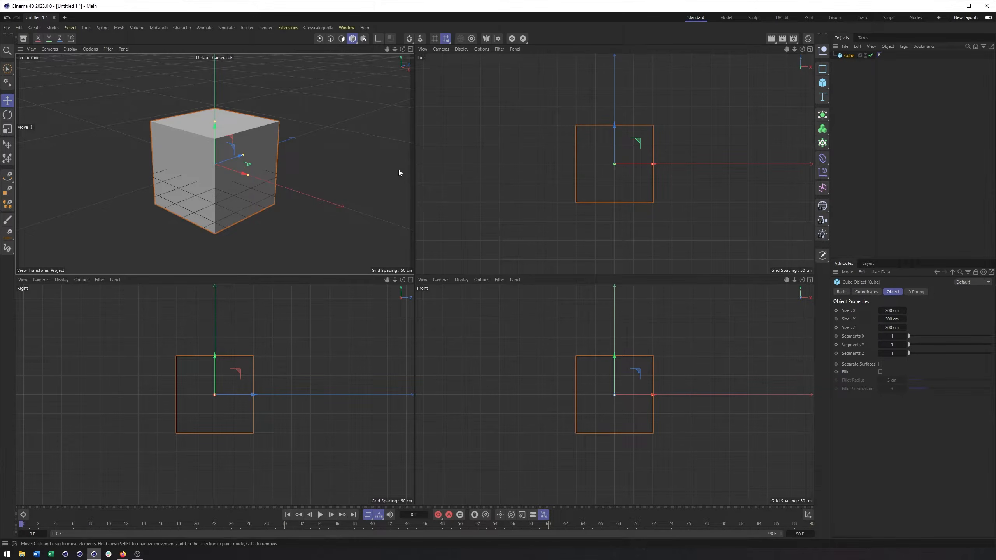
{"action": "middle_click", "coordinate": [391, 136]}
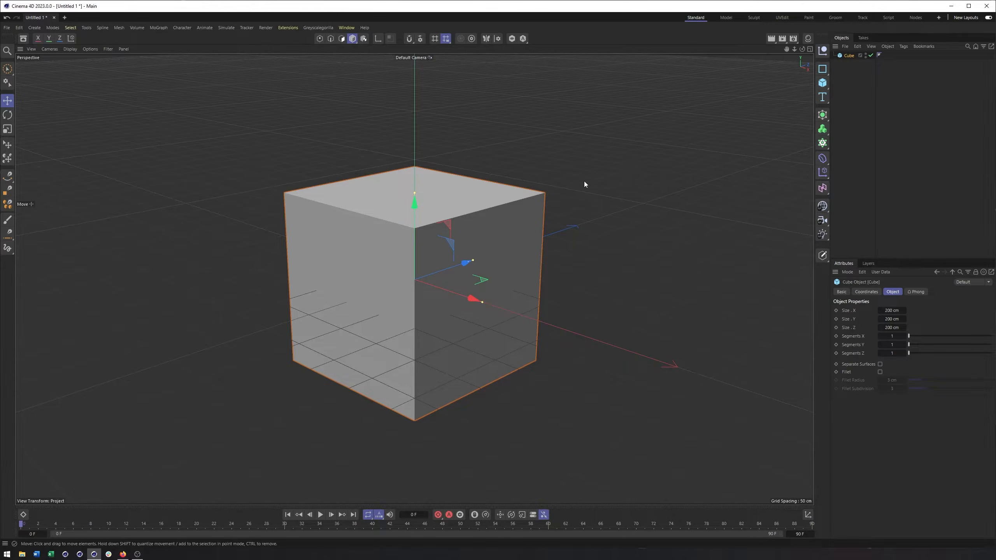
Show the individual orthographic views full size, bring back all four views and maximize the perspective view.
{"action": "key", "text": "F2"}
{"action": "key", "text": "F3"}
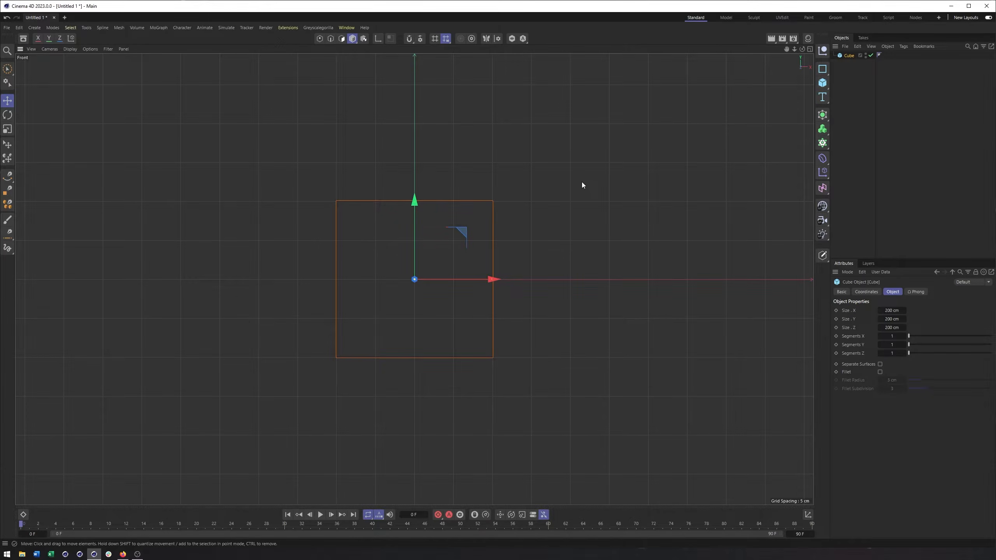
{"action": "key", "text": "F5"}
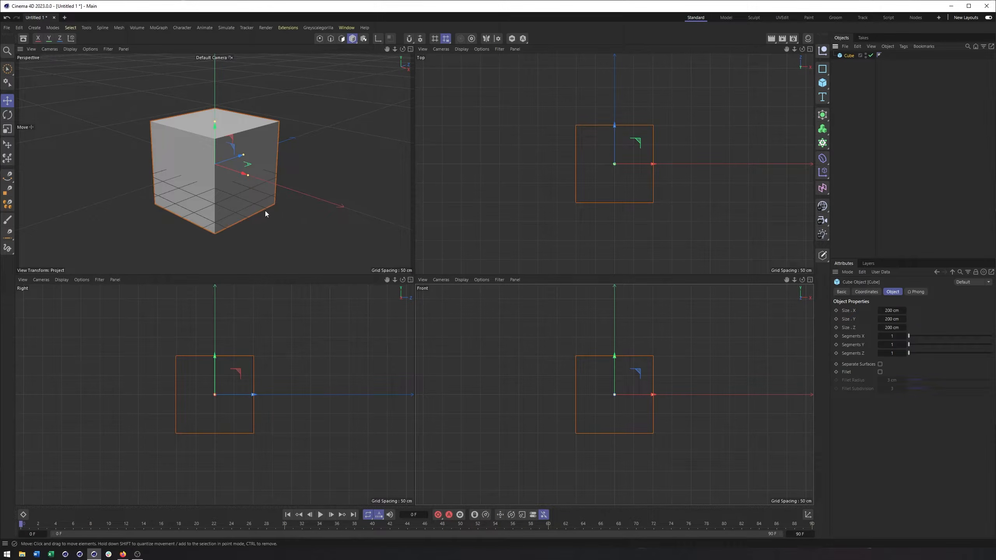
{"action": "middle_click", "coordinate": [351, 195]}
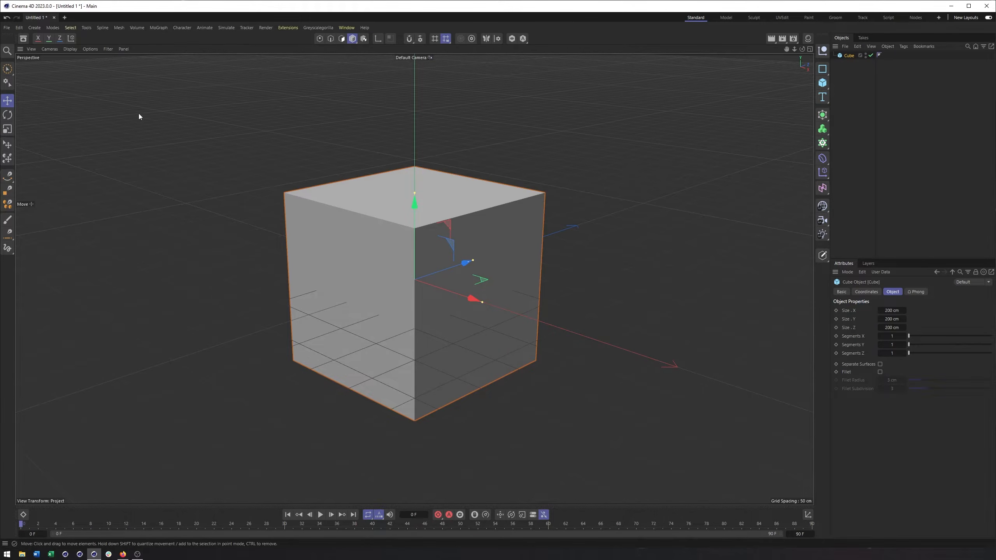
{"action": "left_click", "coordinate": [35, 50]}
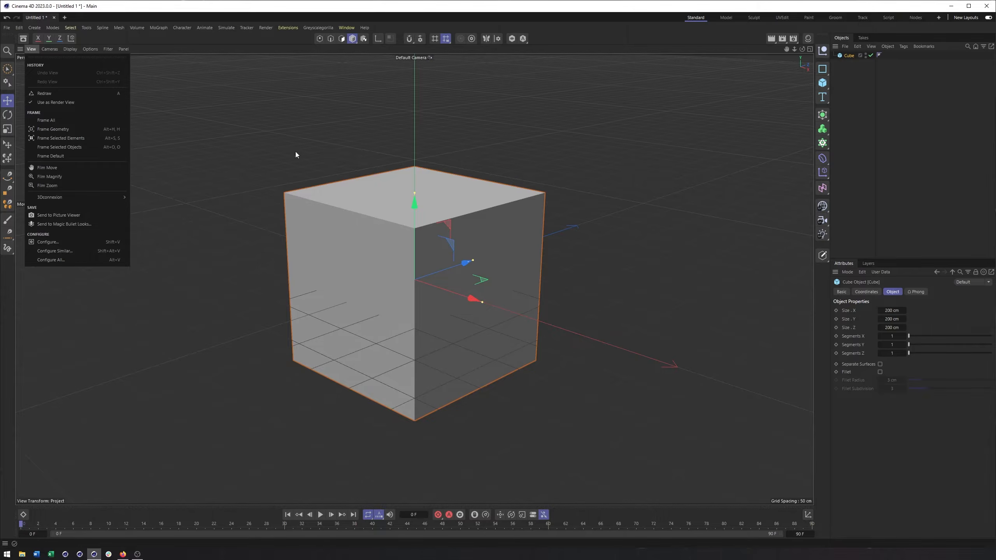
{"action": "left_click", "coordinate": [54, 52]}
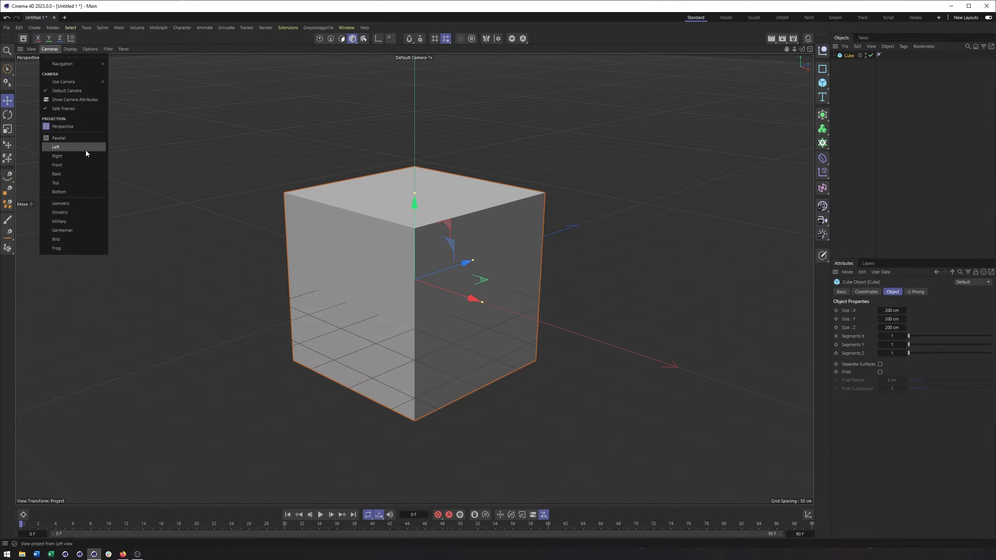
{"action": "mouse_move", "coordinate": [69, 82]}
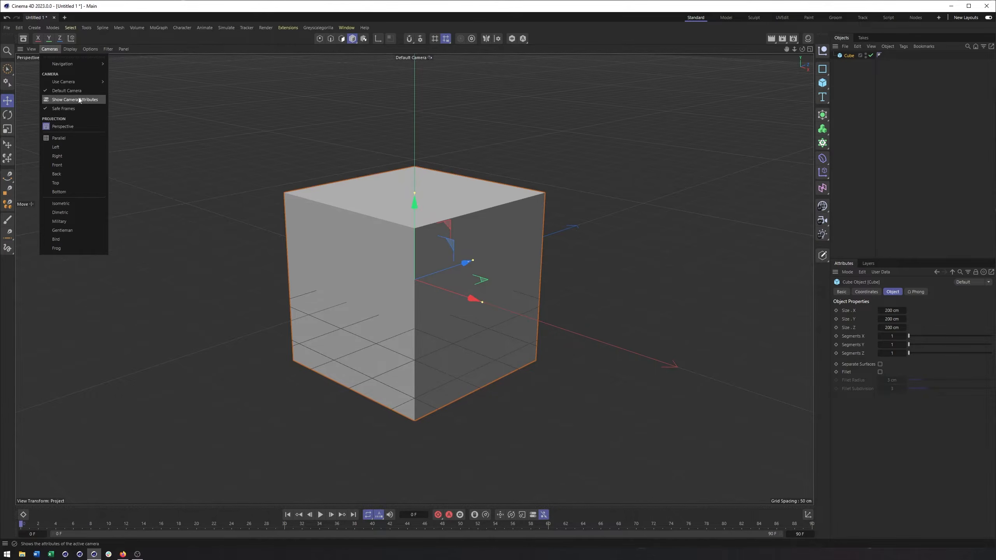
{"action": "mouse_move", "coordinate": [73, 51]}
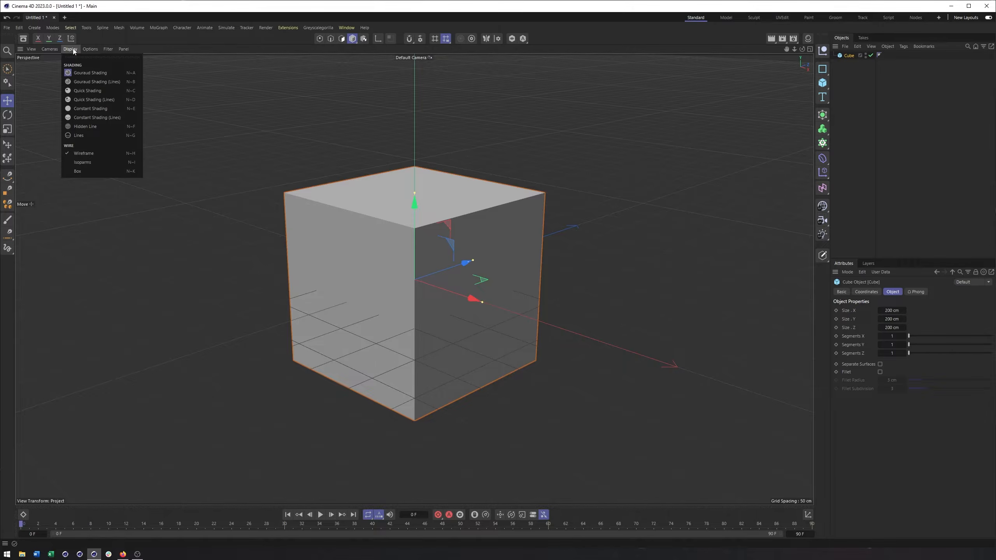
{"action": "mouse_move", "coordinate": [124, 49]}
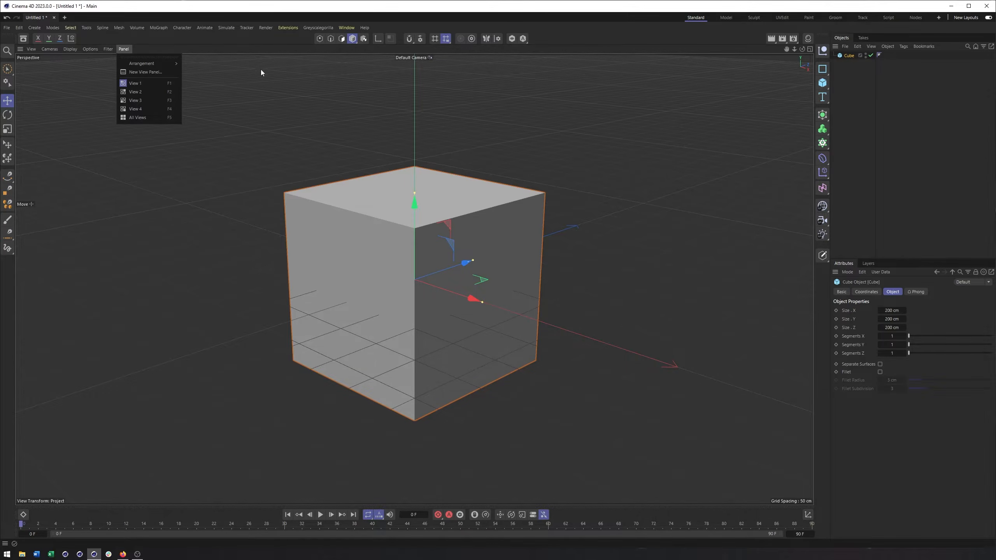
{"action": "left_click", "coordinate": [373, 104]}
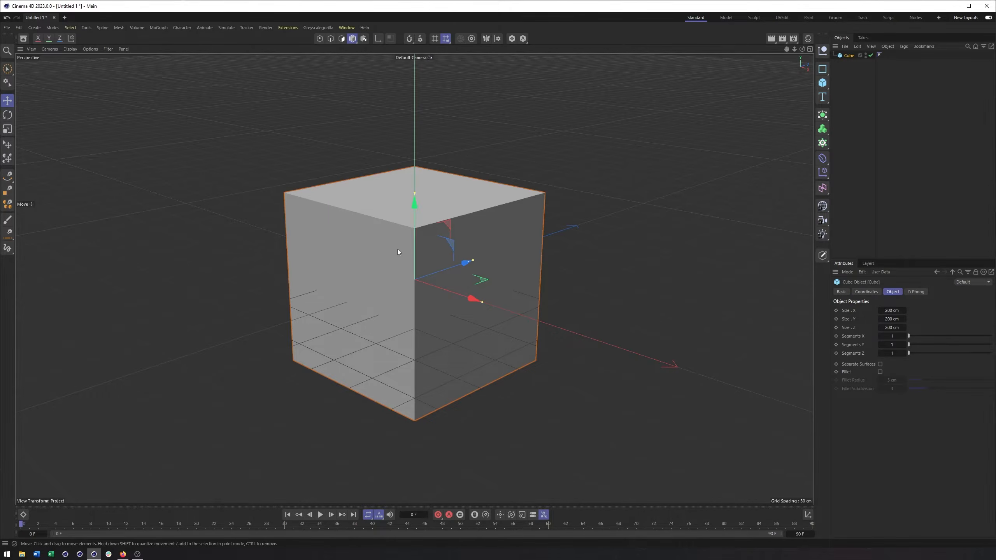
Examine the cube in the perspective view from different angles and distances by orbiting, zooming and panning.
{"action": "mouse_move", "coordinate": [392, 252]}
{"action": "left_mouse_down", "text": "alt"}
{"action": "mouse_move", "coordinate": [417, 253]}
{"action": "mouse_move", "coordinate": [352, 253]}
{"action": "mouse_move", "coordinate": [423, 258]}
{"action": "mouse_move", "coordinate": [353, 250]}
{"action": "mouse_move", "coordinate": [398, 247]}
{"action": "left_mouse_up", "text": "alt"}
{"action": "left_click_drag", "start_coordinate": [282, 269], "coordinate": [459, 252], "text": "alt"}
{"action": "mouse_move", "coordinate": [459, 253]}
{"action": "right_mouse_down", "text": "alt"}
{"action": "mouse_move", "coordinate": [543, 251]}
{"action": "mouse_move", "coordinate": [463, 252]}
{"action": "right_mouse_up", "text": "alt"}
{"action": "scroll", "coordinate": [462, 253], "scroll_direction": "down", "scroll_amount": 2}
{"action": "scroll", "coordinate": [462, 251], "scroll_direction": "down", "scroll_amount": 5}
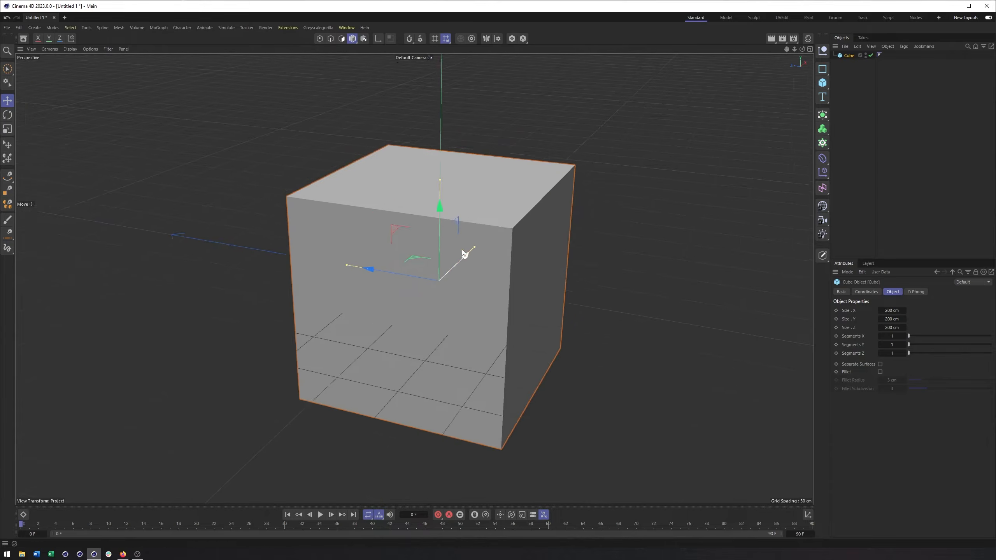
{"action": "scroll", "coordinate": [459, 255], "scroll_direction": "up", "scroll_amount": 3}
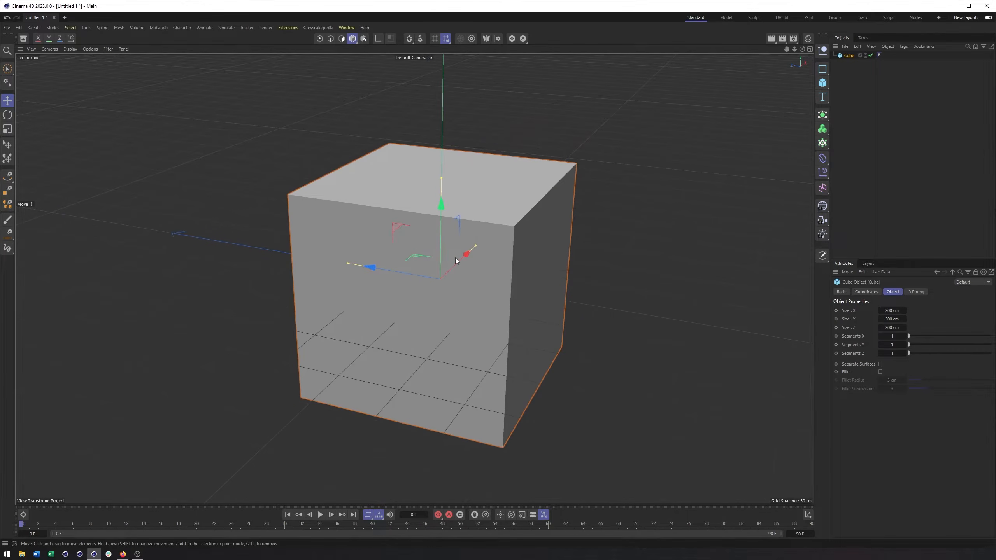
{"action": "mouse_move", "coordinate": [460, 249]}
{"action": "right_mouse_down", "text": "alt"}
{"action": "mouse_move", "coordinate": [639, 248]}
{"action": "mouse_move", "coordinate": [460, 250]}
{"action": "right_mouse_up", "text": "alt"}
{"action": "right_click_drag", "start_coordinate": [393, 252], "coordinate": [454, 238], "text": "alt"}
{"action": "left_click_drag", "start_coordinate": [459, 233], "coordinate": [478, 231], "text": "alt"}
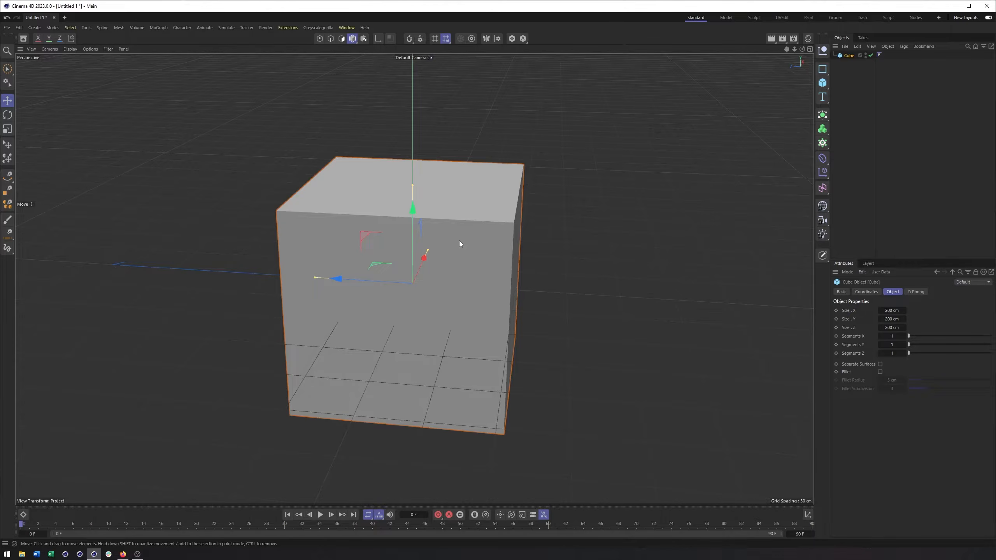
{"action": "middle_click_drag", "start_coordinate": [447, 244], "coordinate": [503, 237], "text": "alt"}
{"action": "right_click_drag", "start_coordinate": [503, 236], "coordinate": [473, 244], "text": "alt"}
{"action": "mouse_move", "coordinate": [473, 243]}
{"action": "left_mouse_down", "text": "alt"}
{"action": "mouse_move", "coordinate": [498, 231]}
{"action": "mouse_move", "coordinate": [471, 245]}
{"action": "mouse_move", "coordinate": [458, 233]}
{"action": "mouse_move", "coordinate": [477, 232]}
{"action": "left_mouse_up", "text": "alt"}
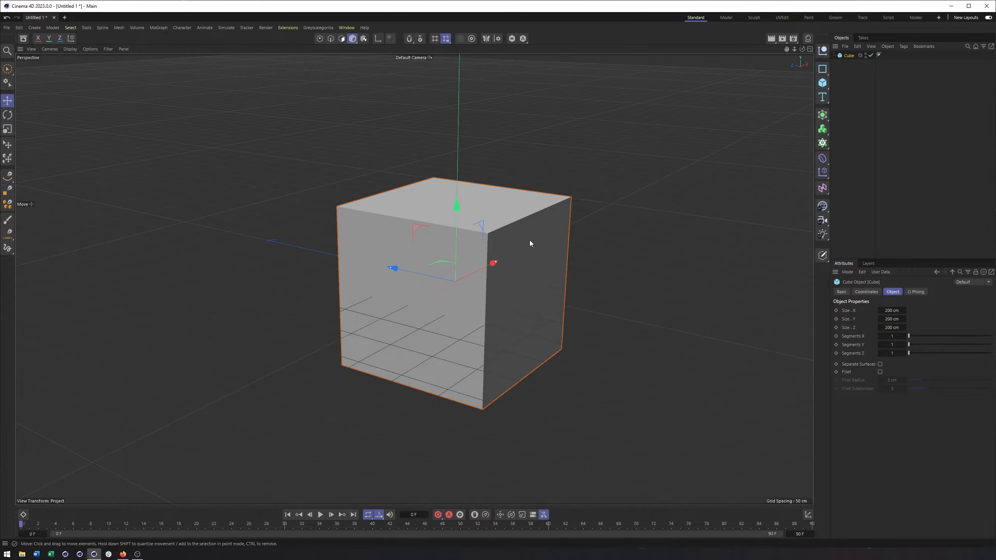
{"action": "mouse_move", "coordinate": [515, 243]}
{"action": "left_mouse_down", "text": "alt"}
{"action": "mouse_move", "coordinate": [533, 242]}
{"action": "mouse_move", "coordinate": [507, 247]}
{"action": "left_mouse_up", "text": "alt"}
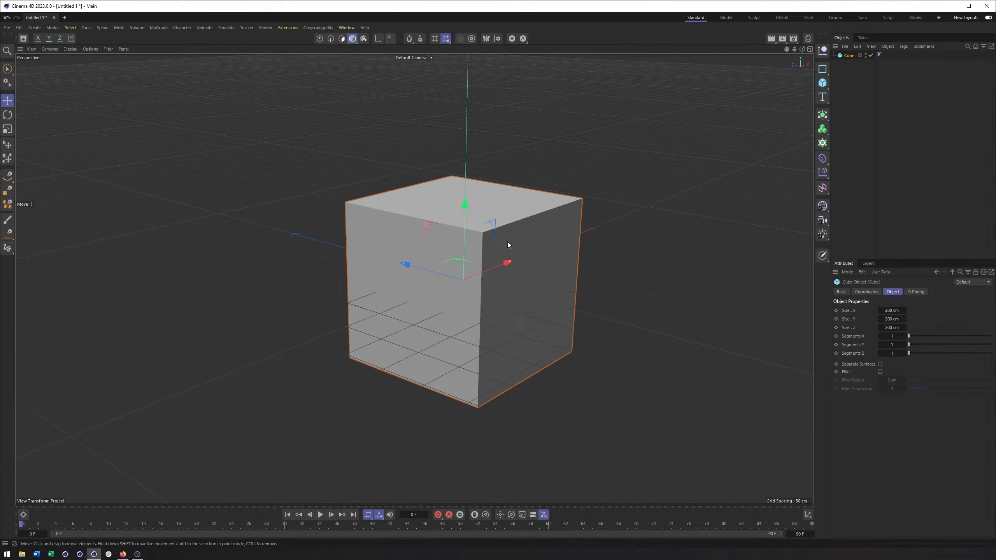
{"action": "mouse_move", "coordinate": [420, 242]}
{"action": "left_mouse_down", "text": "alt"}
{"action": "mouse_move", "coordinate": [431, 244]}
{"action": "mouse_move", "coordinate": [408, 244]}
{"action": "mouse_move", "coordinate": [434, 258]}
{"action": "mouse_move", "coordinate": [467, 259]}
{"action": "mouse_move", "coordinate": [456, 251]}
{"action": "mouse_move", "coordinate": [465, 249]}
{"action": "mouse_move", "coordinate": [477, 261]}
{"action": "mouse_move", "coordinate": [531, 260]}
{"action": "mouse_move", "coordinate": [498, 270]}
{"action": "left_mouse_up", "text": "alt"}
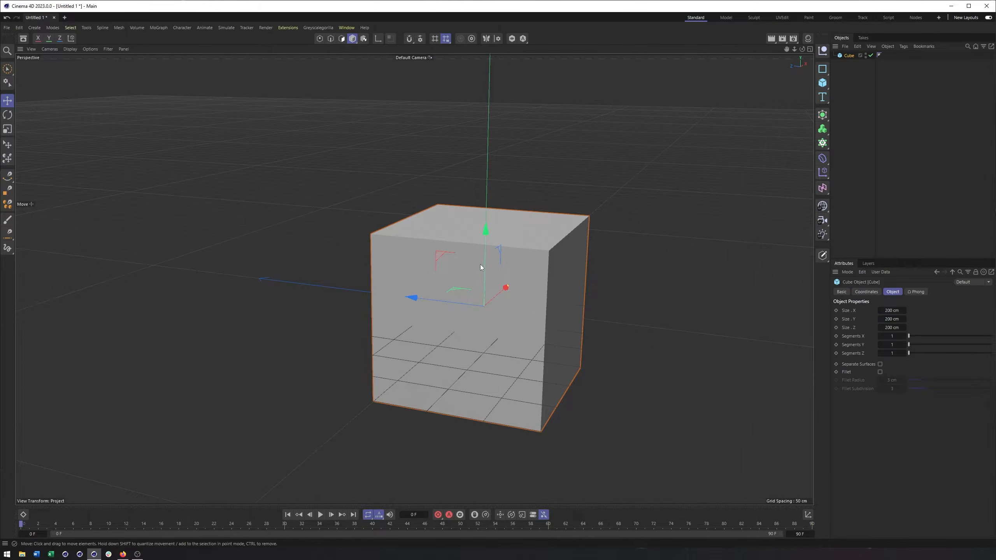
{"action": "left_click_drag", "start_coordinate": [480, 275], "coordinate": [510, 271], "text": "alt"}
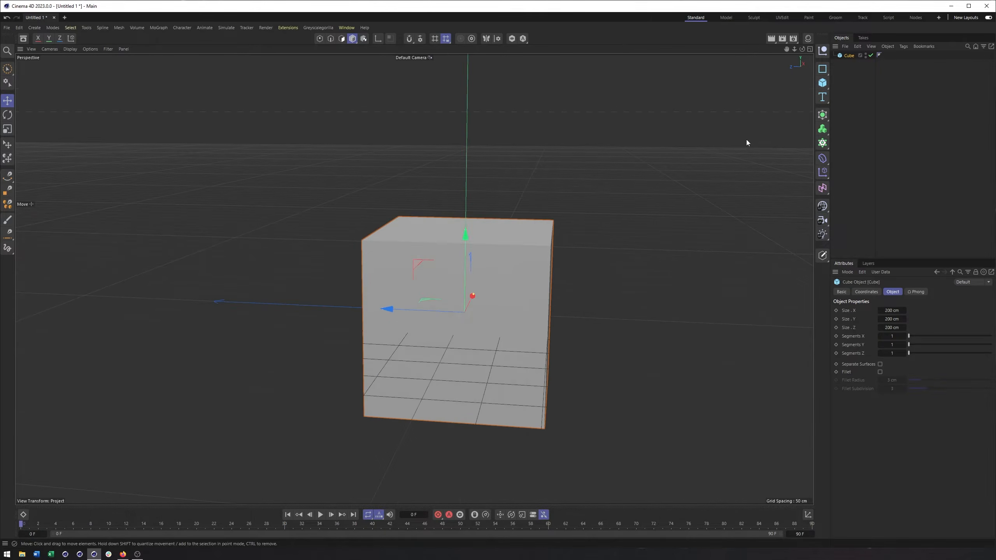
Return to the four-view layout and set the top view's display to Gouraud Shading.
{"action": "left_click", "coordinate": [811, 49]}
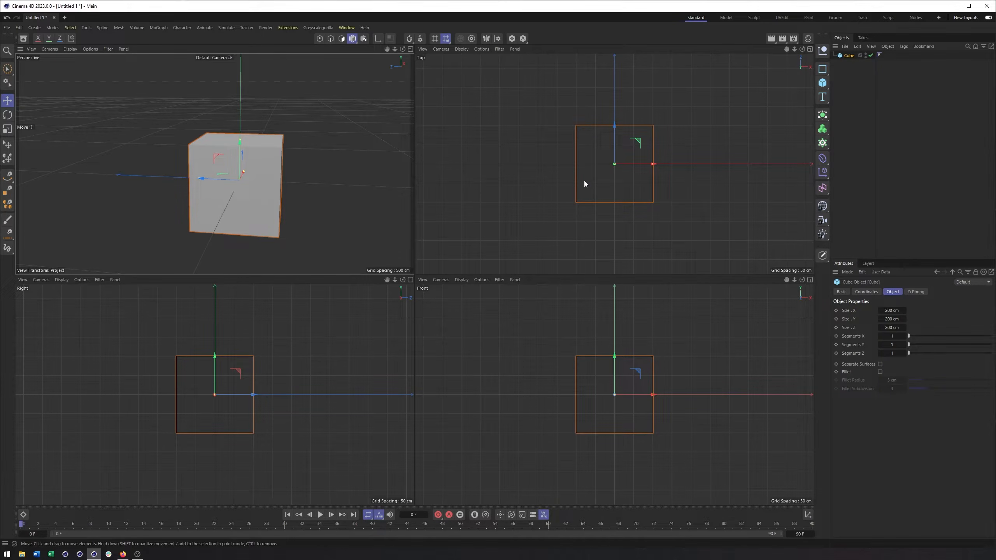
{"action": "left_click", "coordinate": [461, 49]}
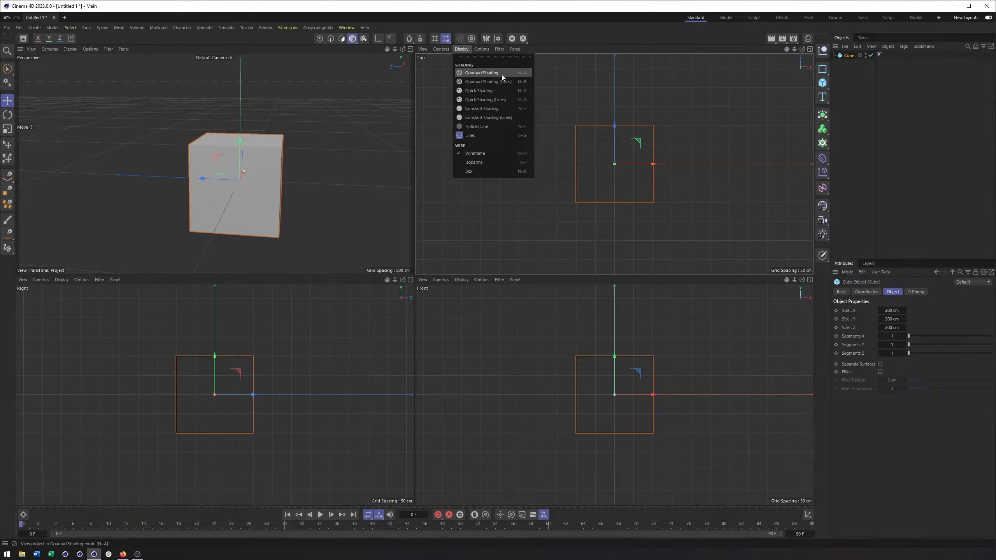
{"action": "left_click", "coordinate": [491, 73]}
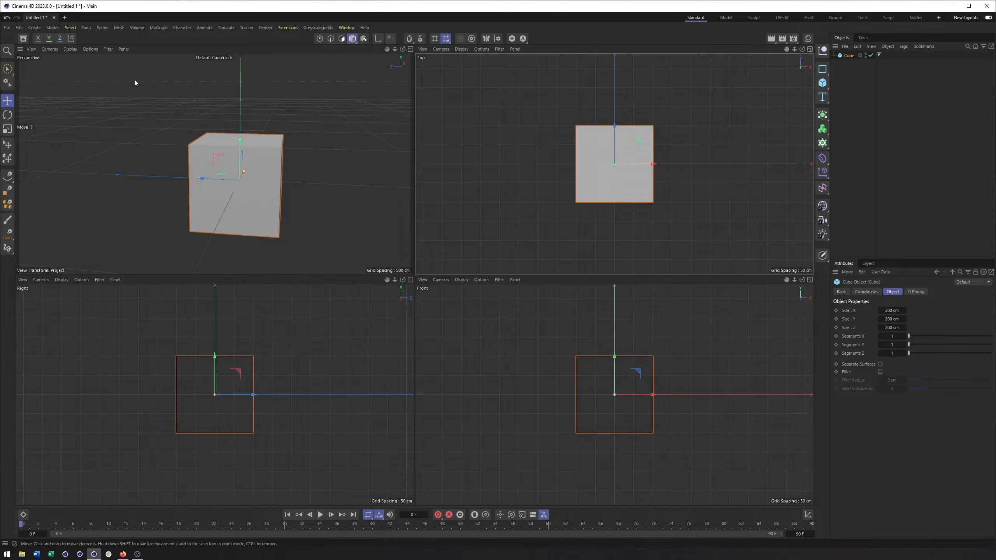
{"action": "left_click", "coordinate": [70, 49]}
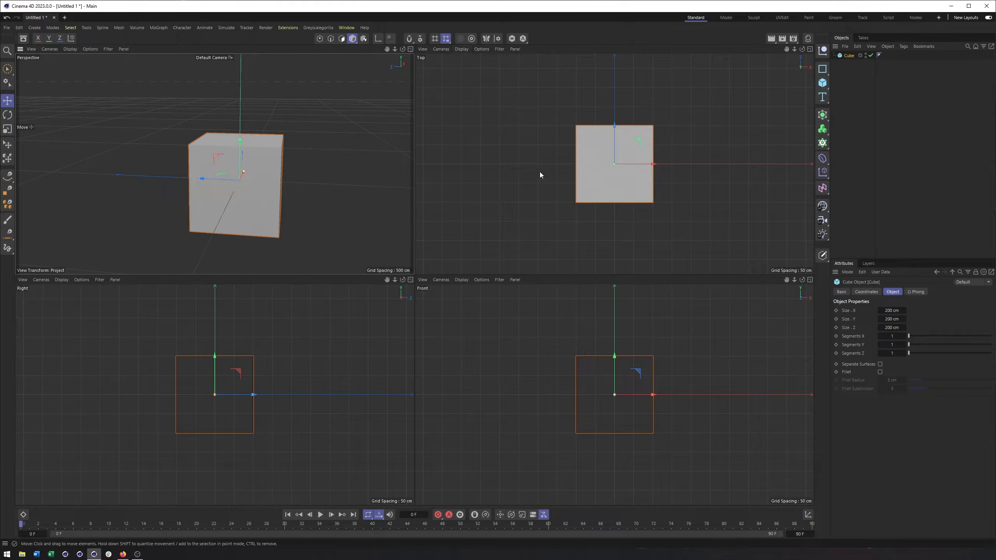
Examine the cube in the top view by panning, zooming and rotating that view.
{"action": "mouse_move", "coordinate": [604, 166]}
{"action": "middle_mouse_down"}
{"action": "mouse_move", "coordinate": [676, 172]}
{"action": "mouse_move", "coordinate": [590, 170]}
{"action": "mouse_move", "coordinate": [678, 173]}
{"action": "mouse_move", "coordinate": [588, 168]}
{"action": "mouse_move", "coordinate": [652, 175]}
{"action": "mouse_move", "coordinate": [607, 175]}
{"action": "middle_mouse_up"}
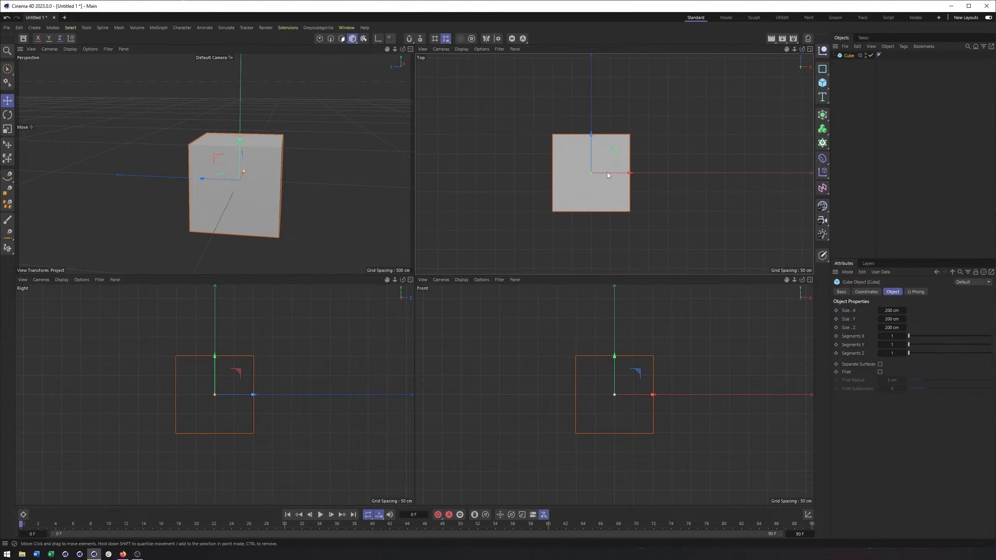
{"action": "scroll", "coordinate": [576, 172], "scroll_direction": "up", "scroll_amount": 5}
{"action": "scroll", "coordinate": [580, 171], "scroll_direction": "down", "scroll_amount": 4}
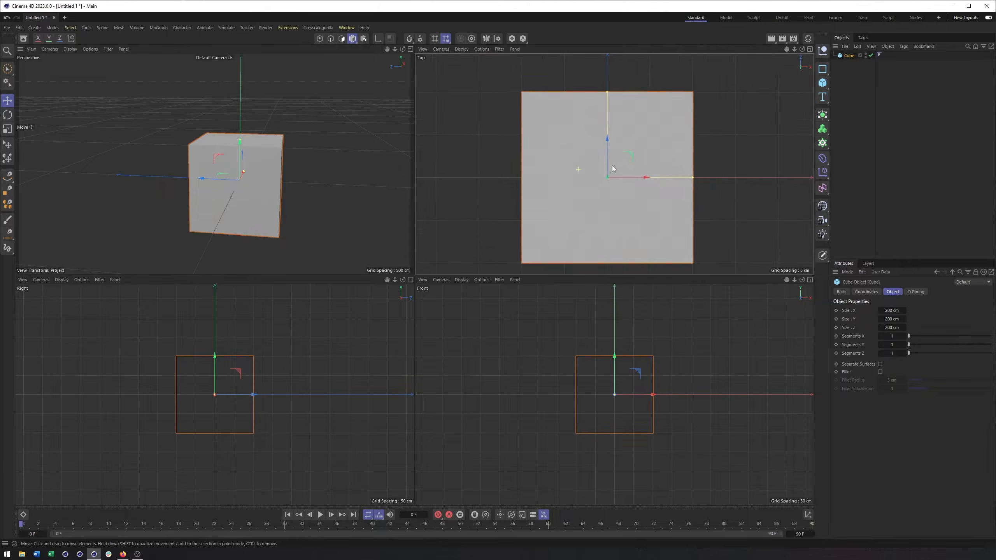
{"action": "left_click_drag", "start_coordinate": [583, 172], "coordinate": [513, 123], "text": "alt"}
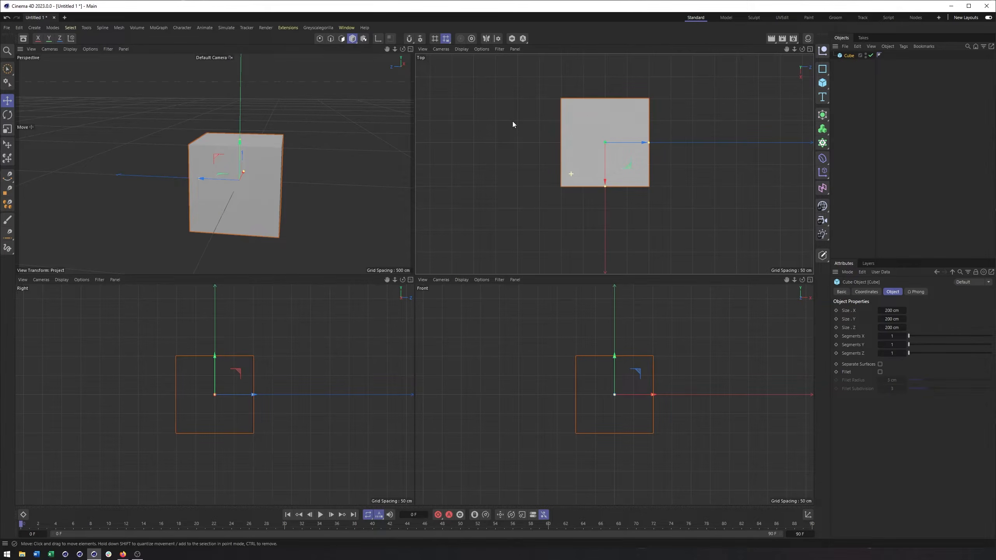
{"action": "mouse_move", "coordinate": [595, 160]}
{"action": "middle_mouse_down", "text": "alt"}
{"action": "mouse_move", "coordinate": [593, 172]}
{"action": "mouse_move", "coordinate": [609, 169]}
{"action": "mouse_move", "coordinate": [591, 167]}
{"action": "mouse_move", "coordinate": [599, 179]}
{"action": "middle_mouse_up", "text": "alt"}
{"action": "left_click_drag", "start_coordinate": [558, 182], "coordinate": [680, 183], "text": "alt"}
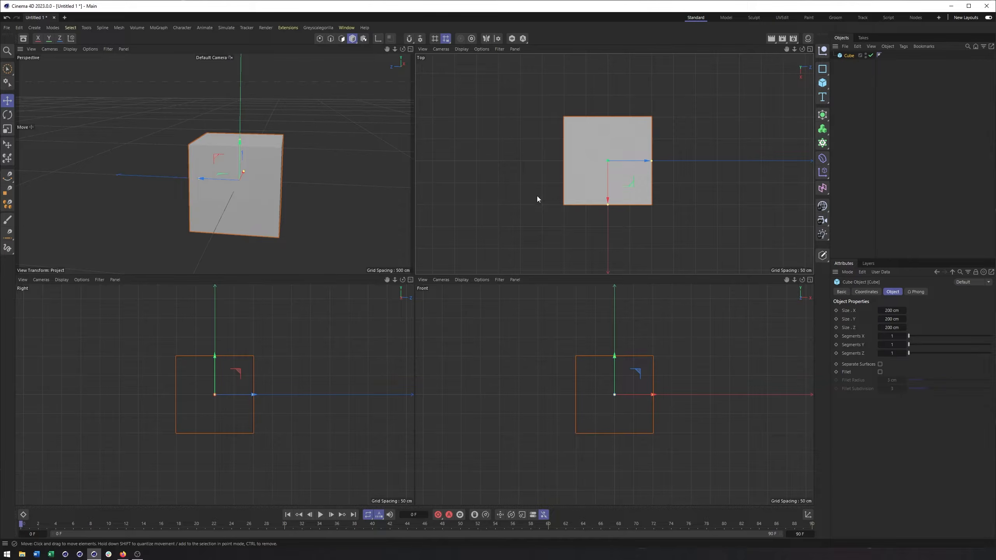
Maximize the perspective view and delete the cube from the scene.
{"action": "left_click", "coordinate": [411, 49]}
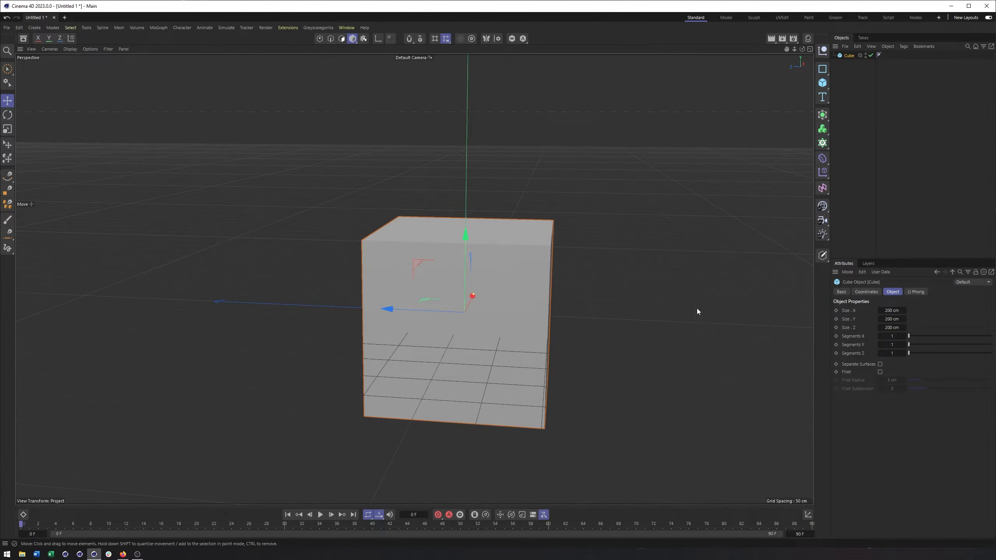
{"action": "left_click_drag", "start_coordinate": [506, 271], "coordinate": [511, 269], "text": "alt"}
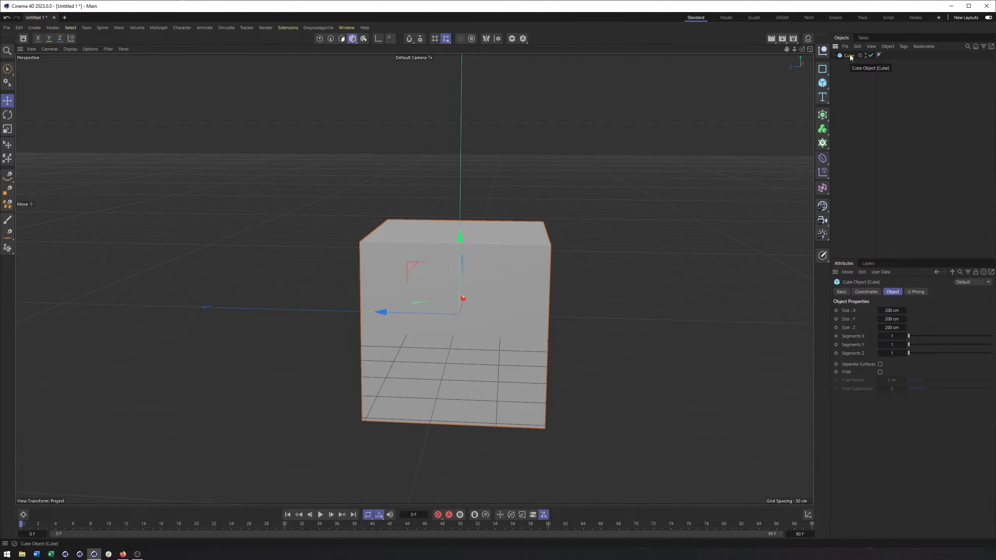
{"action": "key", "text": "Delete"}
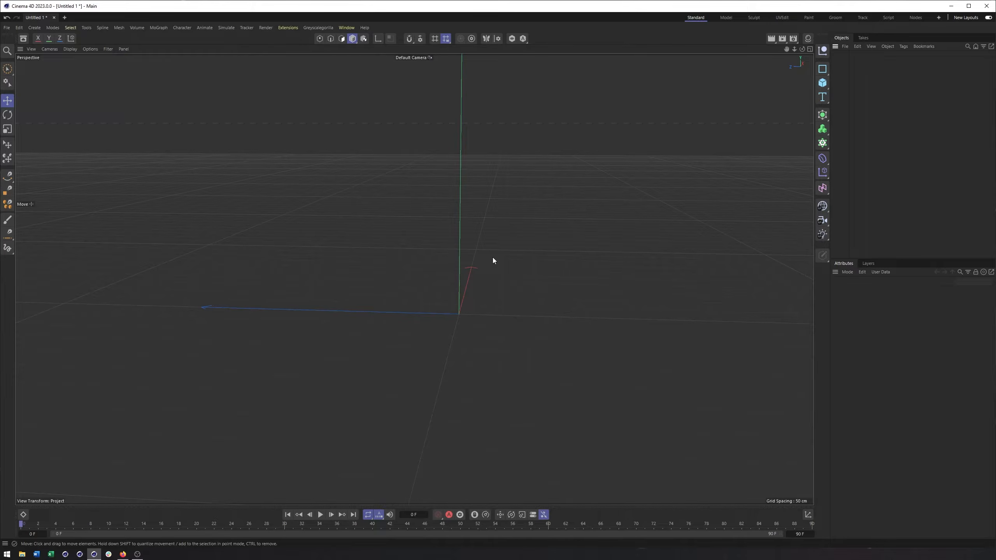
{"action": "mouse_move", "coordinate": [475, 268]}
{"action": "left_mouse_down", "text": "alt"}
{"action": "mouse_move", "coordinate": [466, 271]}
{"action": "mouse_move", "coordinate": [491, 266]}
{"action": "mouse_move", "coordinate": [485, 281]}
{"action": "left_mouse_up", "text": "alt"}
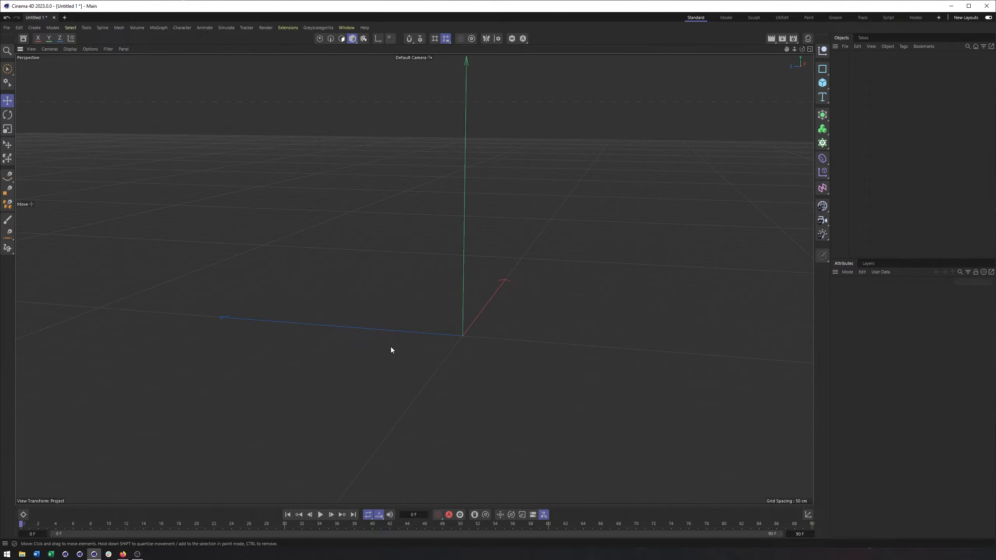
{"action": "left_click_drag", "start_coordinate": [414, 279], "coordinate": [454, 319], "text": "alt"}
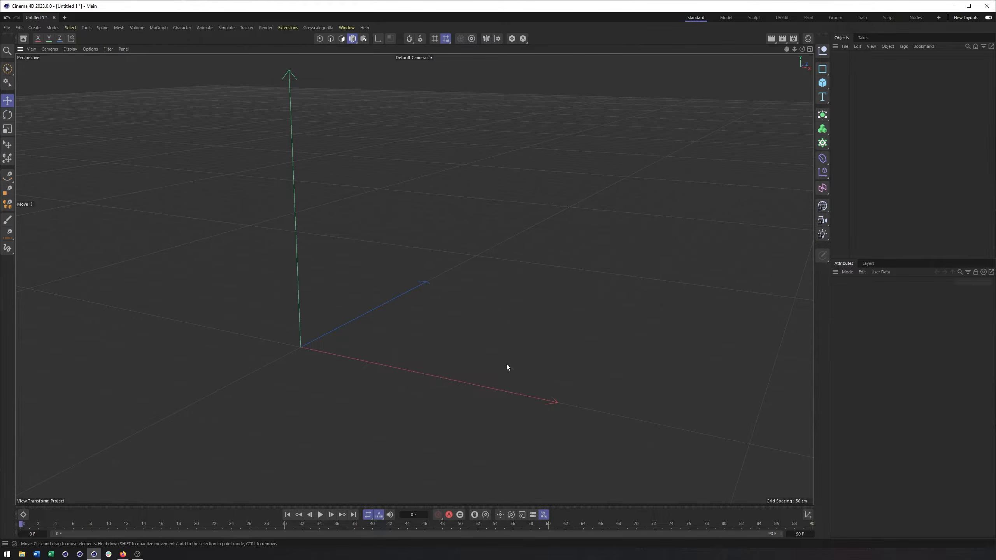
{"action": "middle_click_drag", "start_coordinate": [586, 218], "coordinate": [571, 225], "text": "alt"}
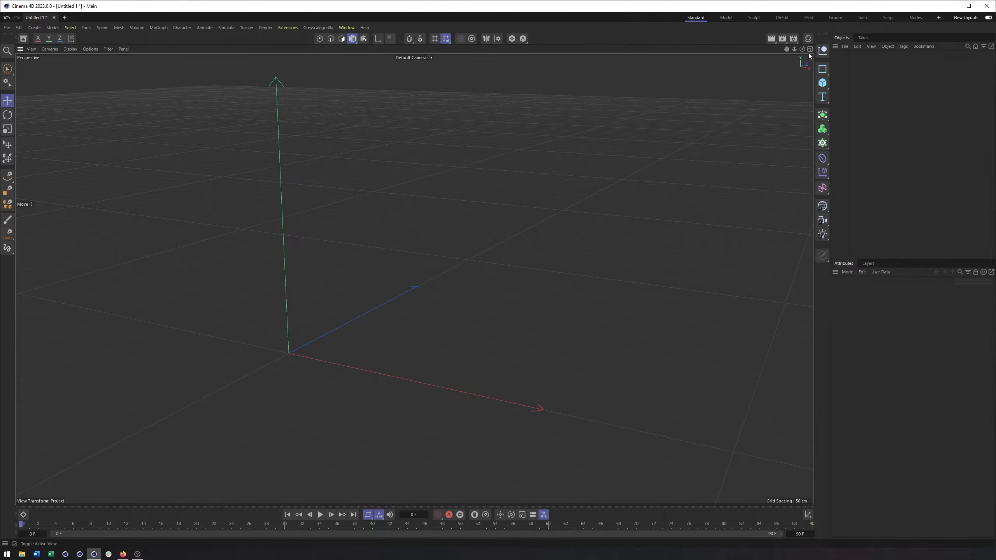
{"action": "left_click_drag", "start_coordinate": [611, 135], "coordinate": [546, 158], "text": "alt"}
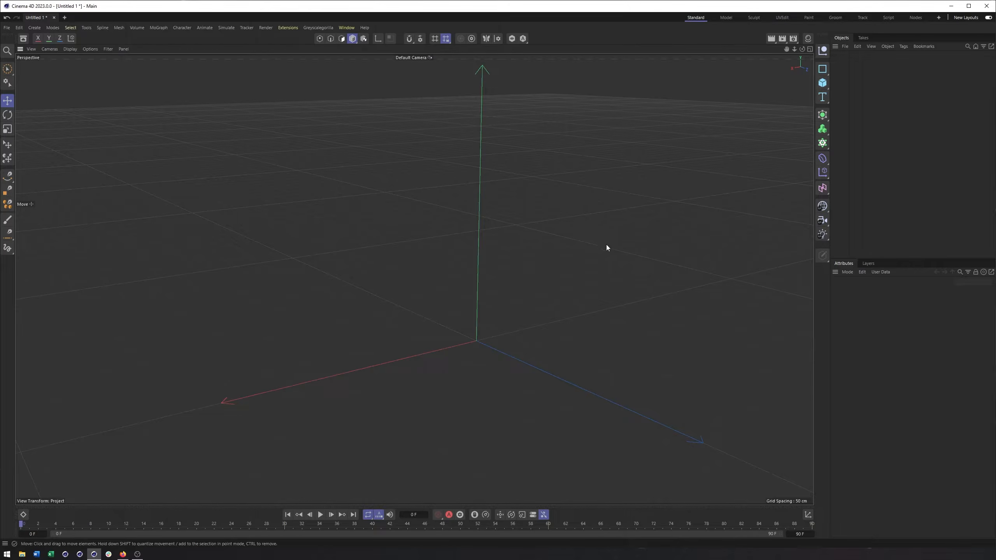
{"action": "left_click_drag", "start_coordinate": [486, 252], "coordinate": [498, 253], "text": "alt"}
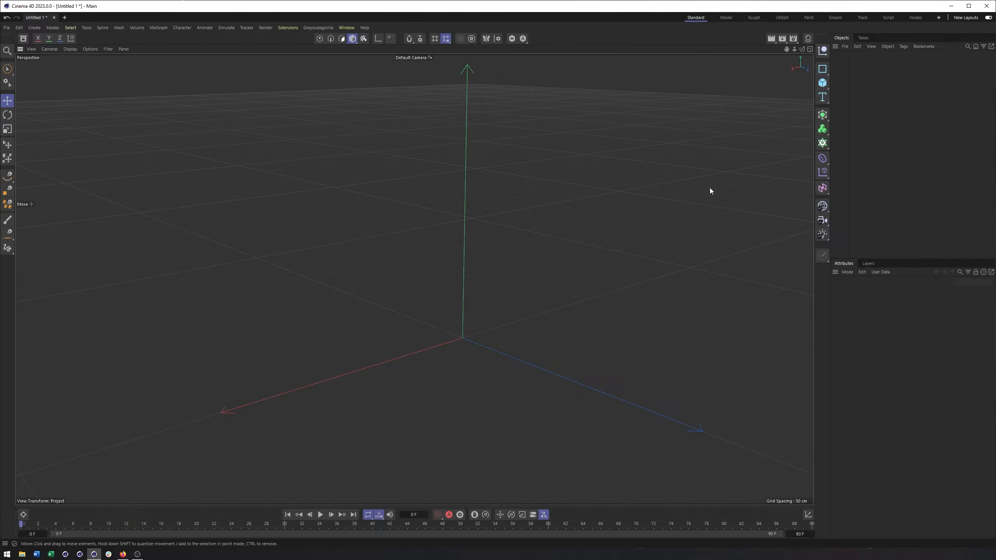
Browse the categories of objects that can be created, including meshes, generators, fields, environment objects and materials.
{"action": "left_click", "coordinate": [35, 28]}
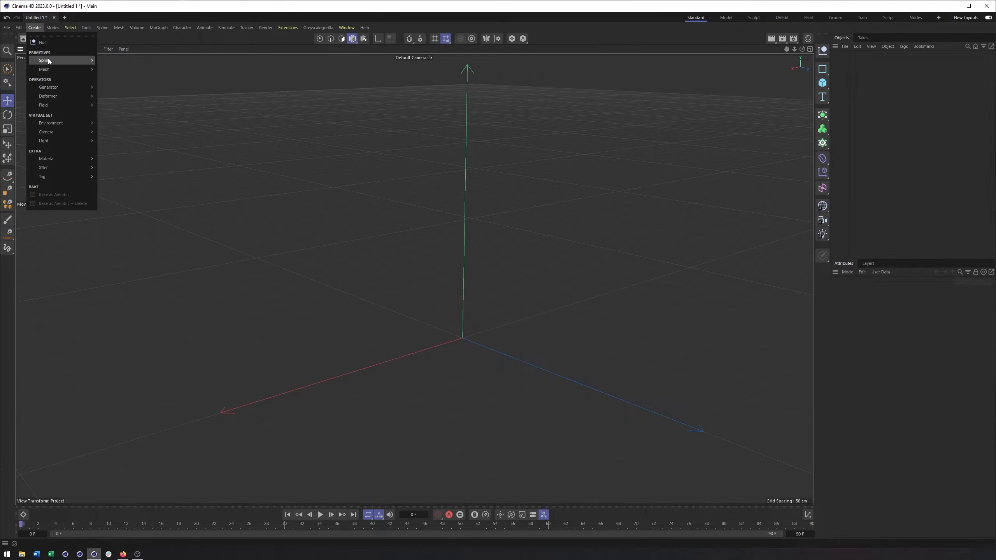
{"action": "mouse_move", "coordinate": [50, 61]}
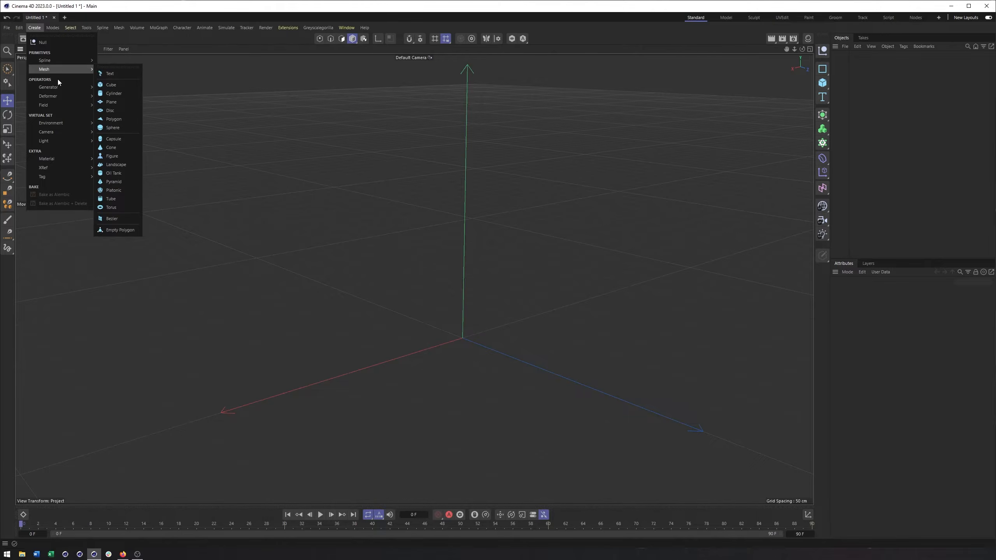
{"action": "mouse_move", "coordinate": [56, 87]}
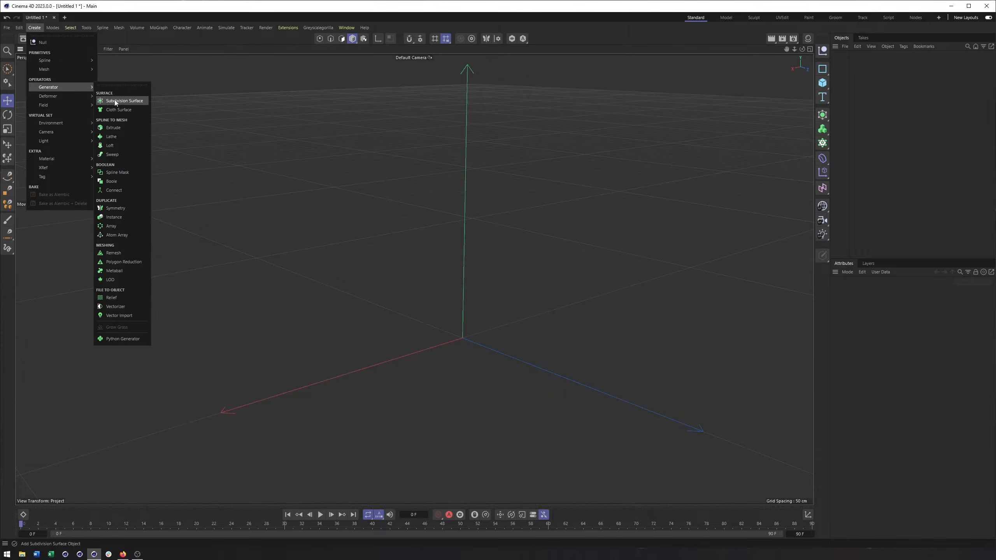
{"action": "left_click_drag", "start_coordinate": [823, 116], "coordinate": [806, 200]}
{"action": "left_click", "coordinate": [35, 28]}
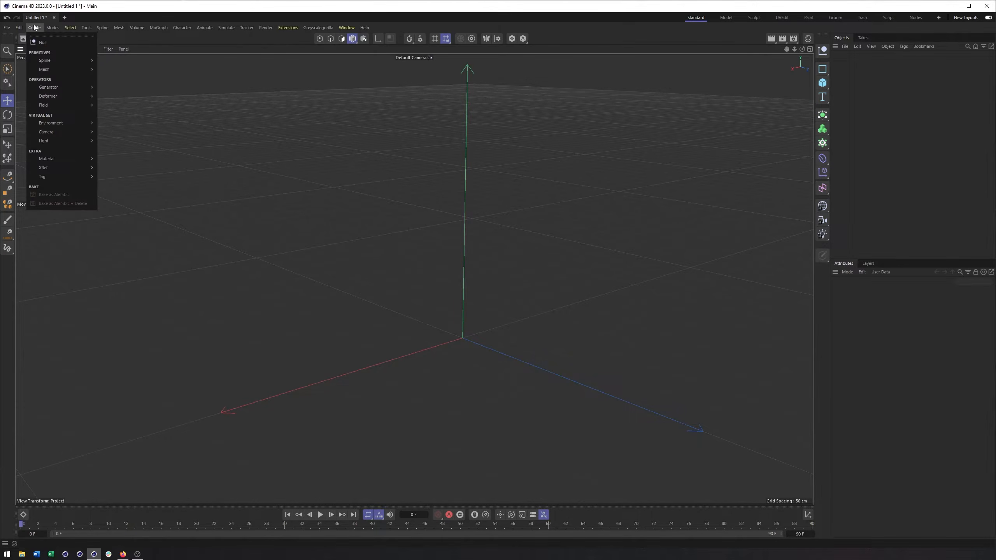
{"action": "mouse_move", "coordinate": [51, 105]}
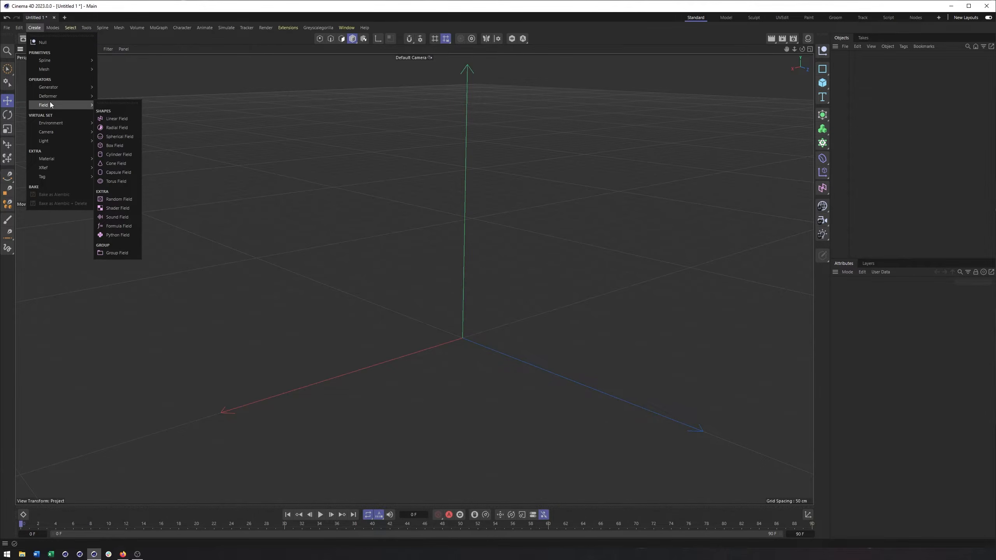
{"action": "mouse_move", "coordinate": [50, 124]}
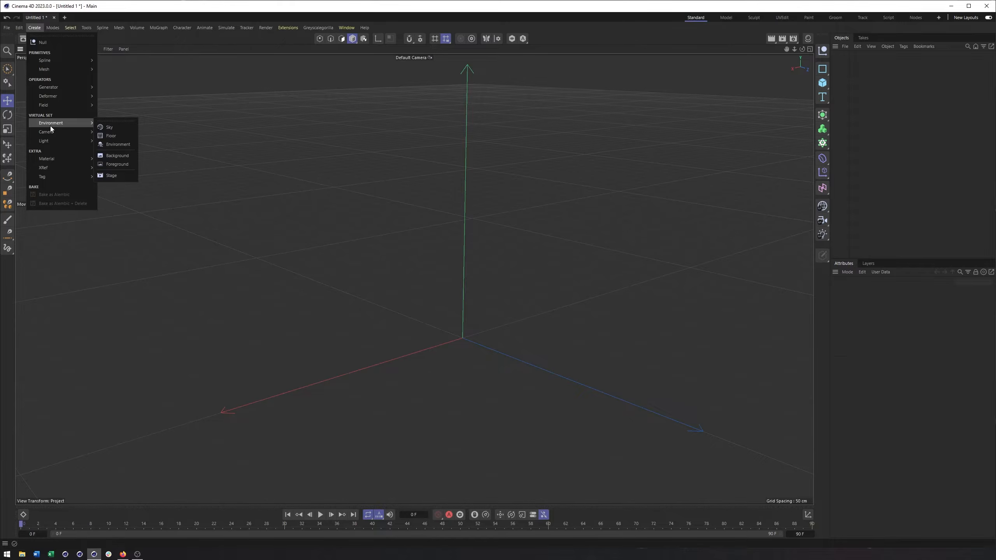
{"action": "mouse_move", "coordinate": [45, 144]}
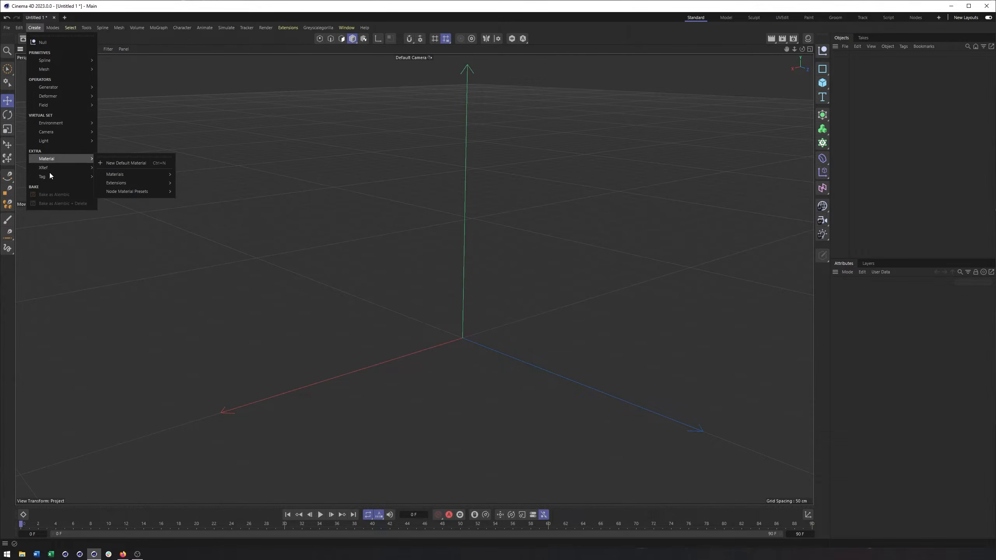
{"action": "left_click", "coordinate": [952, 163]}
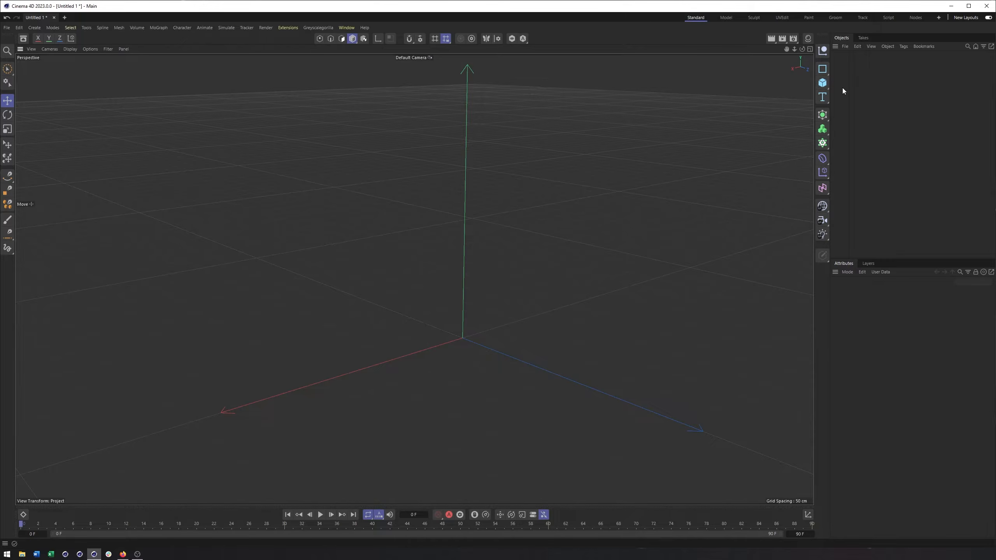
Add a Cube primitive at the scene origin and deselect it.
{"action": "left_click", "coordinate": [823, 83]}
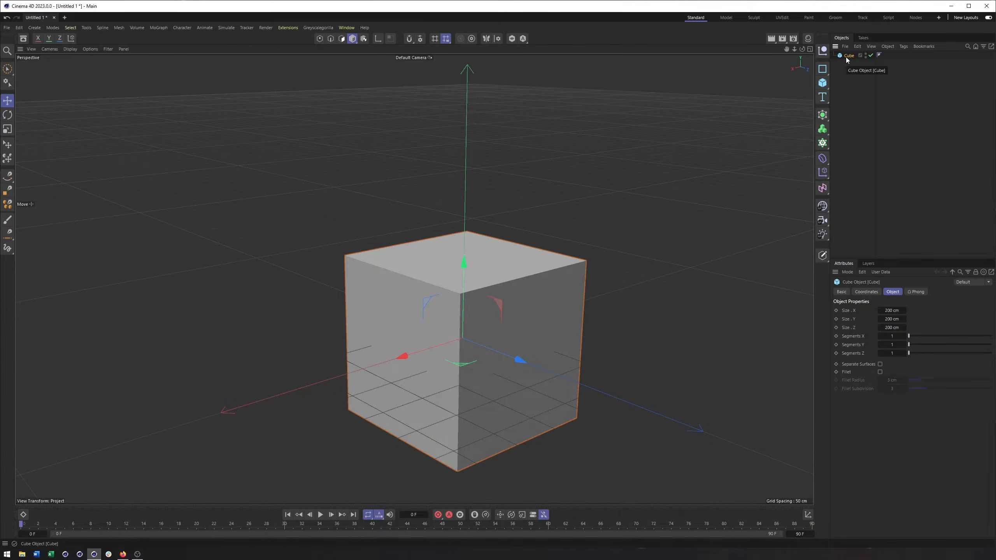
{"action": "key", "text": "Delete"}
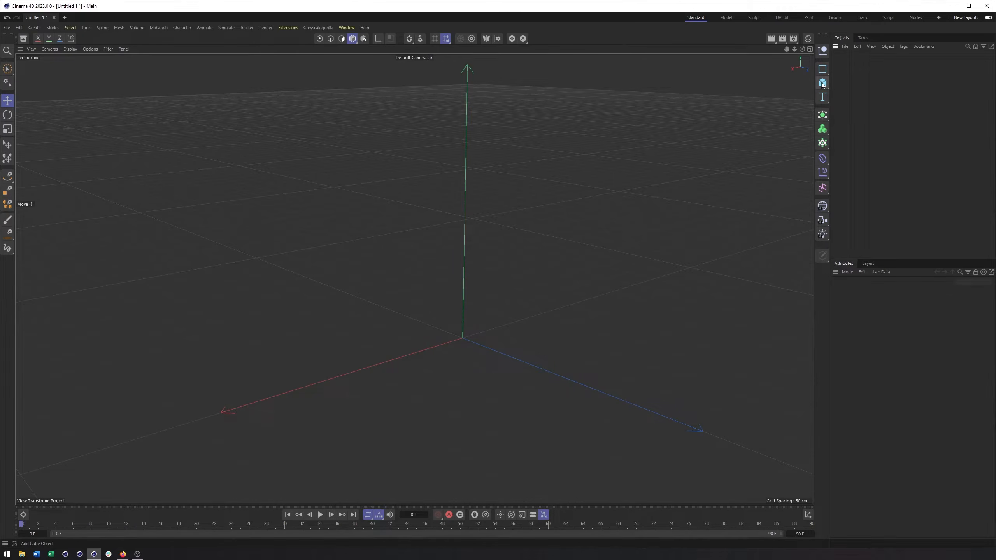
{"action": "left_click", "coordinate": [823, 83]}
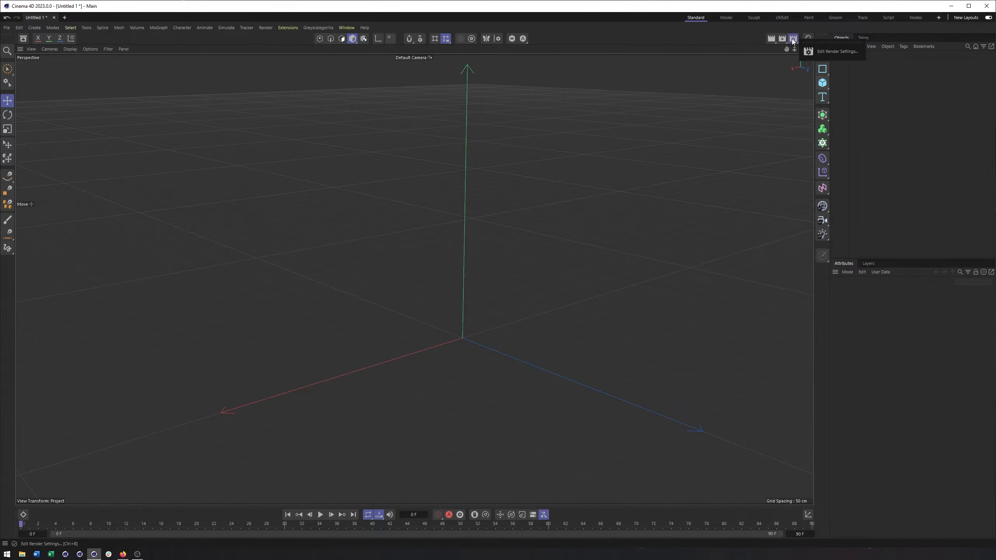
{"action": "left_click", "coordinate": [822, 83]}
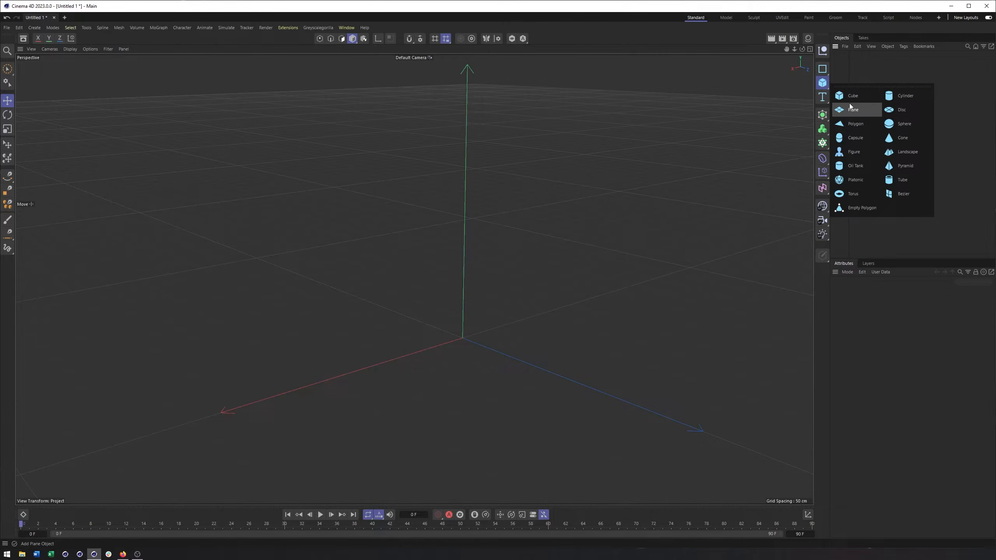
{"action": "left_click", "coordinate": [851, 97]}
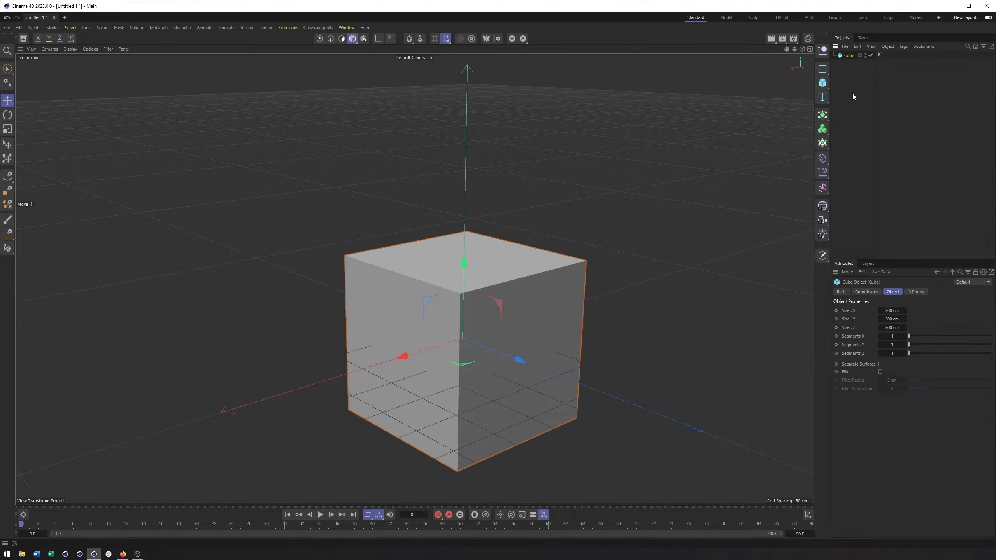
{"action": "left_click", "coordinate": [865, 100]}
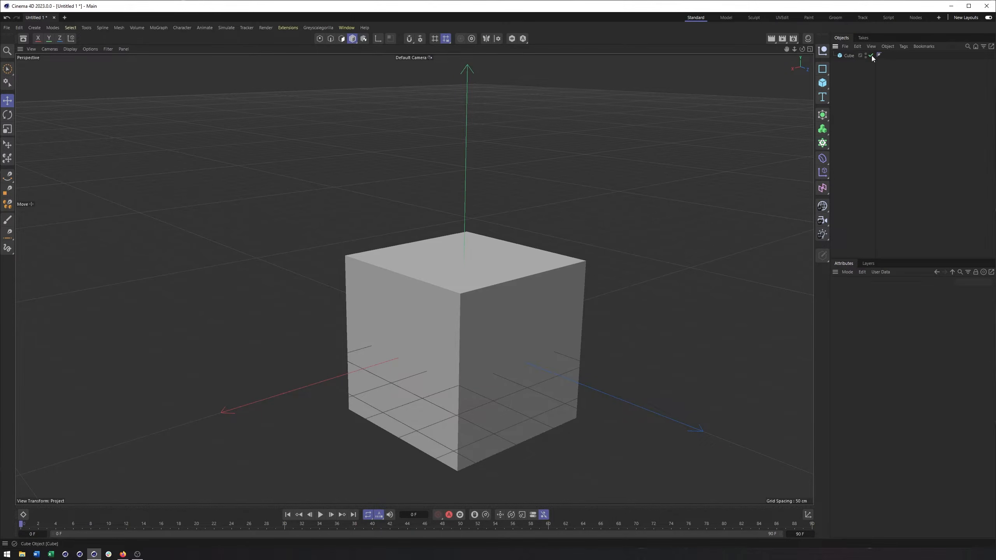
Switch the cube off and back on twice in the object list.
{"action": "left_click", "coordinate": [872, 56]}
{"action": "left_click", "coordinate": [872, 56]}
{"action": "left_click", "coordinate": [872, 56]}
{"action": "left_click", "coordinate": [872, 56]}
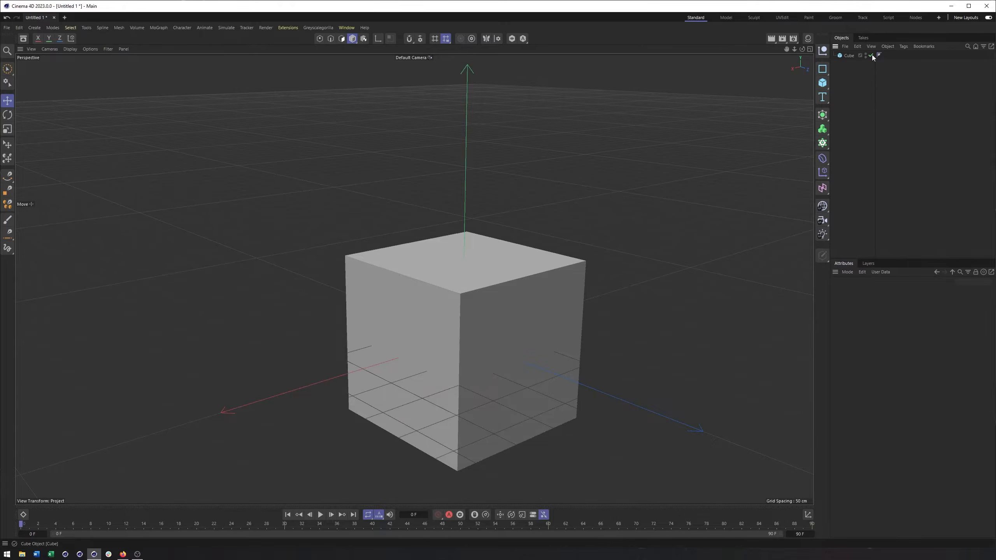
Select the cube and display its position, rotation and scale coordinates.
{"action": "left_click", "coordinate": [846, 56]}
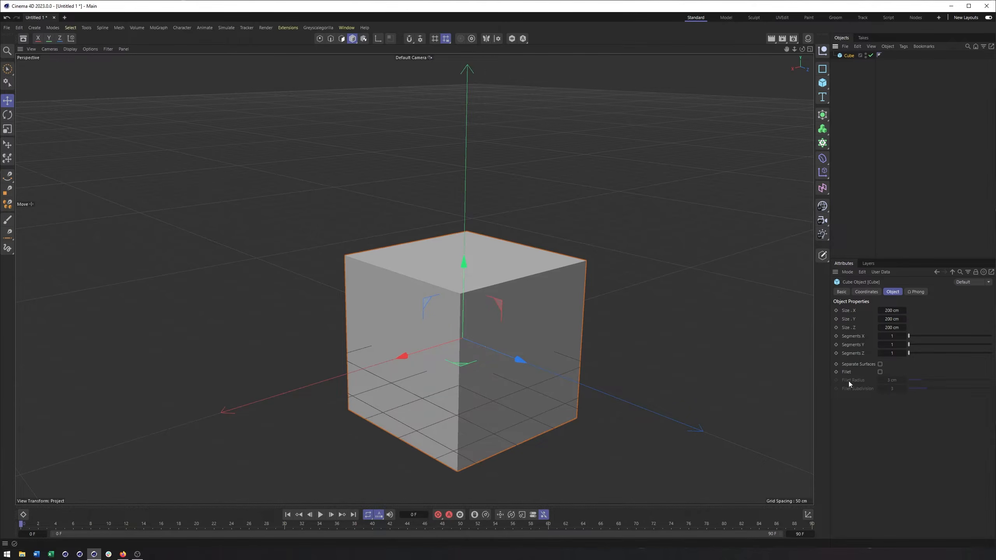
{"action": "left_click", "coordinate": [864, 292]}
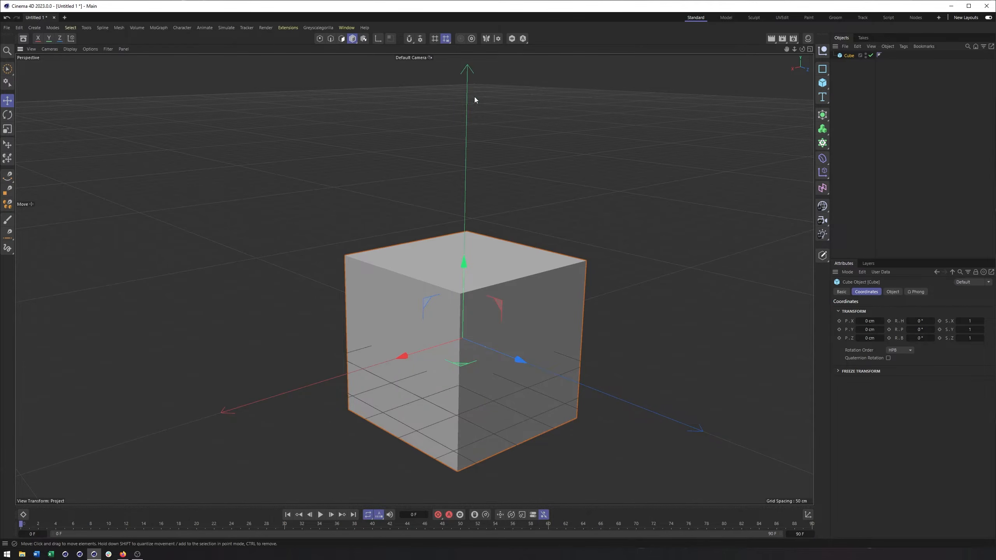
{"action": "left_click_drag", "start_coordinate": [515, 174], "coordinate": [519, 176], "text": "alt"}
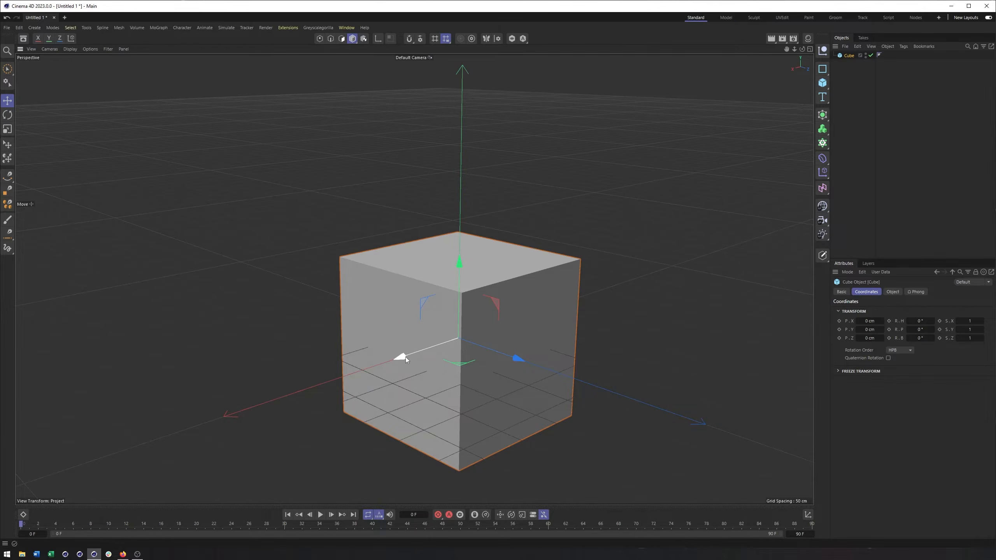
Try moving the cube freely along its X, Y and Z axes, undoing each move.
{"action": "mouse_move", "coordinate": [405, 357]}
{"action": "left_mouse_down"}
{"action": "mouse_move", "coordinate": [378, 363]}
{"action": "mouse_move", "coordinate": [432, 352]}
{"action": "mouse_move", "coordinate": [359, 362]}
{"action": "mouse_move", "coordinate": [407, 357]}
{"action": "left_mouse_up"}
{"action": "key", "text": "ctrl+z"}
{"action": "left_click_drag", "start_coordinate": [460, 265], "coordinate": [465, 172]}
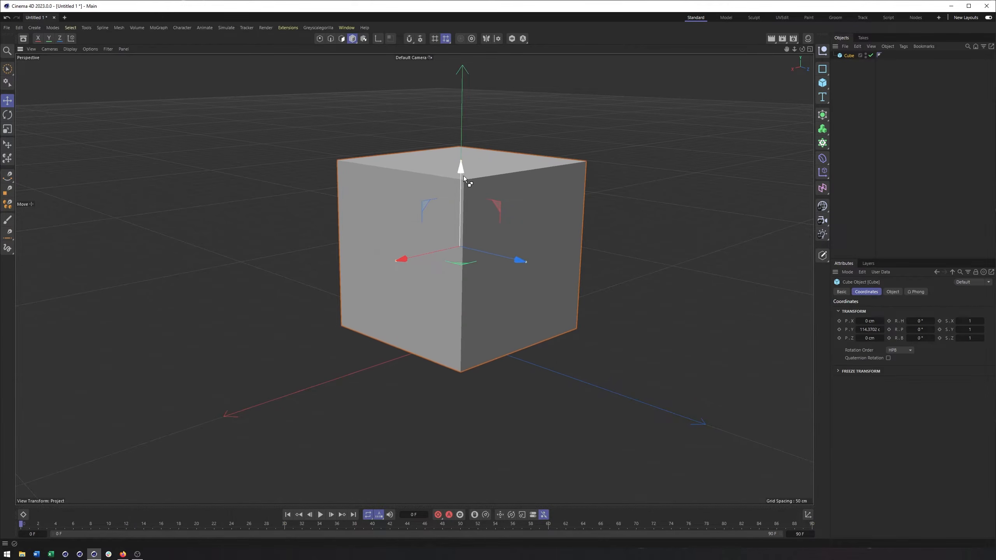
{"action": "key", "text": "ctrl+z"}
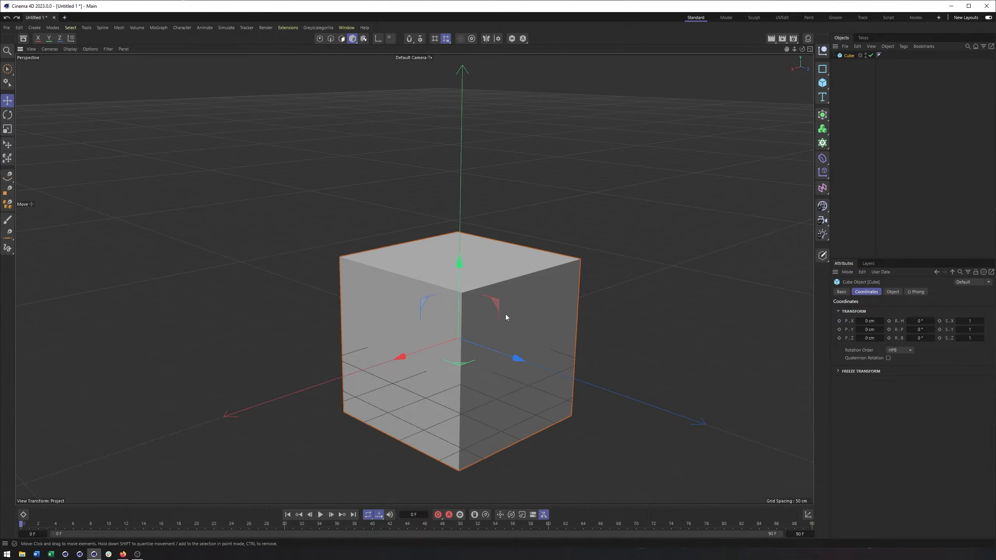
{"action": "left_click_drag", "start_coordinate": [517, 359], "coordinate": [567, 374]}
{"action": "key", "text": "ctrl+z"}
{"action": "left_click_drag", "start_coordinate": [417, 353], "coordinate": [364, 359]}
{"action": "key", "text": "ctrl+z"}
Move the cube about 16 cm along its X axis and examine its placement relative to the world axes.
{"action": "left_click_drag", "start_coordinate": [425, 352], "coordinate": [414, 358]}
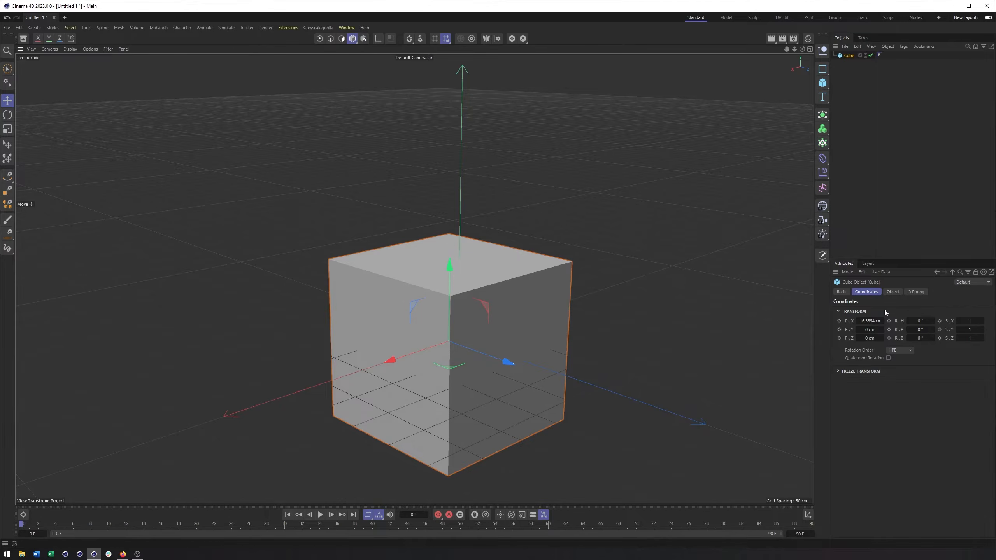
{"action": "left_click", "coordinate": [870, 321]}
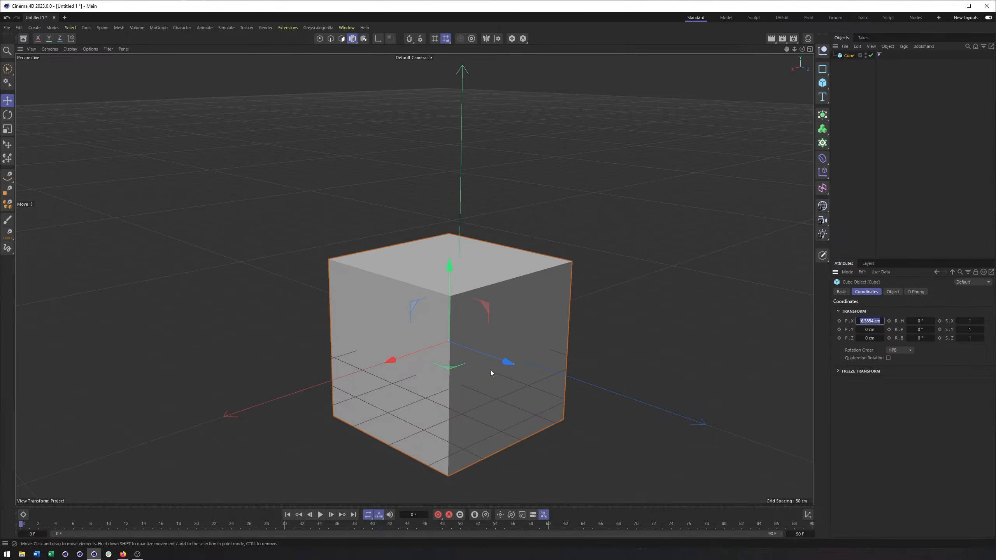
{"action": "left_click_drag", "start_coordinate": [477, 318], "coordinate": [543, 323], "text": "alt"}
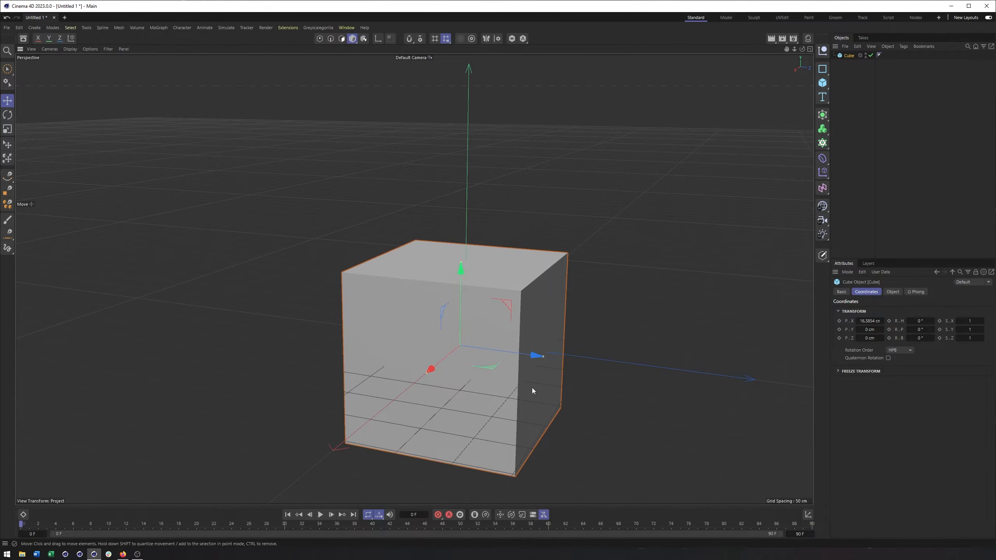
{"action": "left_click_drag", "start_coordinate": [477, 362], "coordinate": [460, 339], "text": "alt"}
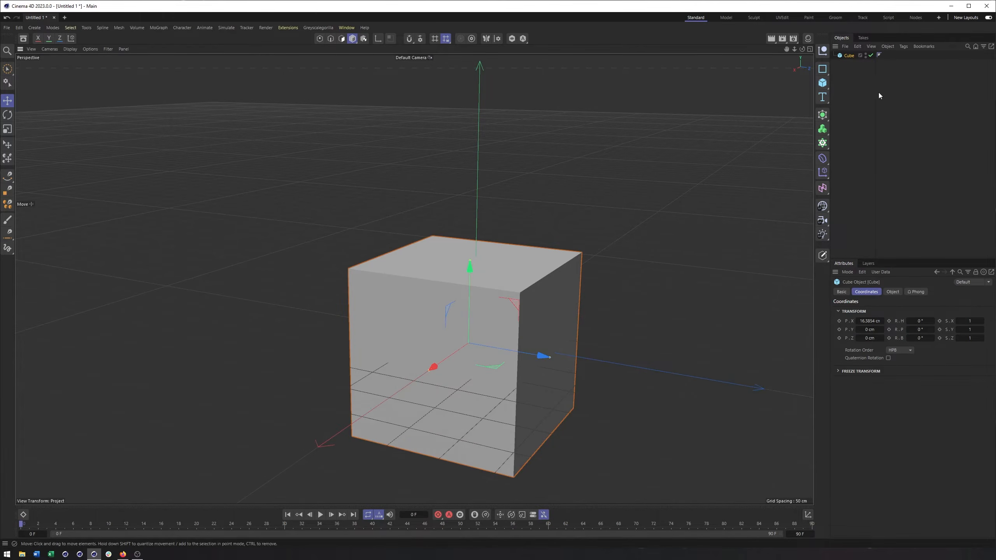
{"action": "left_click", "coordinate": [823, 83]}
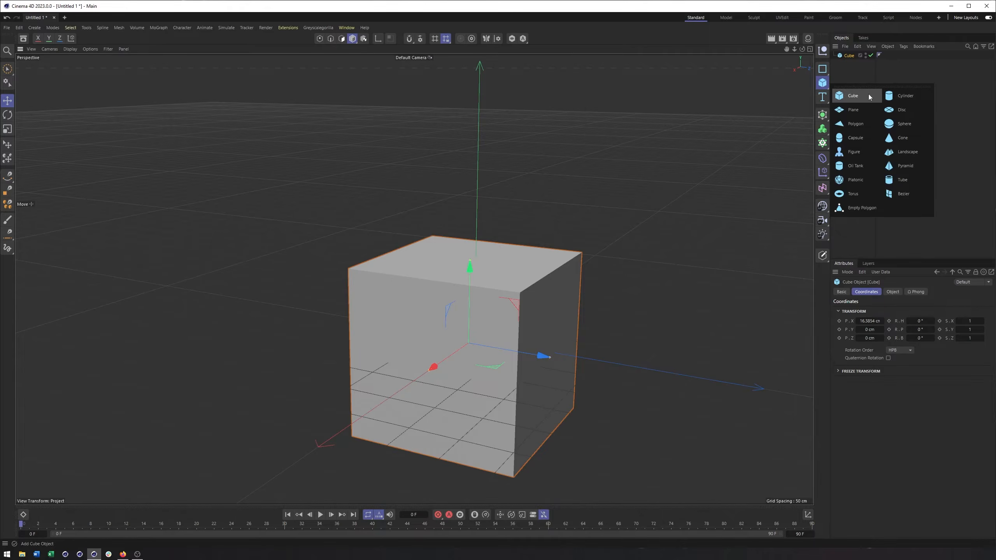
{"action": "left_click_drag", "start_coordinate": [521, 231], "coordinate": [492, 289], "text": "alt"}
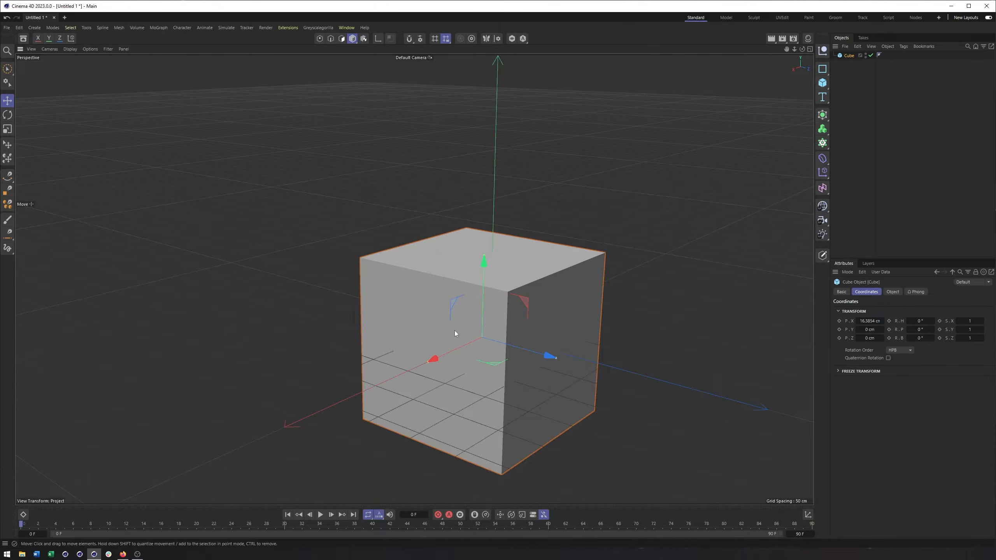
{"action": "middle_click_drag", "start_coordinate": [505, 352], "coordinate": [495, 357], "text": "alt"}
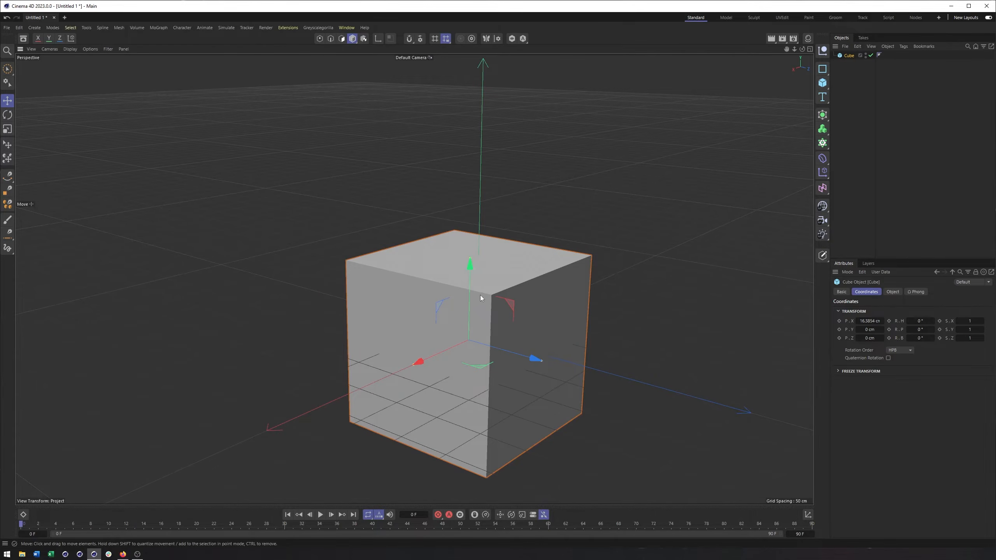
{"action": "middle_click_drag", "start_coordinate": [529, 324], "coordinate": [526, 327], "text": "alt"}
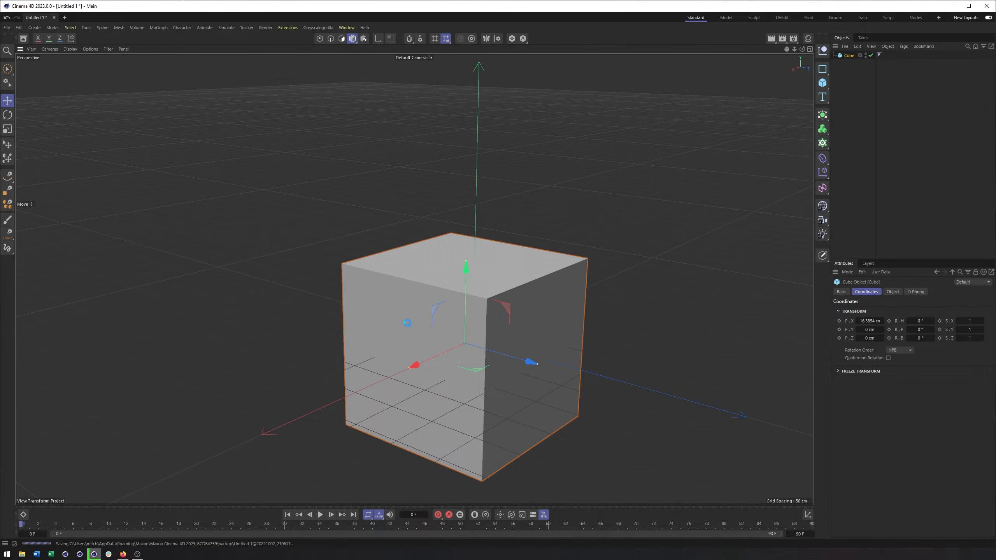
Move the cube to about 49 cm on X, and try shifting it about 42 cm on Z and 23 cm on Y.
{"action": "left_click_drag", "start_coordinate": [419, 363], "coordinate": [398, 372]}
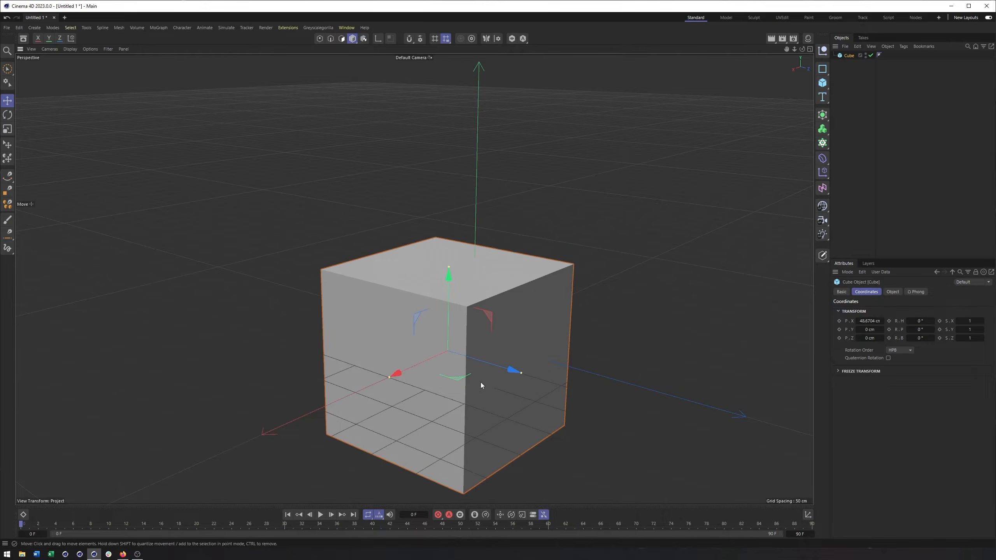
{"action": "left_click_drag", "start_coordinate": [515, 373], "coordinate": [545, 382]}
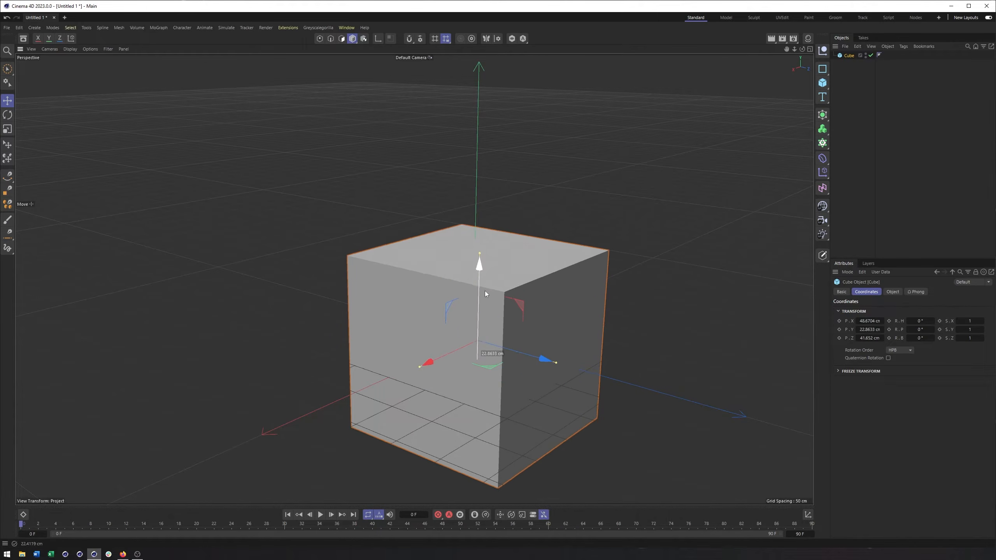
{"action": "key", "text": "ctrl+z"}
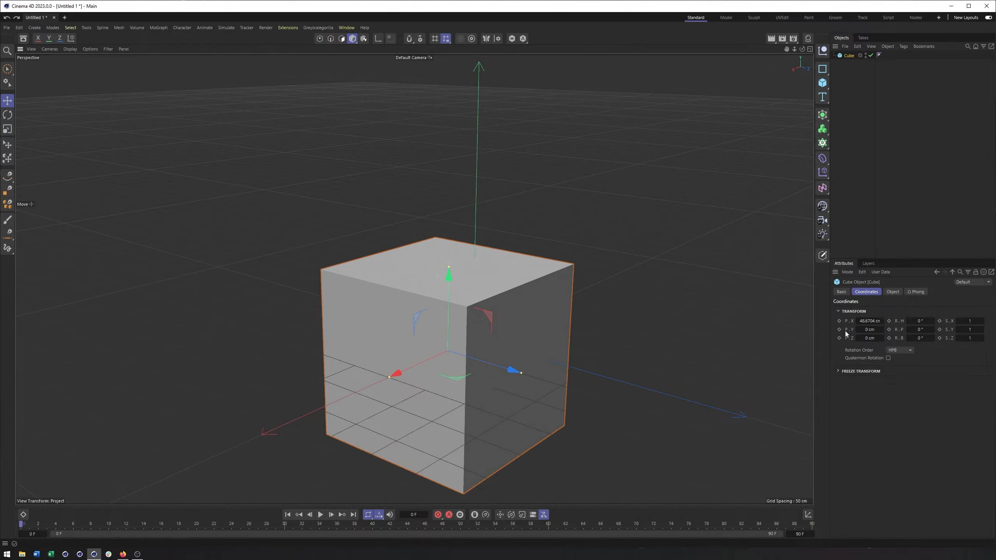
Set the cube's X position to 40 cm.
{"action": "left_click", "coordinate": [865, 321]}
{"action": "left_click", "coordinate": [872, 291]}
{"action": "left_click", "coordinate": [871, 322]}
{"action": "type", "text": "40"}
{"action": "key", "text": "Return"}
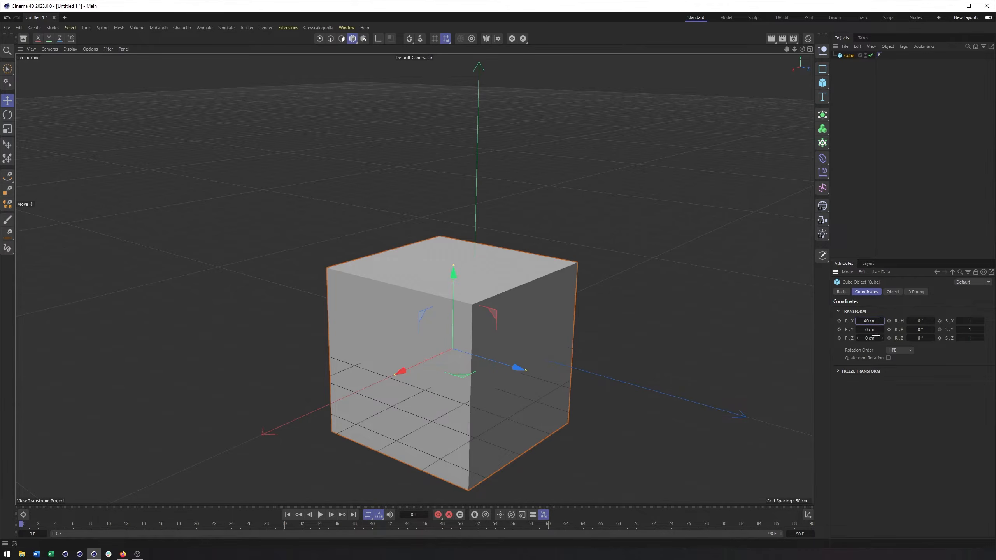
Set the cube's Y position to 10 cm, Z to 6 cm and X to -55 cm.
{"action": "left_click", "coordinate": [871, 331]}
{"action": "type", "text": "10"}
{"action": "key", "text": "Tab"}
{"action": "type", "text": "6"}
{"action": "key", "text": "Return"}
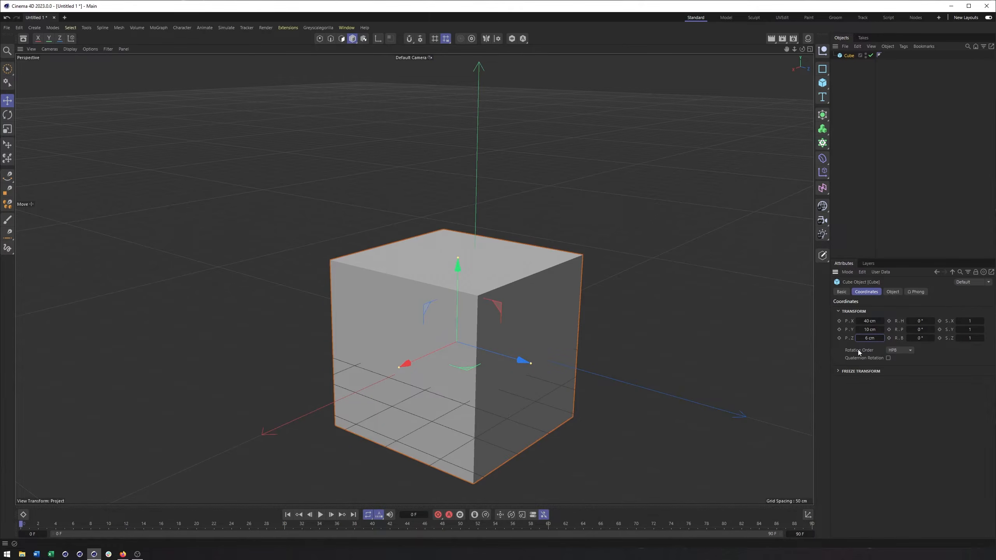
{"action": "mouse_move", "coordinate": [857, 322]}
{"action": "left_mouse_down"}
{"action": "mouse_move", "coordinate": [813, 323]}
{"action": "mouse_move", "coordinate": [927, 322]}
{"action": "mouse_move", "coordinate": [843, 323]}
{"action": "mouse_move", "coordinate": [919, 323]}
{"action": "mouse_move", "coordinate": [851, 327]}
{"action": "left_mouse_up"}
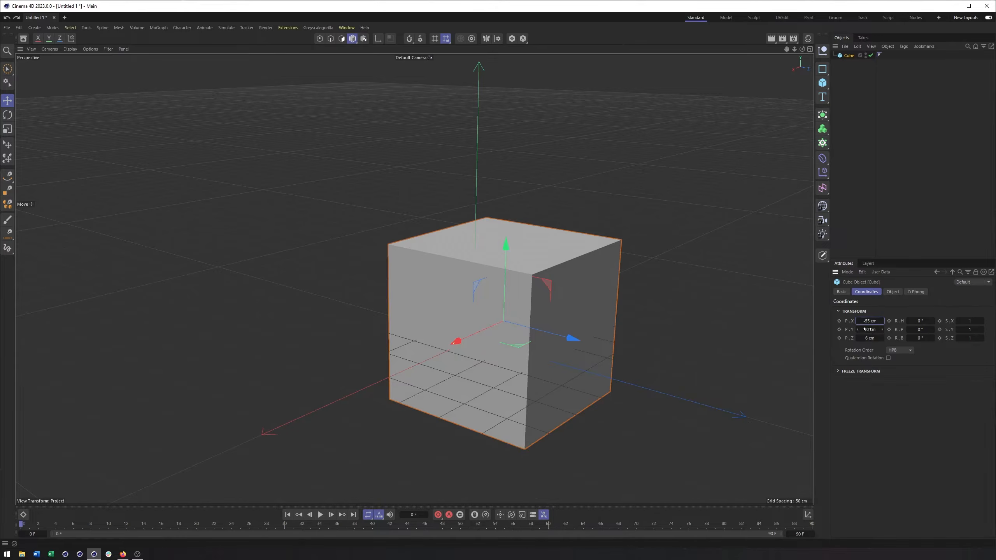
Try moving the cube along two axes at once with its plane handles, undoing the moves.
{"action": "middle_click_drag", "start_coordinate": [567, 340], "coordinate": [568, 344], "text": "alt"}
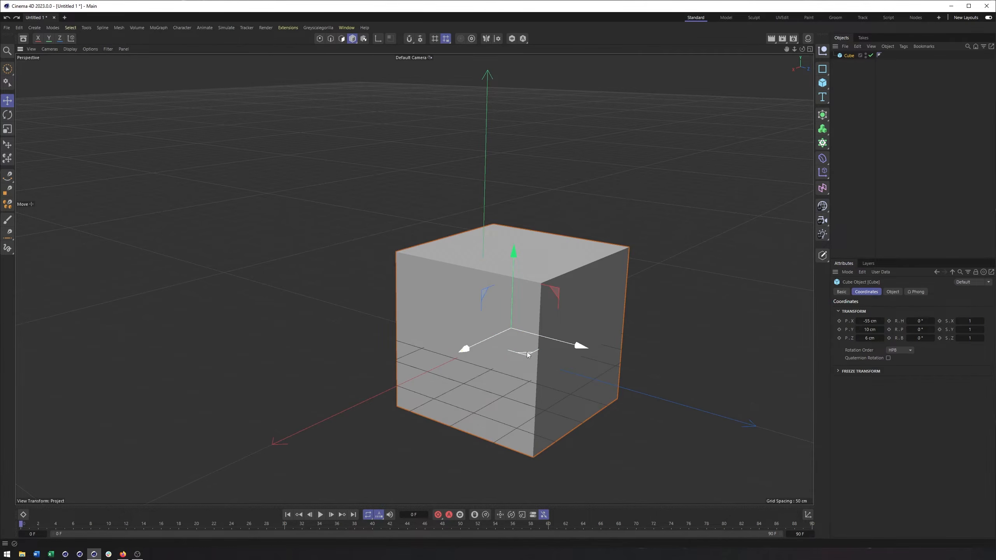
{"action": "left_click_drag", "start_coordinate": [557, 291], "coordinate": [565, 204]}
{"action": "key", "text": "ctrl+z"}
{"action": "key", "text": "ctrl+z"}
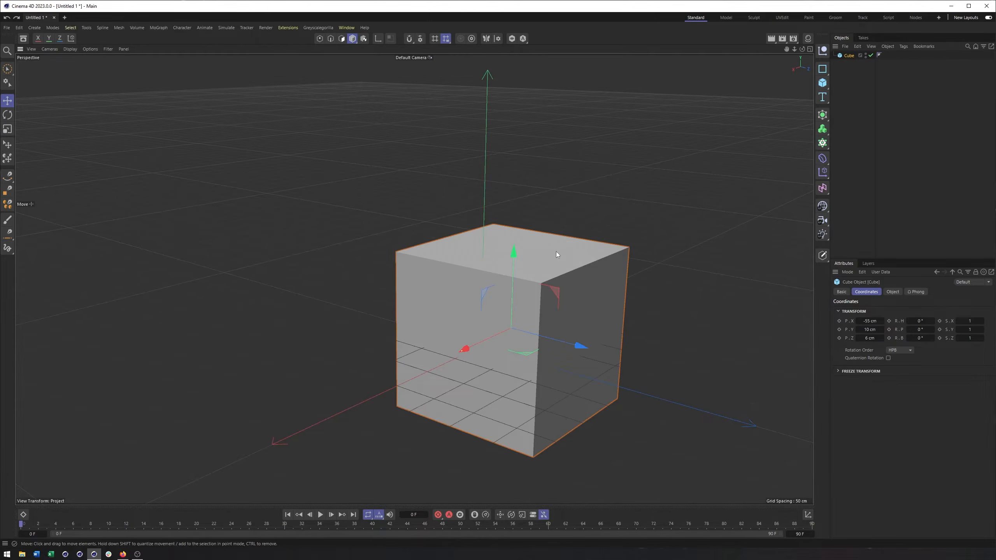
Move the cube freely to about X -19, Y 44, Z -51 cm and check its placement in all four views.
{"action": "left_click_drag", "start_coordinate": [436, 285], "coordinate": [381, 259]}
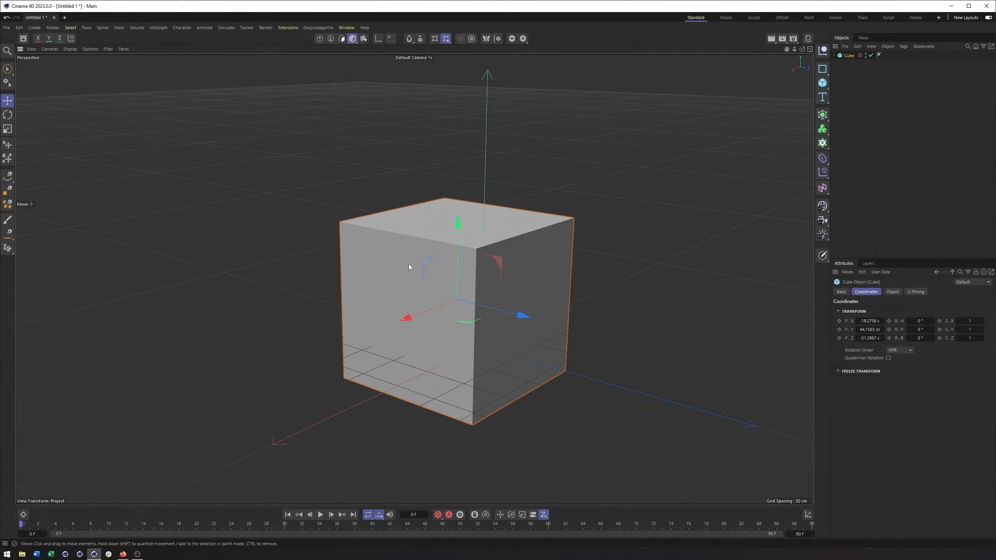
{"action": "left_click_drag", "start_coordinate": [477, 290], "coordinate": [492, 277], "text": "alt"}
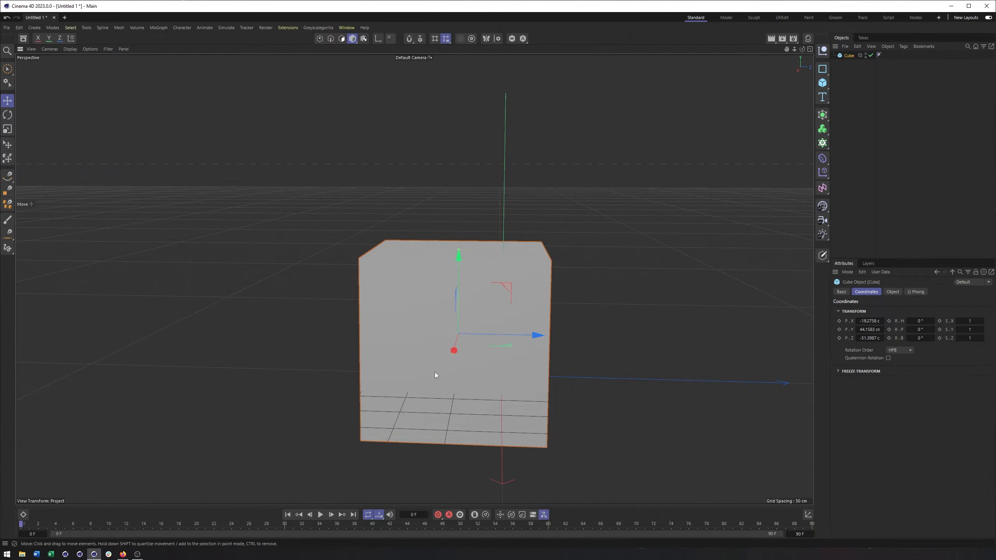
{"action": "left_click_drag", "start_coordinate": [533, 321], "coordinate": [400, 325], "text": "alt"}
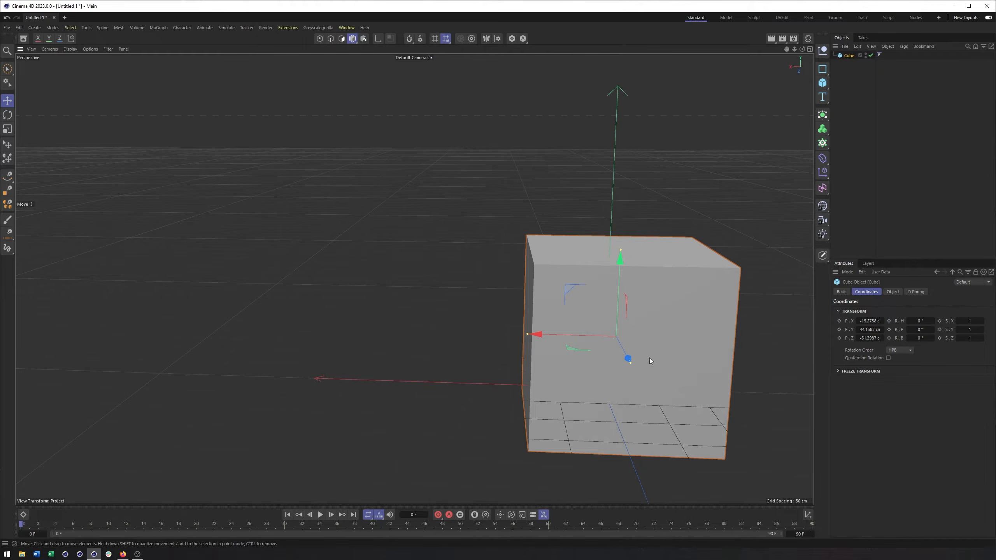
{"action": "left_click", "coordinate": [810, 49]}
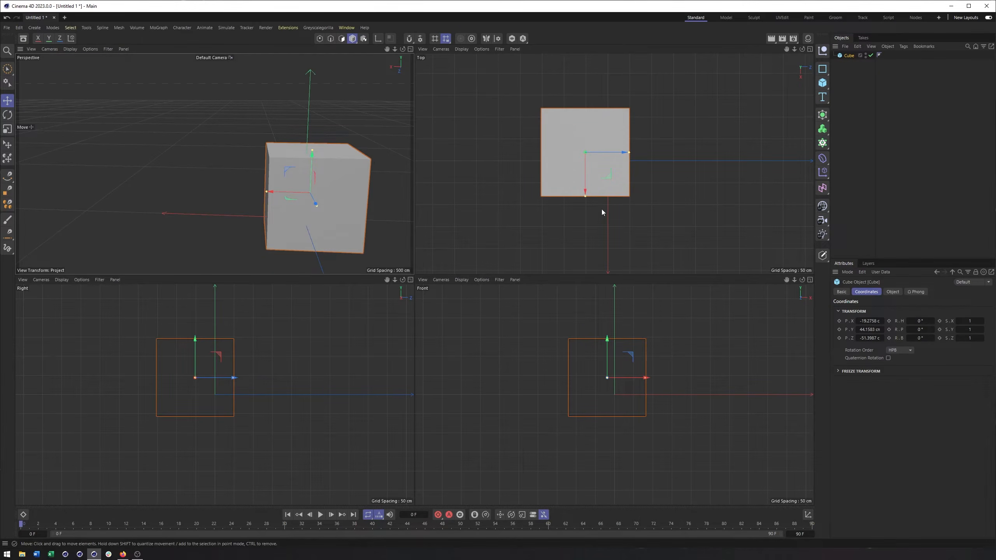
{"action": "left_click", "coordinate": [410, 49]}
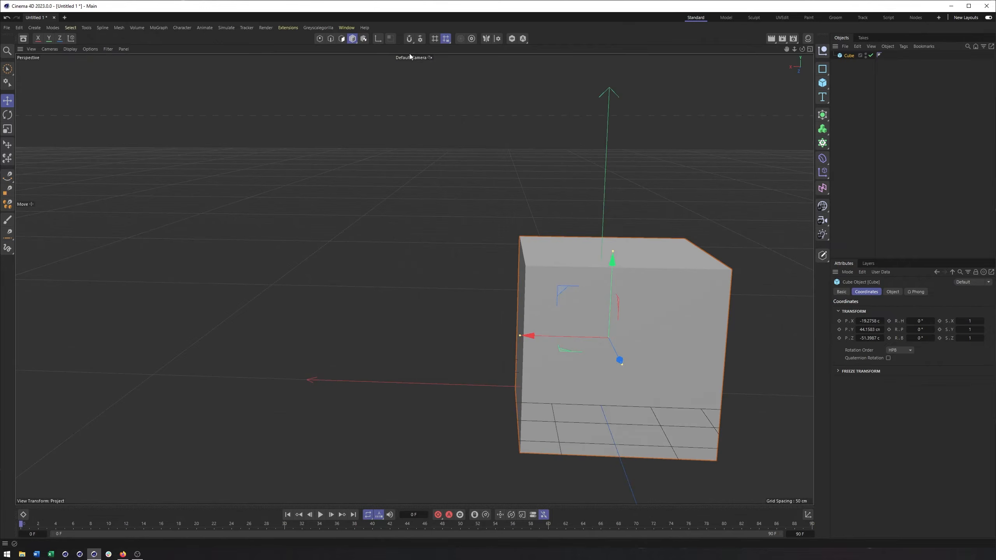
Examine the moved cube from several angles in the perspective view, comparing it with the world axes.
{"action": "left_click_drag", "start_coordinate": [472, 308], "coordinate": [558, 313], "text": "alt"}
{"action": "middle_click_drag", "start_coordinate": [479, 307], "coordinate": [474, 356], "text": "alt"}
{"action": "left_click_drag", "start_coordinate": [473, 357], "coordinate": [477, 332], "text": "alt"}
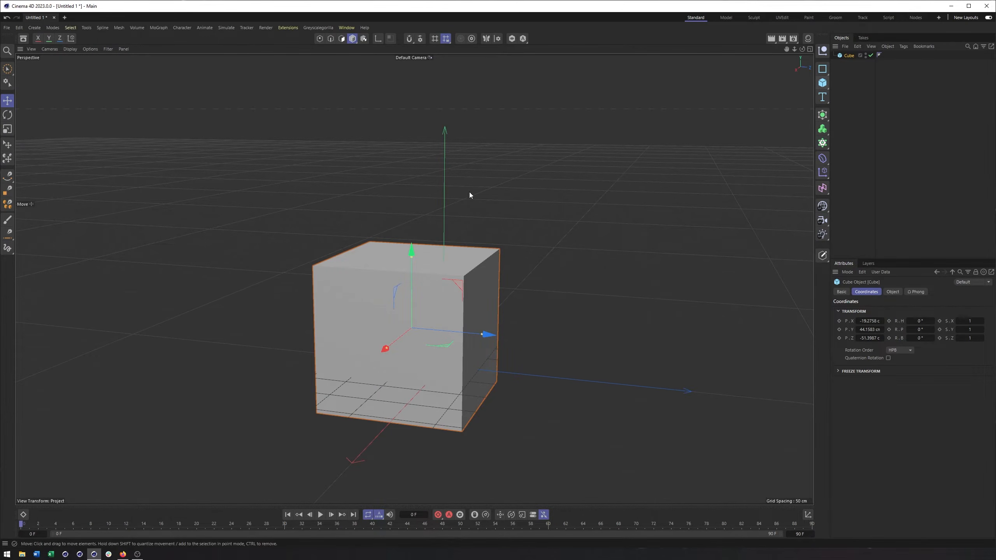
{"action": "left_click_drag", "start_coordinate": [394, 262], "coordinate": [390, 279], "text": "alt"}
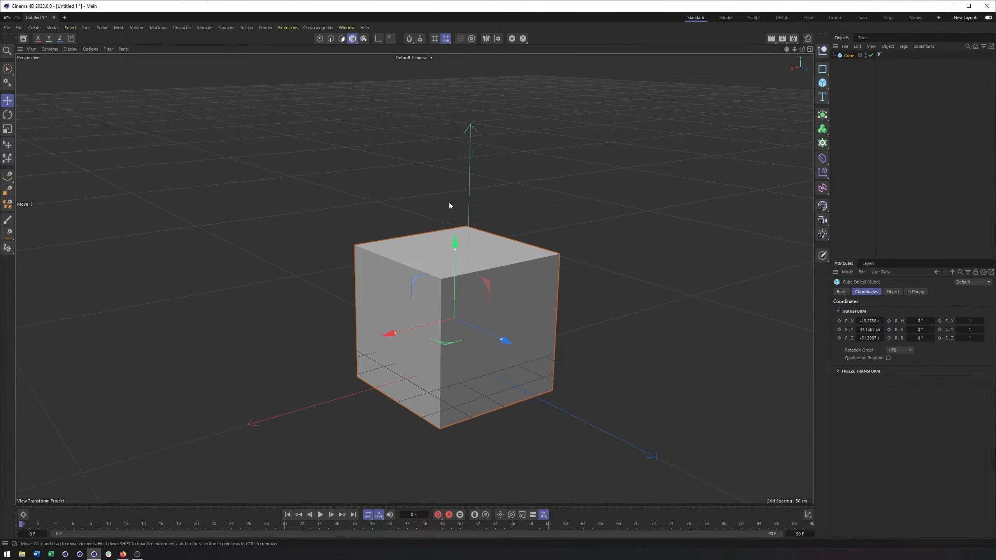
{"action": "left_click_drag", "start_coordinate": [449, 243], "coordinate": [509, 230], "text": "alt"}
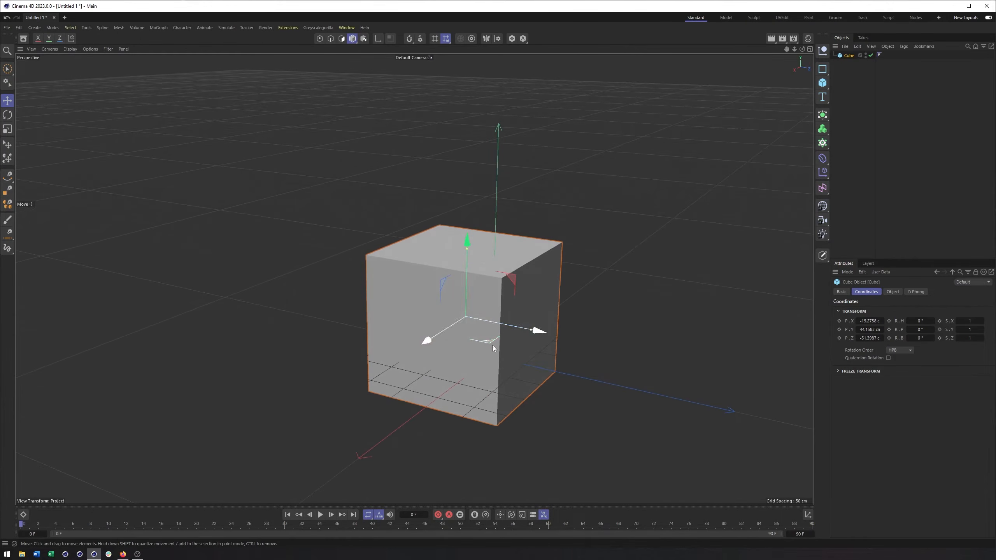
{"action": "left_click_drag", "start_coordinate": [453, 260], "coordinate": [436, 263], "text": "alt"}
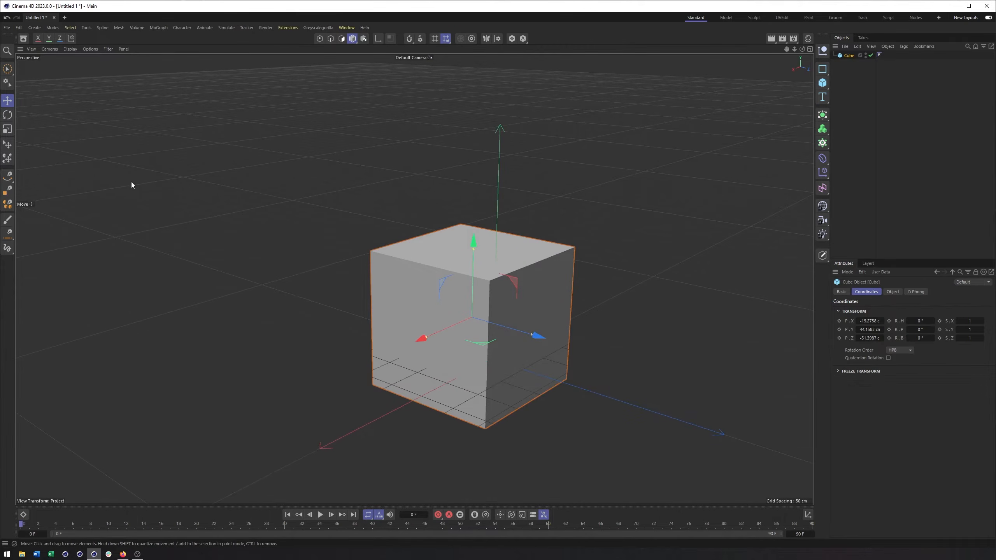
Activate the Rotate tool, rotate the cube to a bank of -40°, and freely rotate it to another tilted orientation.
{"action": "left_click", "coordinate": [8, 102]}
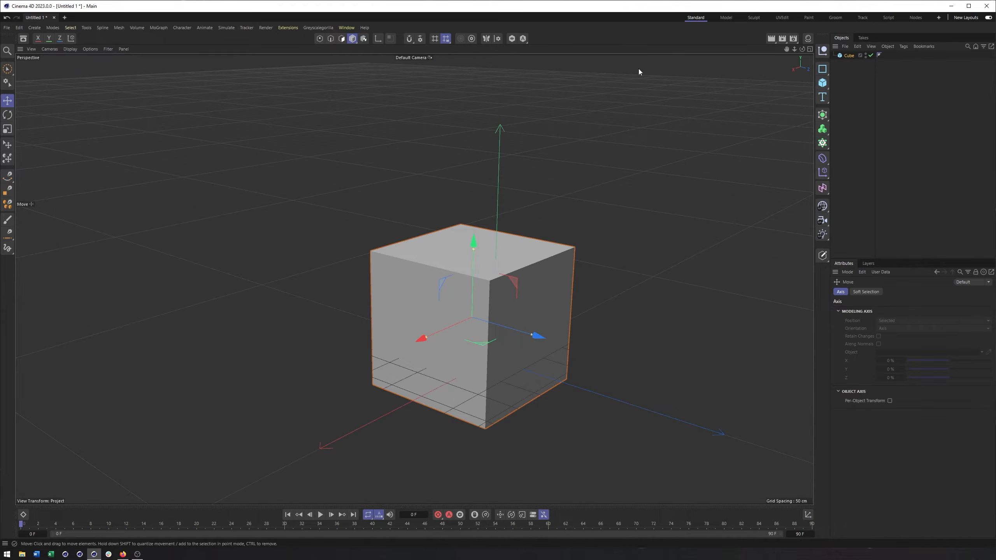
{"action": "left_click", "coordinate": [7, 114]}
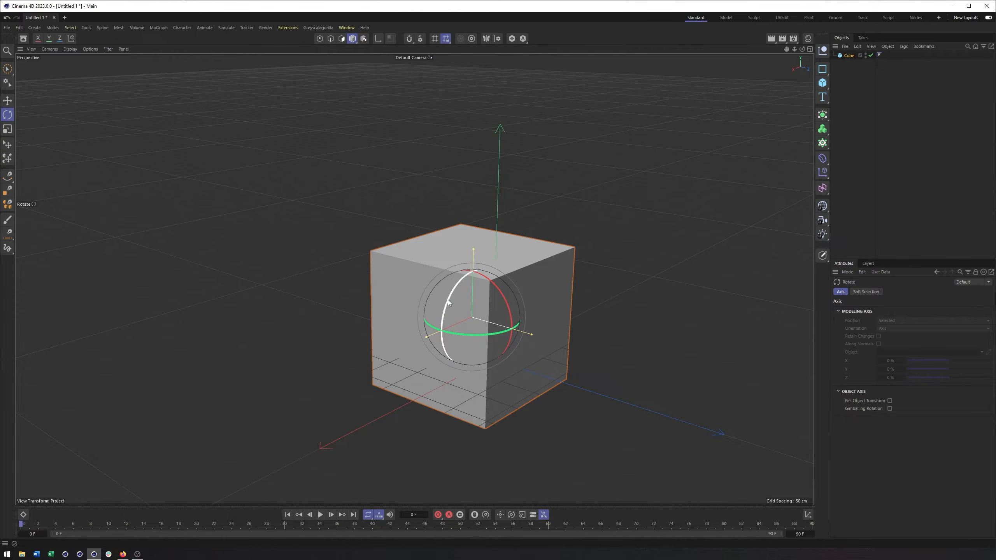
{"action": "left_click_drag", "start_coordinate": [446, 304], "coordinate": [469, 305]}
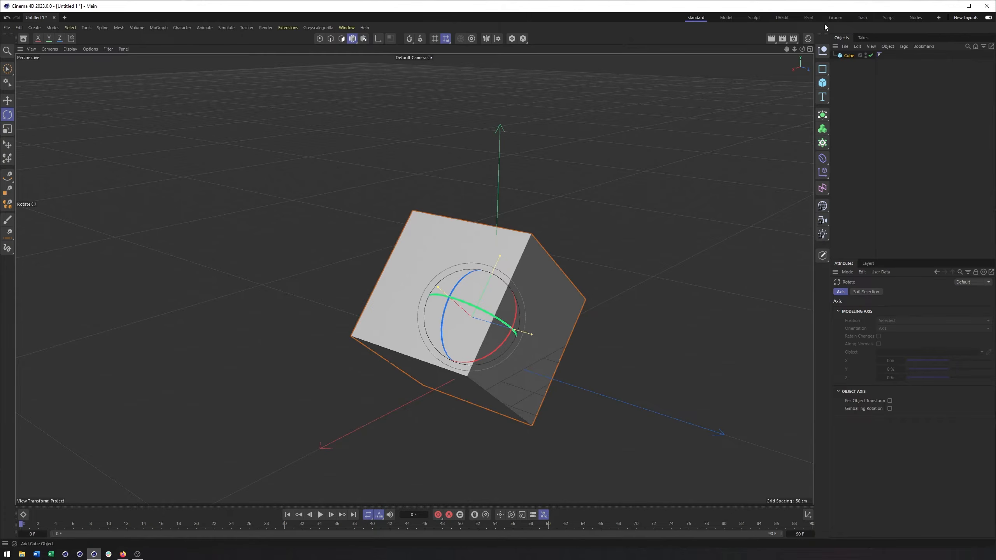
{"action": "left_click", "coordinate": [844, 56]}
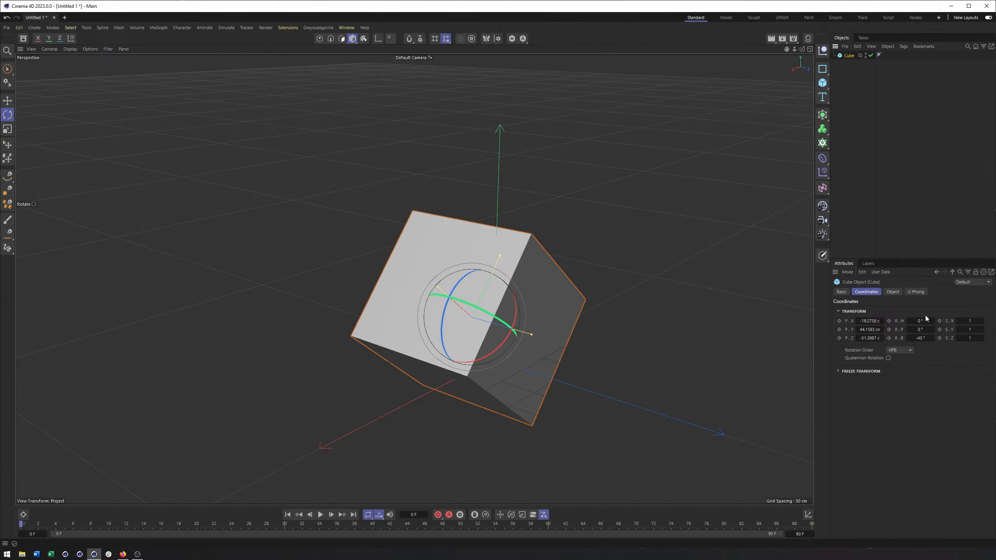
{"action": "left_click_drag", "start_coordinate": [461, 287], "coordinate": [514, 314]}
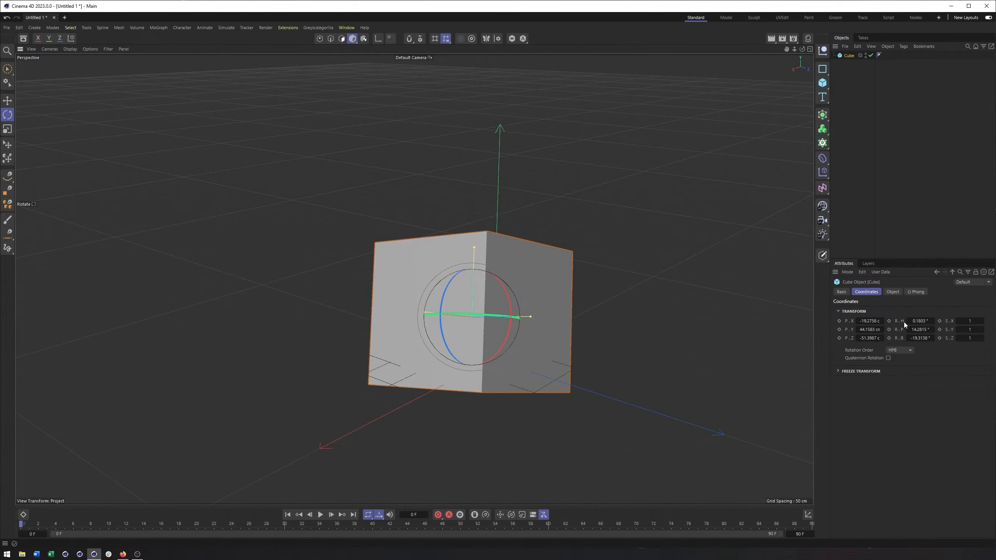
Review the cube's rotation order options, keep HPB, and undo the last free rotation.
{"action": "left_click", "coordinate": [909, 351]}
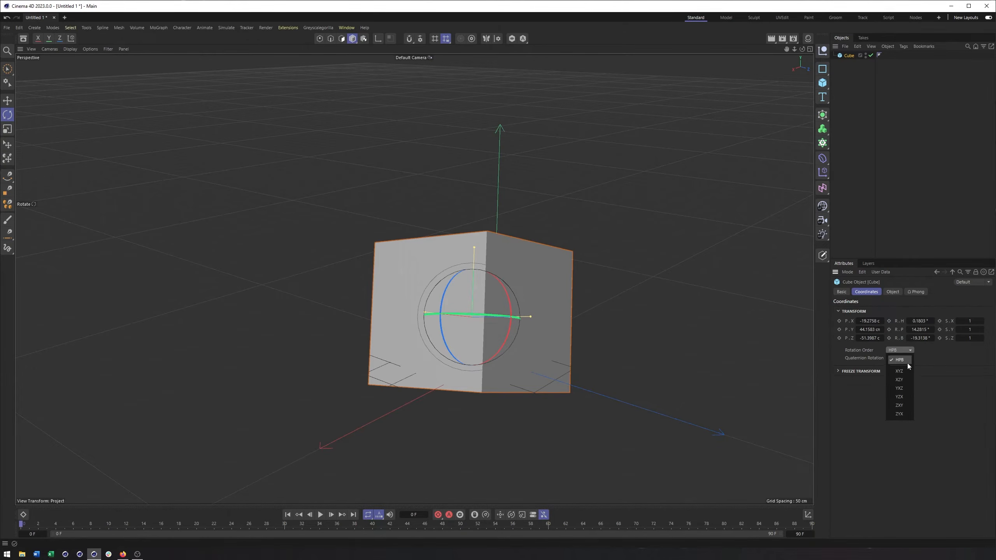
{"action": "left_click", "coordinate": [907, 363]}
{"action": "key", "text": "ctrl+z"}
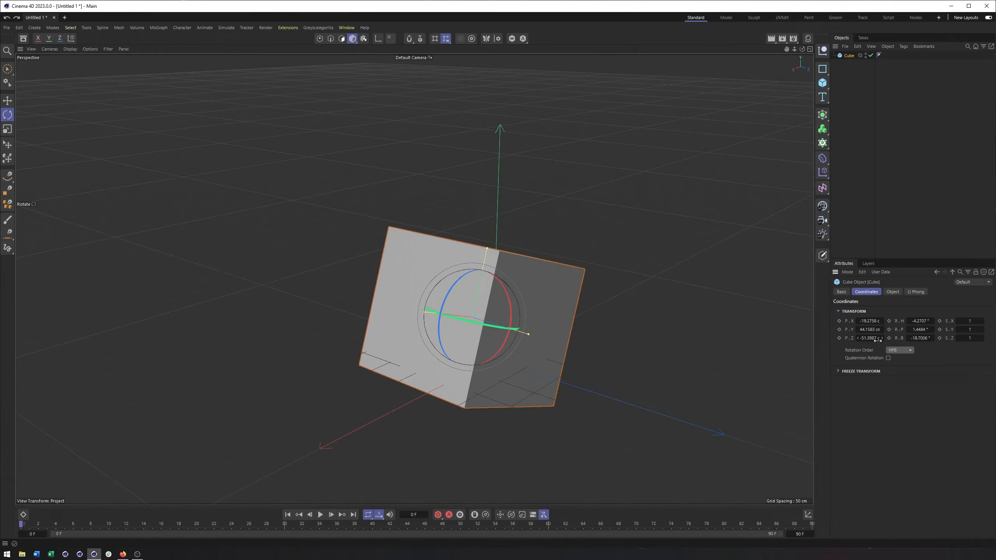
Reset the cube's heading, pitch and bank rotation to 0°.
{"action": "left_click", "coordinate": [922, 320]}
{"action": "type", "text": "0"}
{"action": "key", "text": "Tab"}
{"action": "type", "text": "0"}
{"action": "key", "text": "Tab"}
{"action": "type", "text": "0"}
{"action": "key", "text": "Return"}
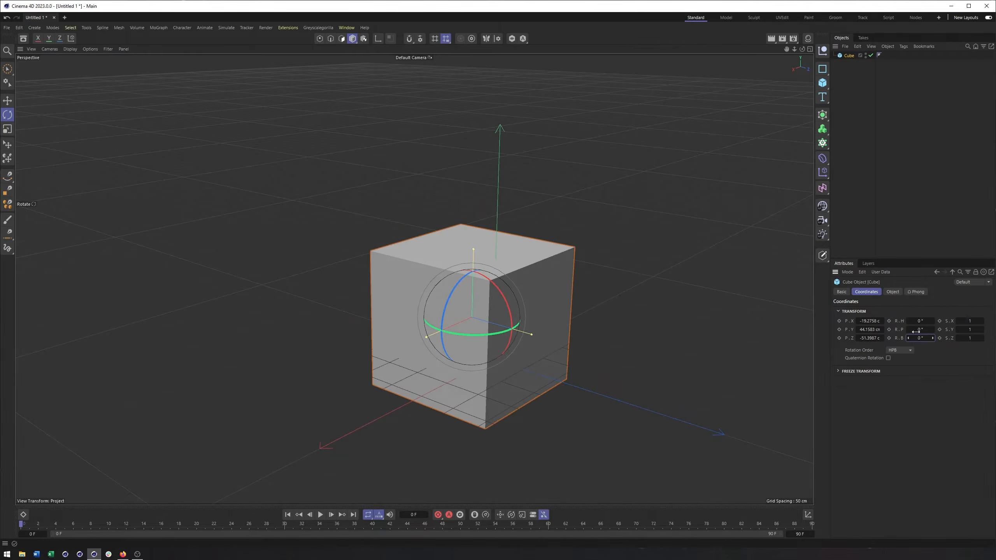
Try adding a Cone primitive to the scene and undo it.
{"action": "middle_click_drag", "start_coordinate": [573, 300], "coordinate": [576, 300], "text": "alt"}
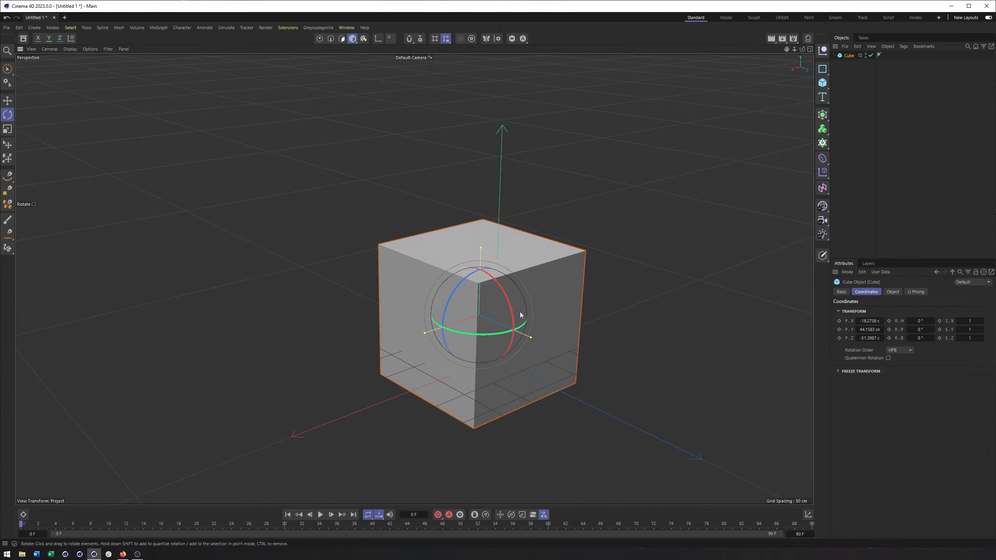
{"action": "left_click_drag", "start_coordinate": [534, 299], "coordinate": [542, 296], "text": "alt"}
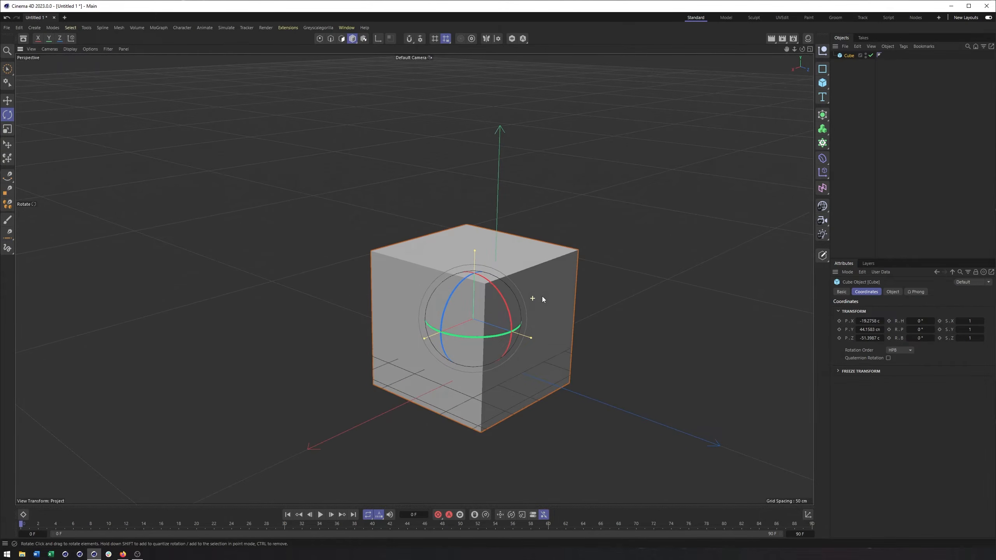
{"action": "left_click", "coordinate": [823, 85]}
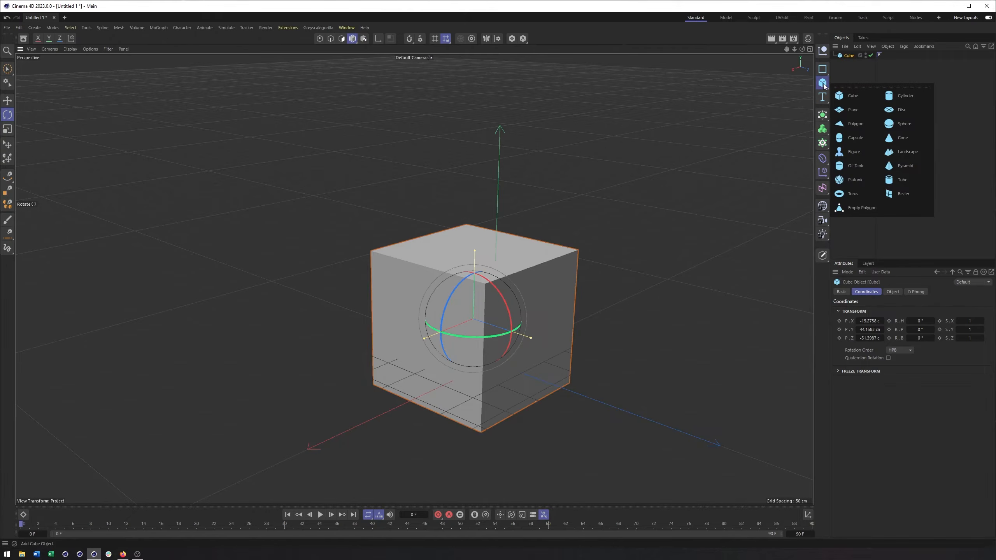
{"action": "left_click", "coordinate": [899, 138]}
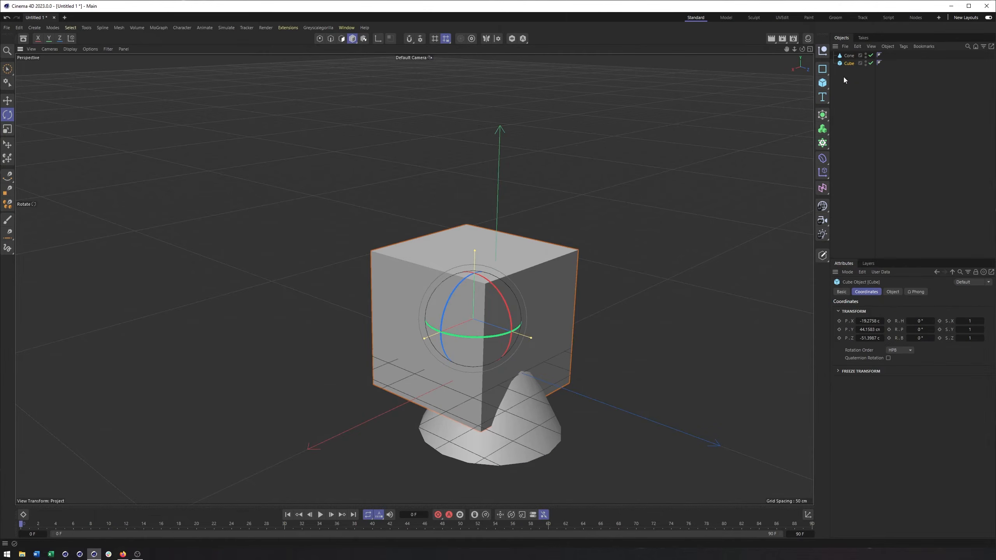
{"action": "key", "text": "ctrl+z"}
{"action": "key", "text": "ctrl+z"}
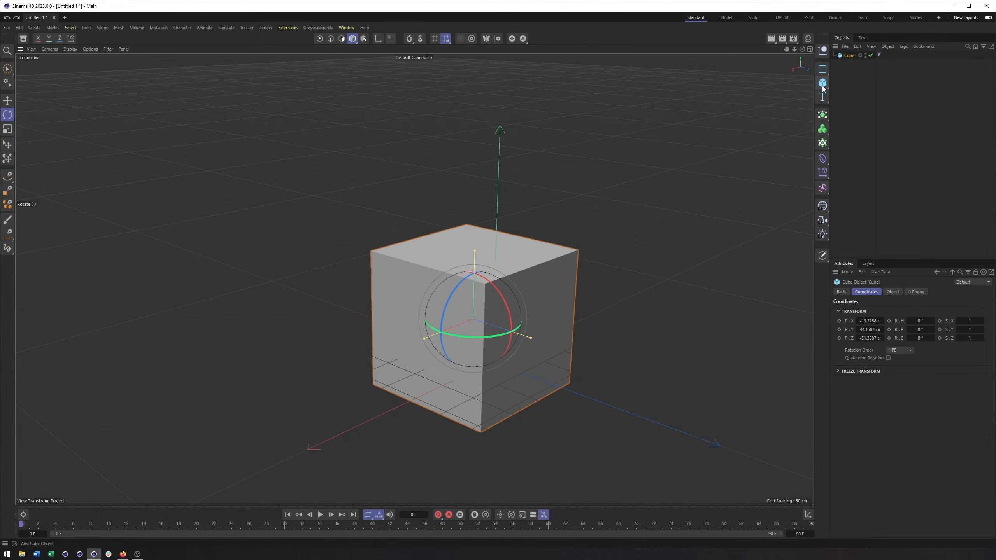
Add a Figure primitive and move it in the negative Z direction, clear of the cube.
{"action": "left_click", "coordinate": [823, 87]}
{"action": "left_click", "coordinate": [849, 154]}
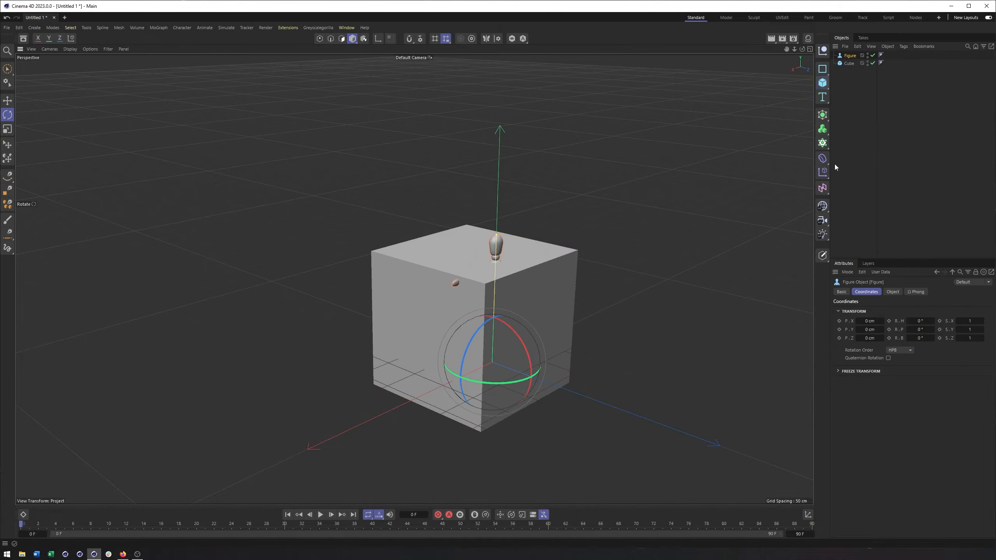
{"action": "key", "text": "e"}
{"action": "left_click_drag", "start_coordinate": [529, 375], "coordinate": [379, 322]}
{"action": "middle_click_drag", "start_coordinate": [380, 321], "coordinate": [499, 360], "text": "alt"}
Try rotating the figure about its different axes with the Rotate tool, undoing some turns and tracking its H, P and B values.
{"action": "left_click", "coordinate": [850, 56]}
{"action": "key", "text": "r"}
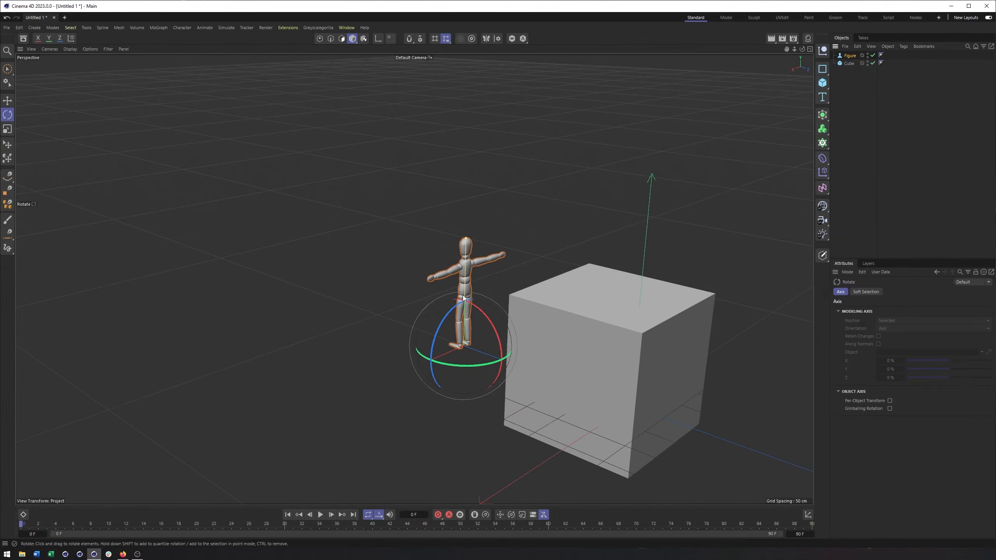
{"action": "left_click", "coordinate": [849, 56]}
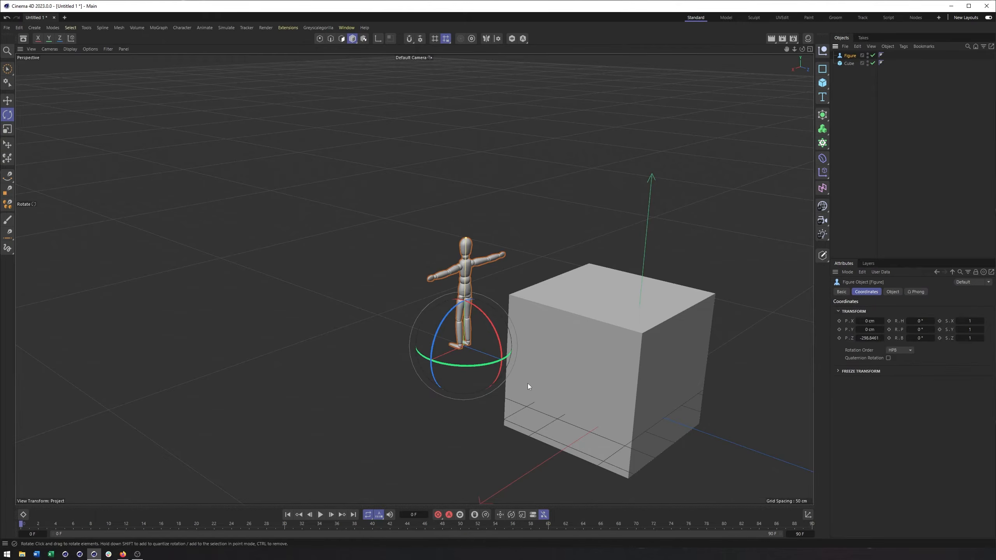
{"action": "left_click_drag", "start_coordinate": [476, 371], "coordinate": [475, 340]}
{"action": "mouse_move", "coordinate": [466, 303]}
{"action": "left_mouse_down"}
{"action": "mouse_move", "coordinate": [492, 314]}
{"action": "mouse_move", "coordinate": [466, 303]}
{"action": "mouse_move", "coordinate": [501, 339]}
{"action": "mouse_move", "coordinate": [467, 308]}
{"action": "left_mouse_up"}
{"action": "key", "text": "ctrl+z"}
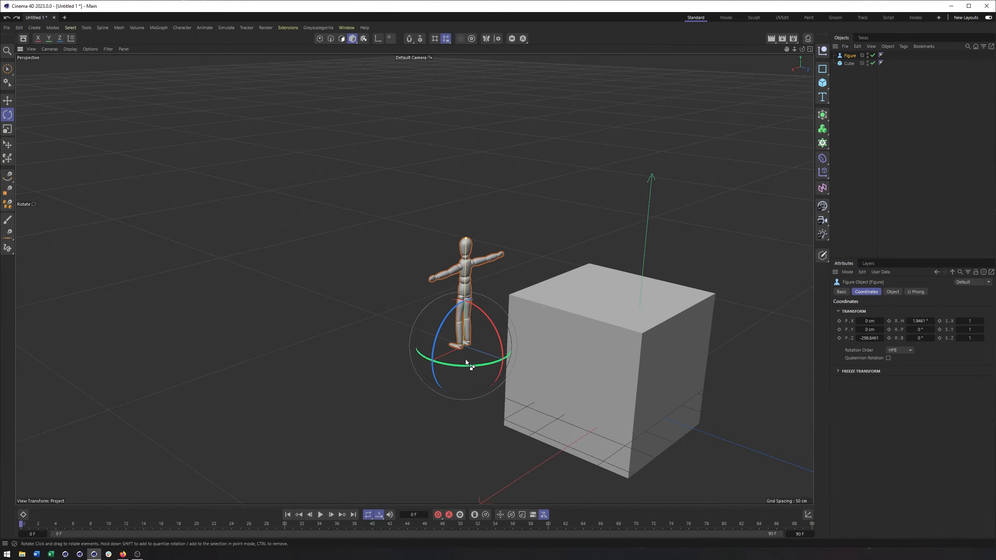
{"action": "left_click_drag", "start_coordinate": [459, 366], "coordinate": [443, 354]}
{"action": "key", "text": "ctrl+z"}
{"action": "mouse_move", "coordinate": [435, 321]}
{"action": "left_mouse_down"}
{"action": "mouse_move", "coordinate": [433, 345]}
{"action": "mouse_move", "coordinate": [436, 319]}
{"action": "mouse_move", "coordinate": [462, 309]}
{"action": "mouse_move", "coordinate": [445, 300]}
{"action": "mouse_move", "coordinate": [457, 292]}
{"action": "mouse_move", "coordinate": [437, 305]}
{"action": "left_mouse_up"}
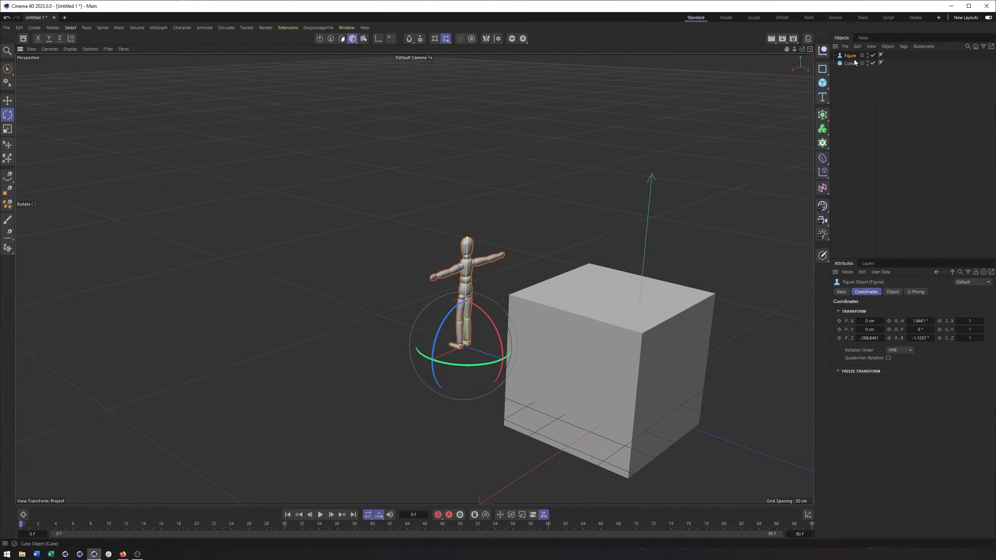
Delete the figure and select the cube again.
{"action": "key", "text": "Delete"}
{"action": "left_click", "coordinate": [640, 285]}
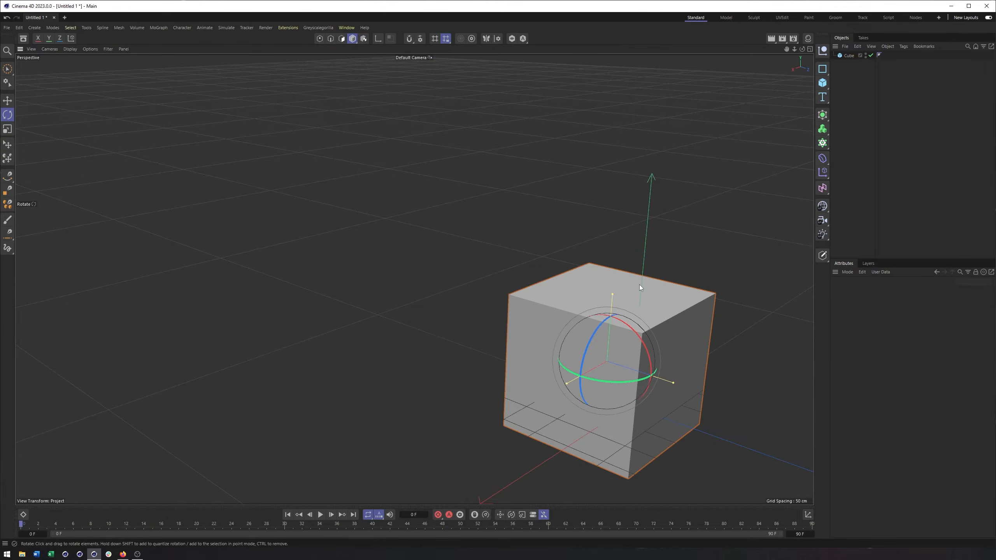
Rotate the cube freely to about H -4°, P -93° and B 462°.
{"action": "left_click_drag", "start_coordinate": [656, 253], "coordinate": [607, 239], "text": "alt"}
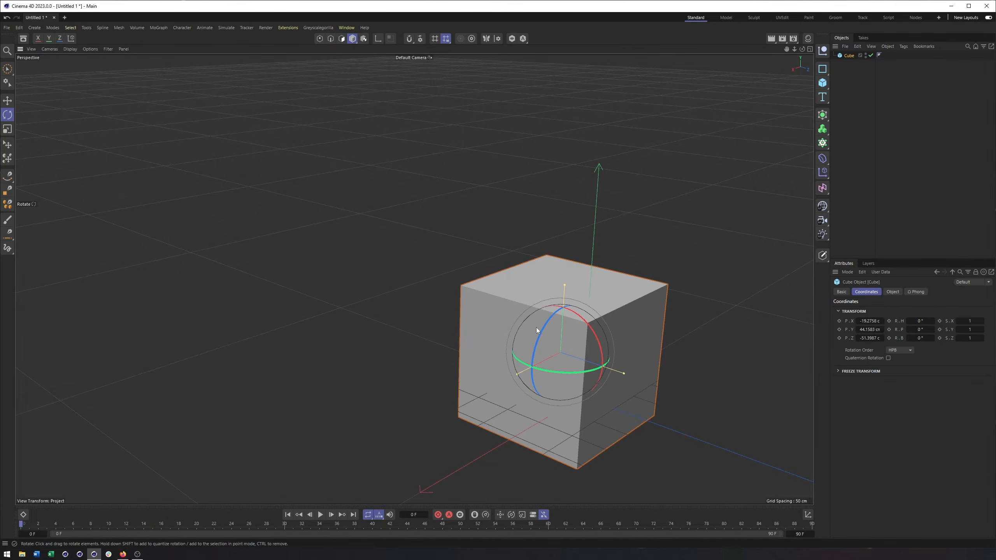
{"action": "left_click_drag", "start_coordinate": [562, 339], "coordinate": [476, 310]}
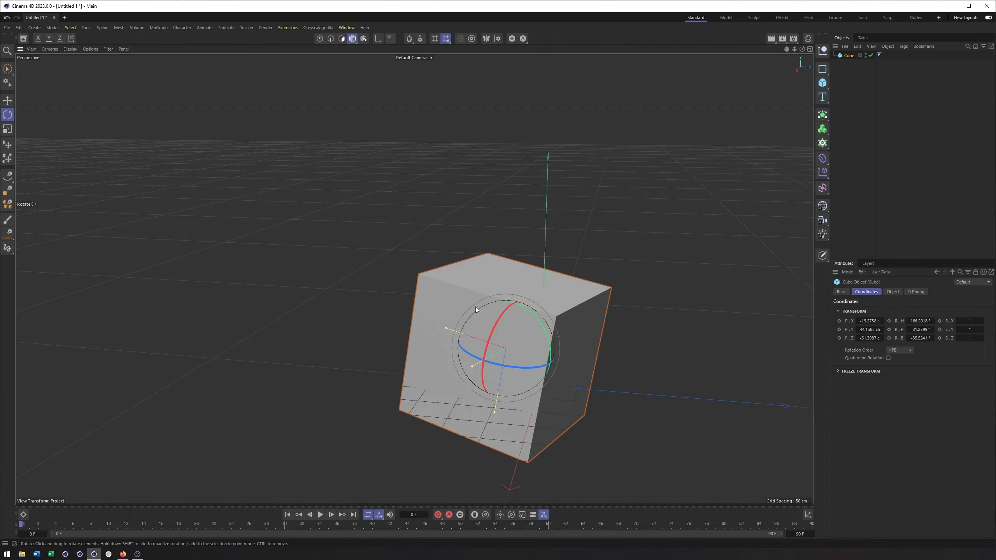
{"action": "left_click_drag", "start_coordinate": [529, 306], "coordinate": [516, 340]}
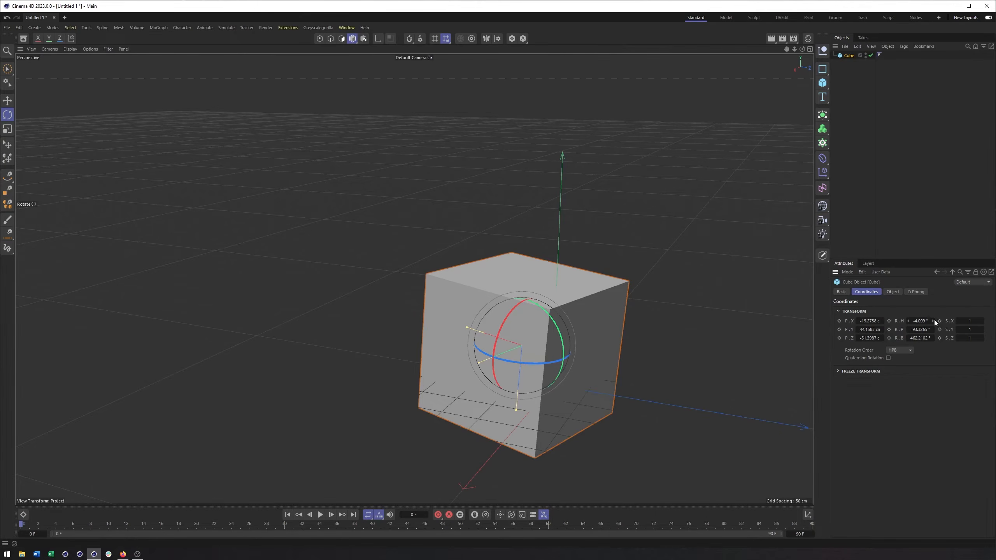
Reset the cube's X, Y and Z position to 0 cm and its H, P and B rotation to 0°.
{"action": "right_click", "coordinate": [858, 321]}
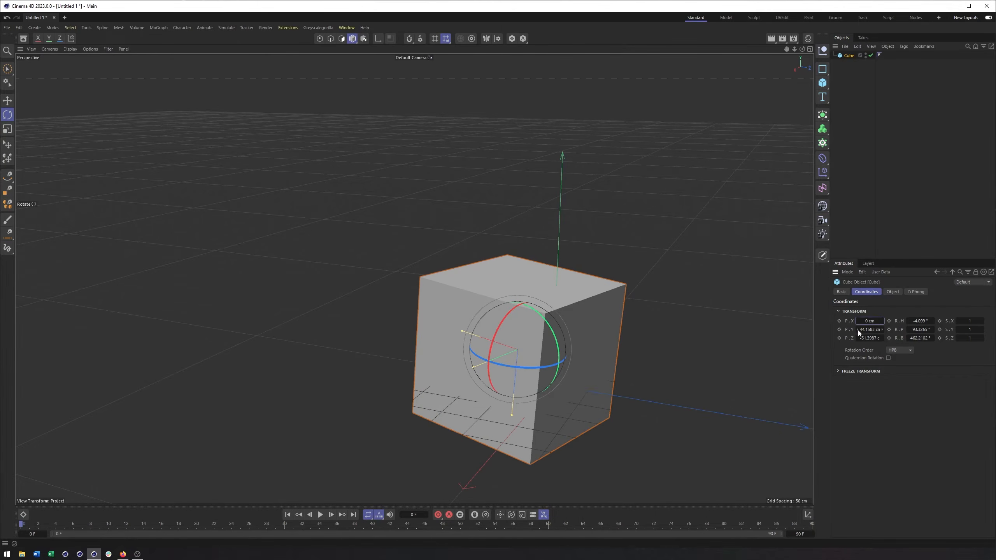
{"action": "right_click", "coordinate": [858, 330]}
{"action": "right_click", "coordinate": [858, 338]}
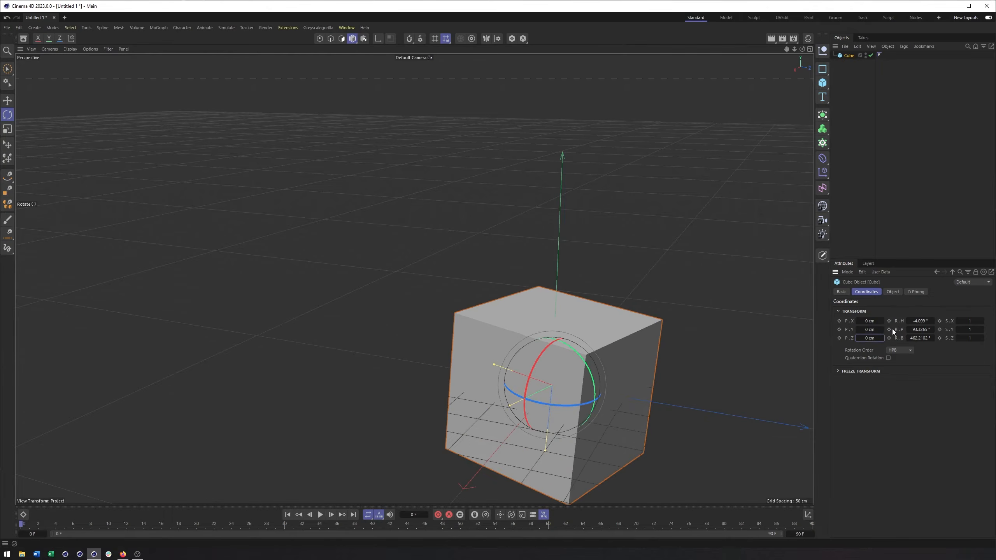
{"action": "right_click", "coordinate": [908, 321]}
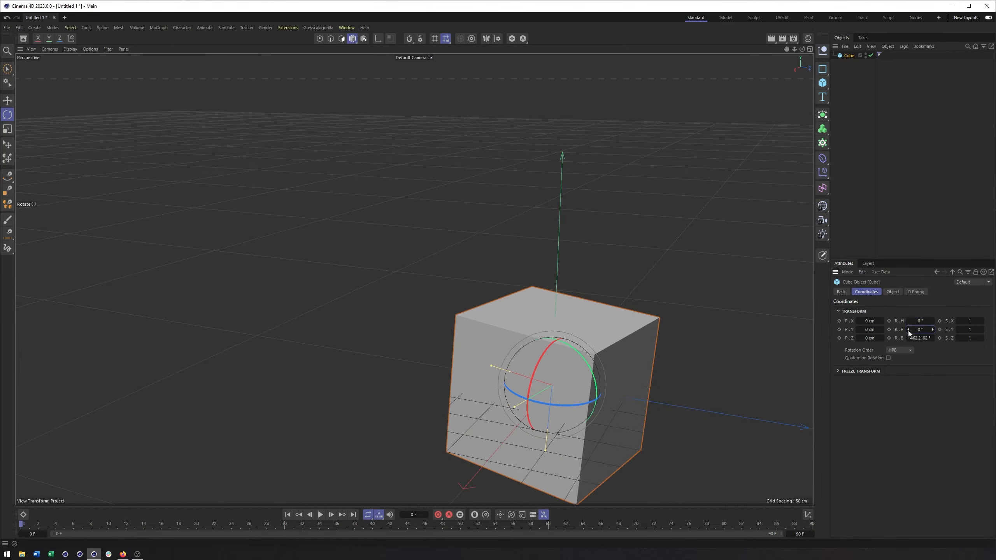
{"action": "right_click", "coordinate": [908, 329]}
{"action": "right_click", "coordinate": [908, 338]}
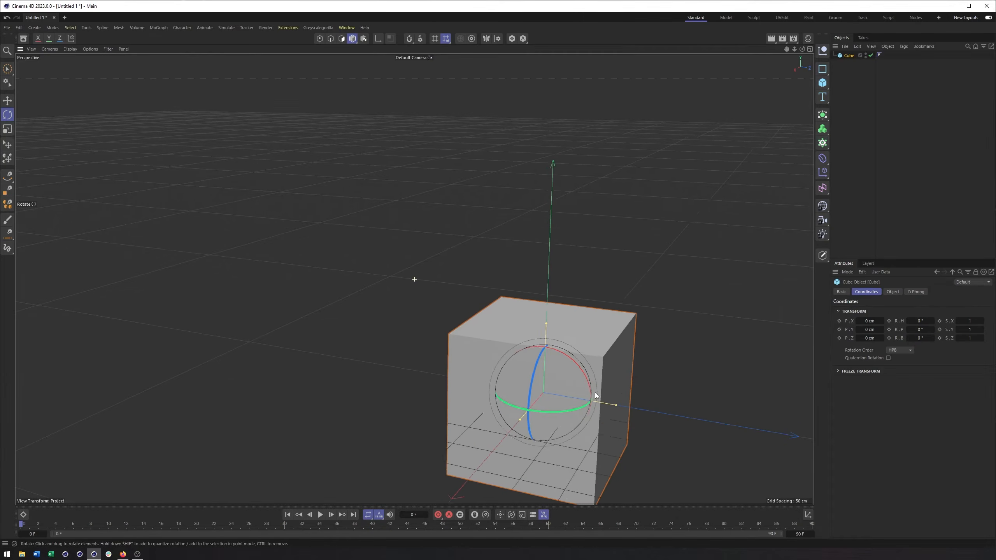
{"action": "right_click", "coordinate": [859, 321]}
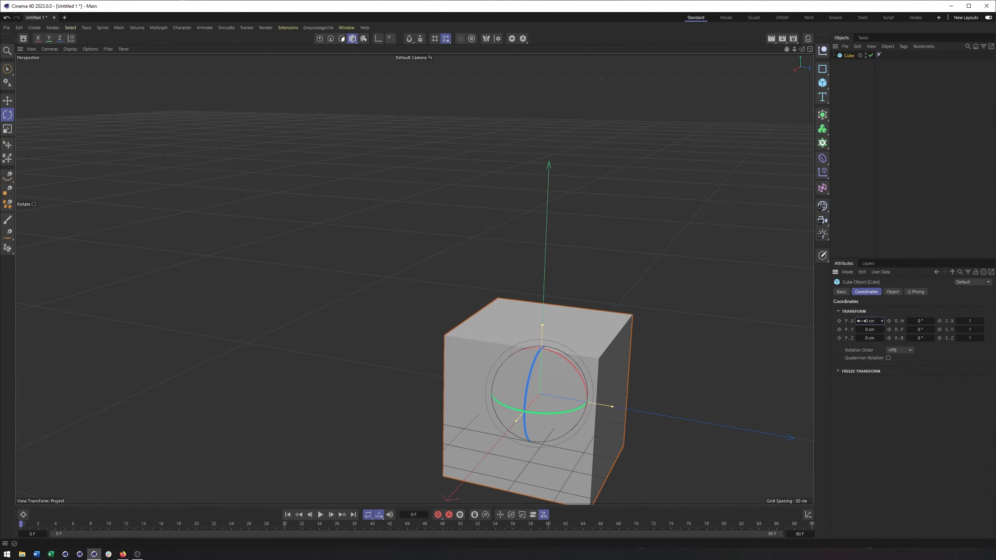
{"action": "right_click", "coordinate": [879, 322]}
Enlarge the parametric cube uniformly with the Scale tool, using its X-axis handle.
{"action": "left_click", "coordinate": [521, 347]}
{"action": "middle_click_drag", "start_coordinate": [562, 357], "coordinate": [530, 337], "text": "alt"}
{"action": "left_click_drag", "start_coordinate": [530, 336], "coordinate": [519, 339], "text": "alt"}
{"action": "middle_click_drag", "start_coordinate": [518, 338], "coordinate": [521, 329], "text": "alt"}
{"action": "left_click", "coordinate": [7, 116]}
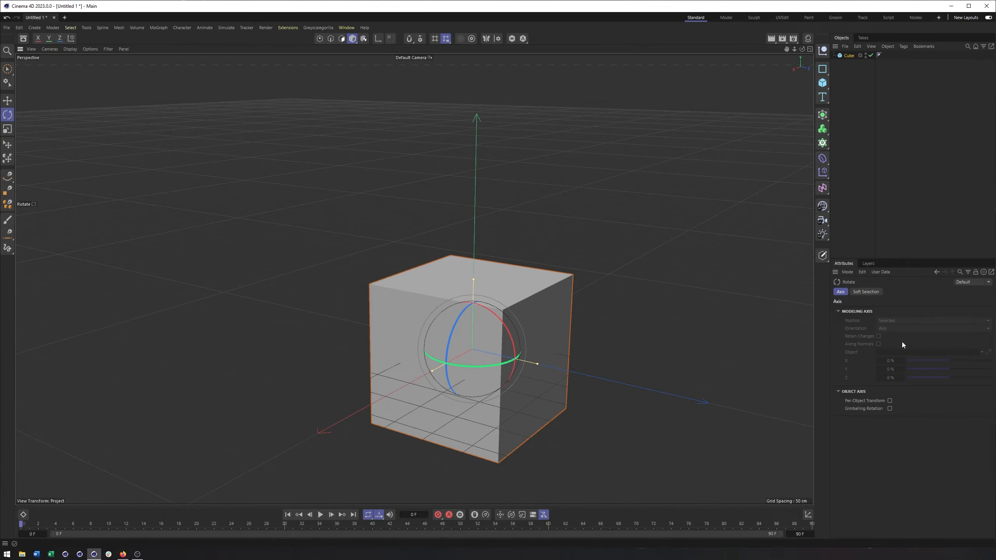
{"action": "left_click", "coordinate": [7, 129]}
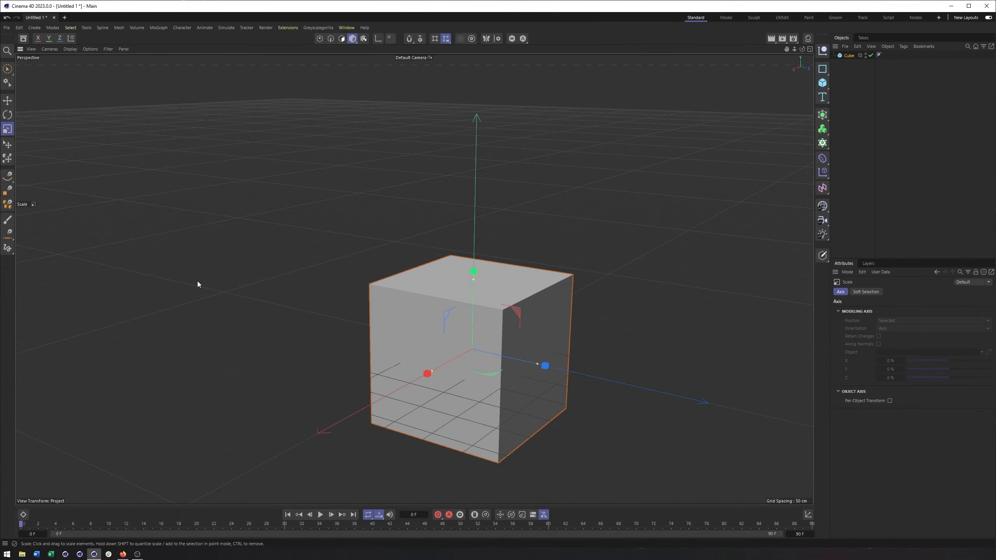
{"action": "left_click", "coordinate": [849, 56]}
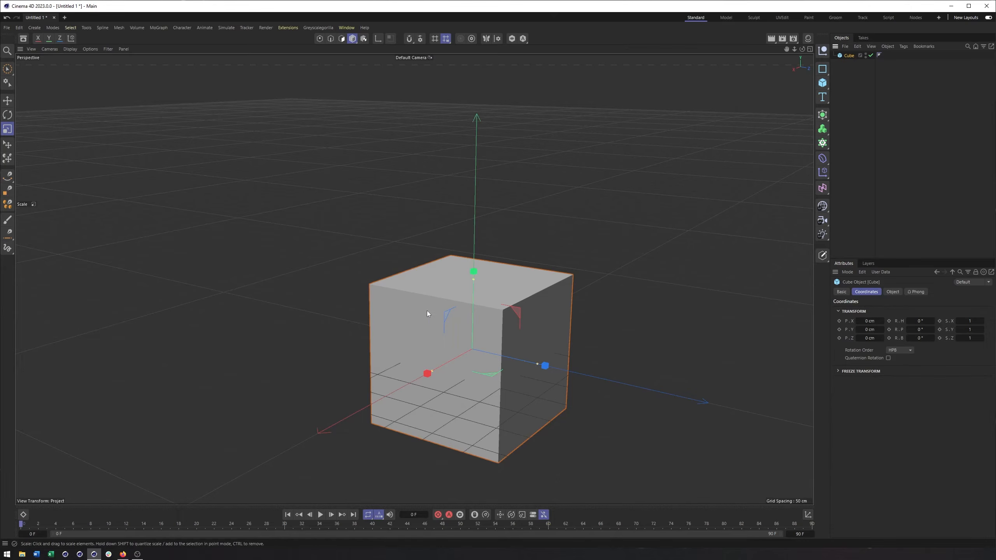
{"action": "mouse_move", "coordinate": [427, 373]}
{"action": "left_mouse_down"}
{"action": "mouse_move", "coordinate": [387, 375]}
{"action": "mouse_move", "coordinate": [435, 374]}
{"action": "left_mouse_up"}
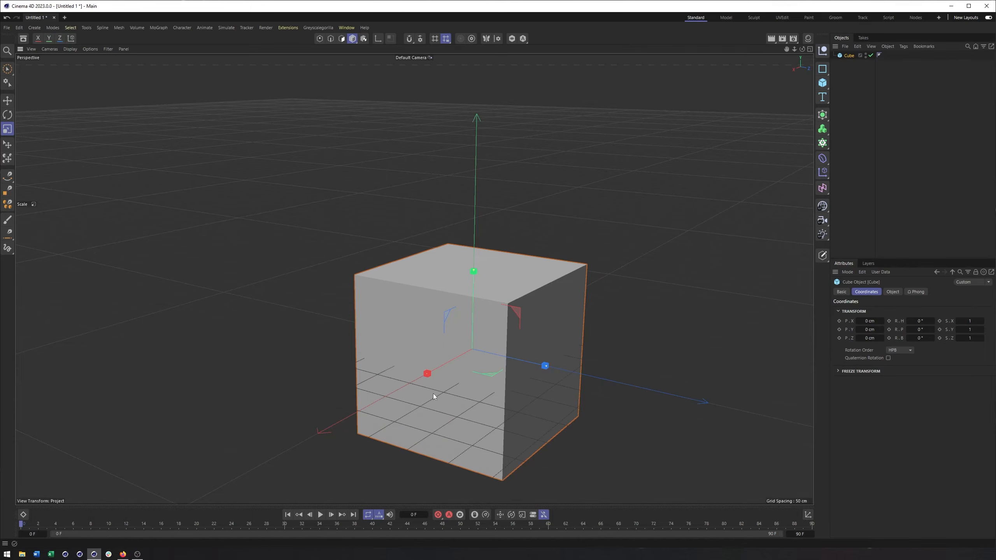
{"action": "left_click_drag", "start_coordinate": [432, 378], "coordinate": [424, 386]}
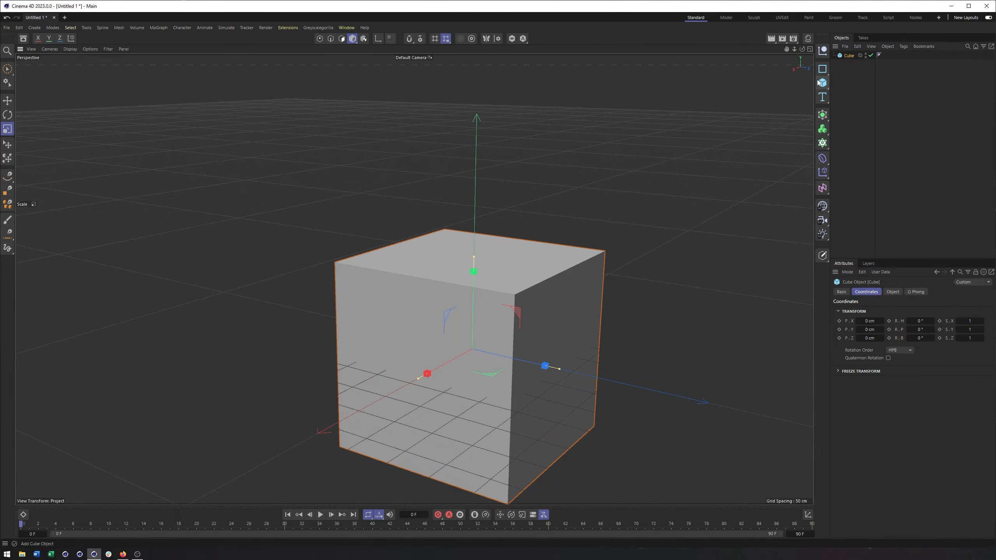
Make the cube editable and stretch it separately along its X, Y and Z axes with the Scale tool.
{"action": "left_click", "coordinate": [820, 260]}
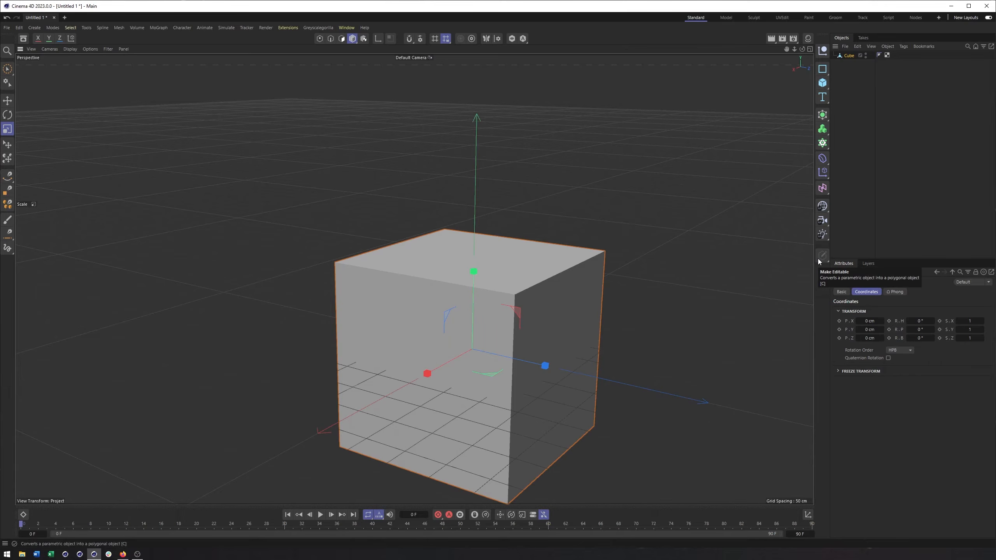
{"action": "left_click_drag", "start_coordinate": [427, 376], "coordinate": [390, 417]}
{"action": "left_click_drag", "start_coordinate": [428, 375], "coordinate": [386, 410]}
{"action": "left_click_drag", "start_coordinate": [472, 280], "coordinate": [460, 234]}
{"action": "left_click_drag", "start_coordinate": [543, 365], "coordinate": [594, 380]}
{"action": "middle_click_drag", "start_coordinate": [576, 335], "coordinate": [525, 290], "text": "alt"}
{"action": "right_click_drag", "start_coordinate": [526, 291], "coordinate": [494, 297], "text": "alt"}
{"action": "mouse_move", "coordinate": [493, 297]}
{"action": "left_mouse_down", "text": "alt"}
{"action": "mouse_move", "coordinate": [476, 302]}
{"action": "mouse_move", "coordinate": [451, 276]}
{"action": "mouse_move", "coordinate": [461, 287]}
{"action": "mouse_move", "coordinate": [487, 286]}
{"action": "mouse_move", "coordinate": [436, 289]}
{"action": "mouse_move", "coordinate": [510, 299]}
{"action": "mouse_move", "coordinate": [481, 304]}
{"action": "left_mouse_up", "text": "alt"}
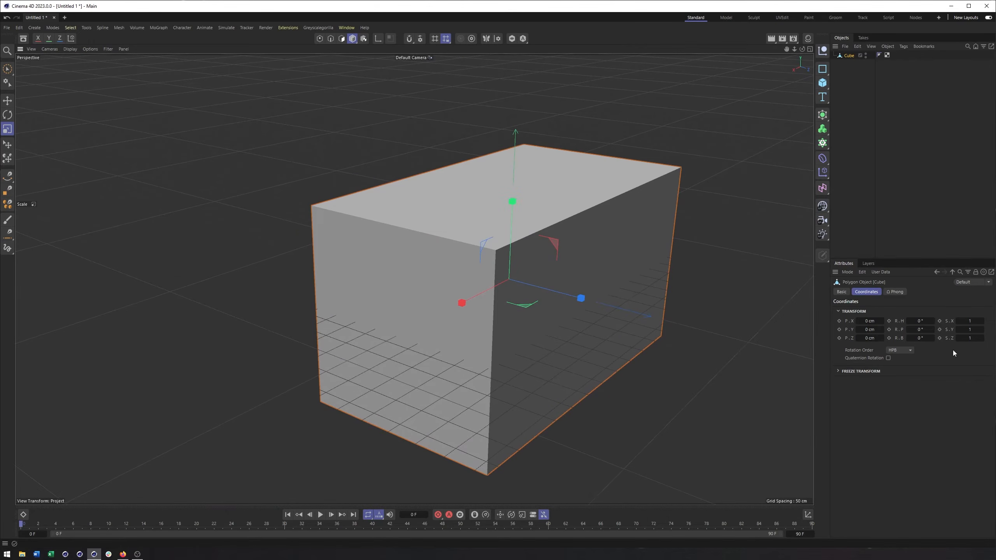
Stretch the polygon cube further along X, Z and Y to about 906 × 549 × 631 cm (X × Y × Z).
{"action": "left_click_drag", "start_coordinate": [460, 301], "coordinate": [449, 313]}
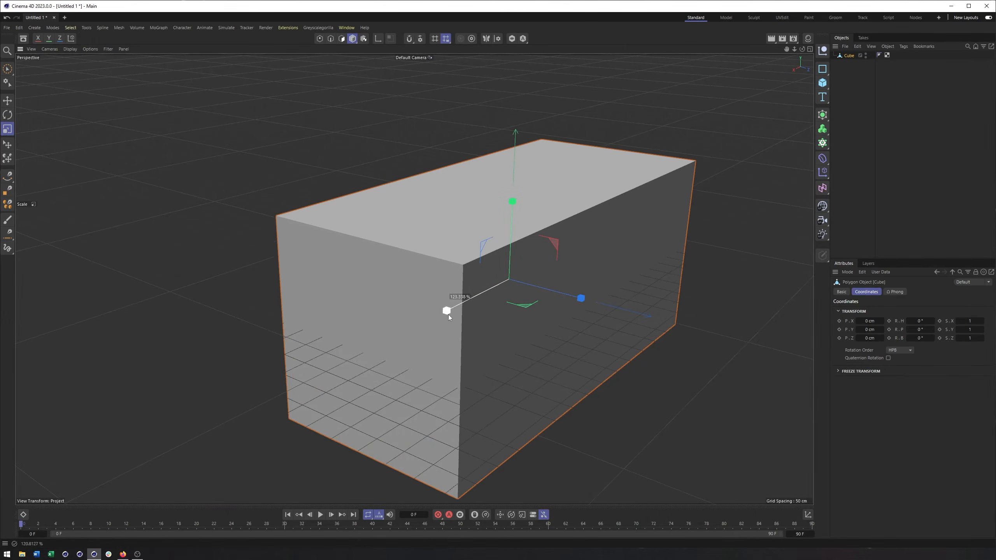
{"action": "left_click_drag", "start_coordinate": [575, 309], "coordinate": [628, 309]}
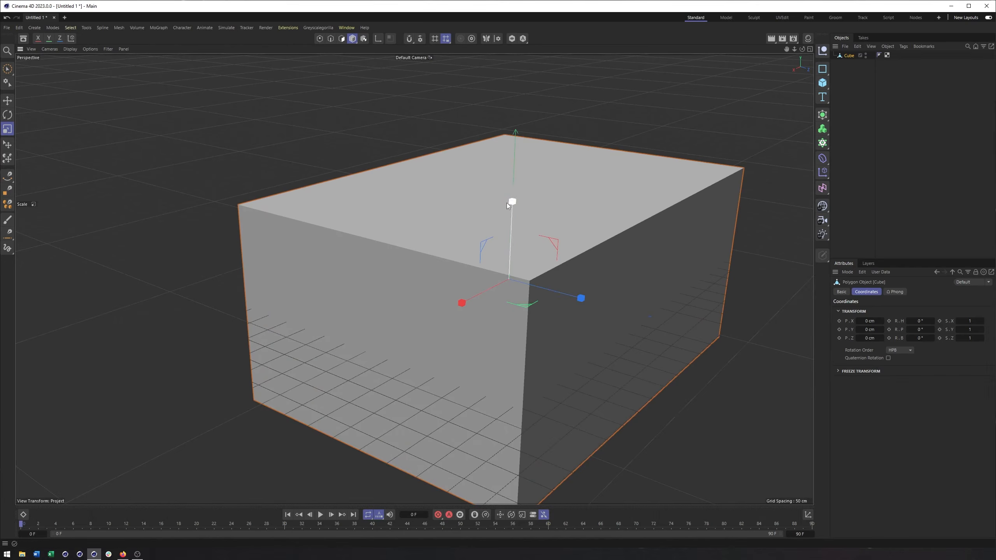
{"action": "left_click_drag", "start_coordinate": [512, 202], "coordinate": [515, 174]}
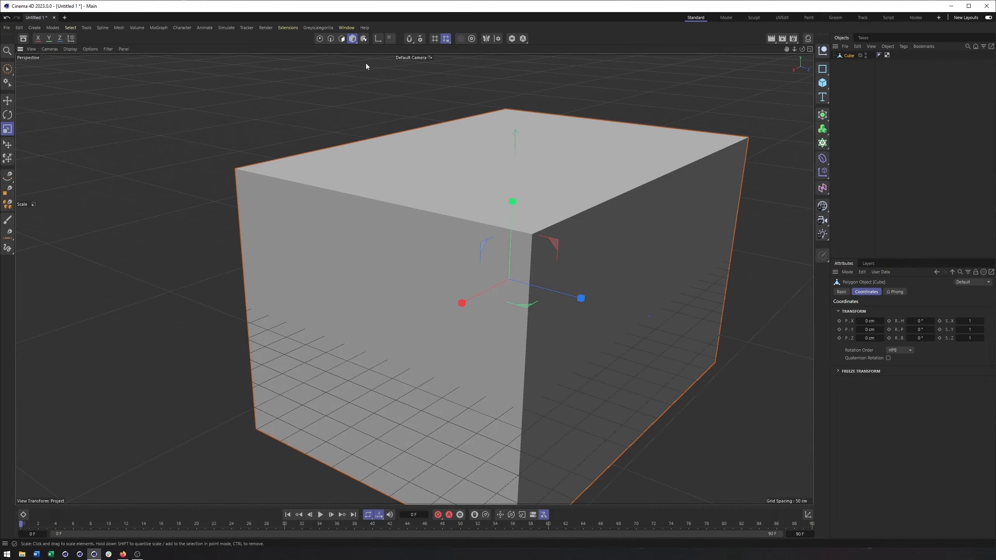
{"action": "left_click", "coordinate": [353, 38]}
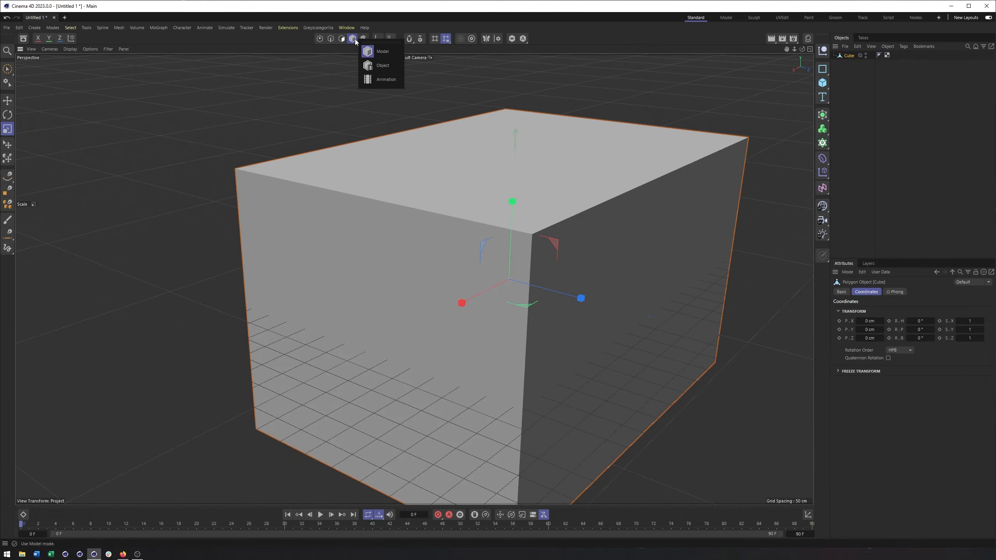
{"action": "left_click", "coordinate": [326, 96]}
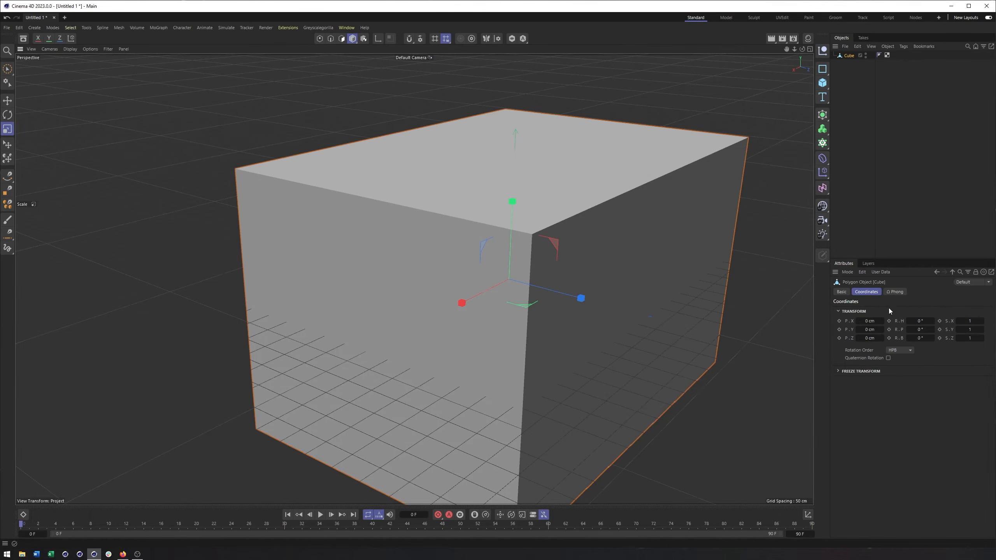
Open the Coordinate Manager and keep its dimension display set to Size.
{"action": "left_click", "coordinate": [808, 516]}
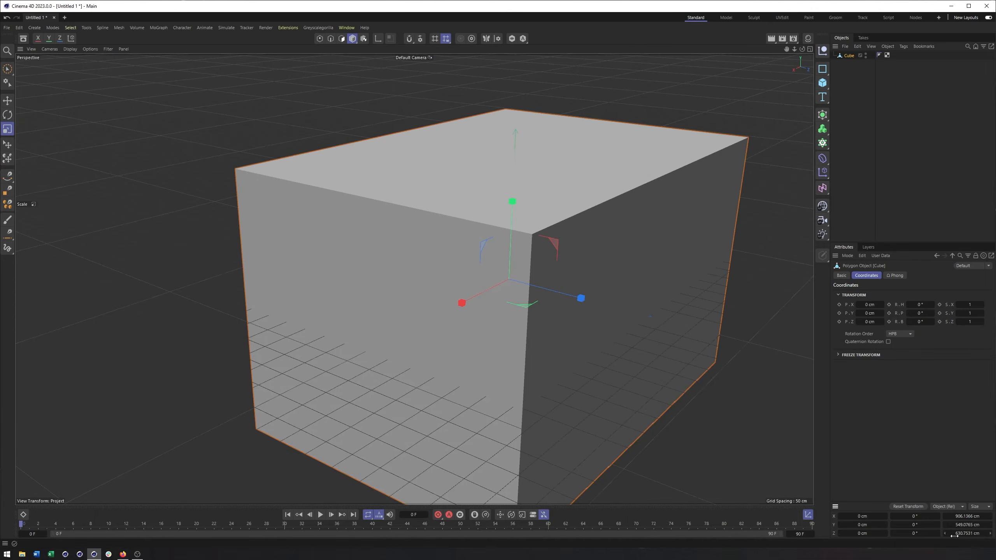
{"action": "left_click", "coordinate": [966, 517]}
{"action": "left_click", "coordinate": [977, 507]}
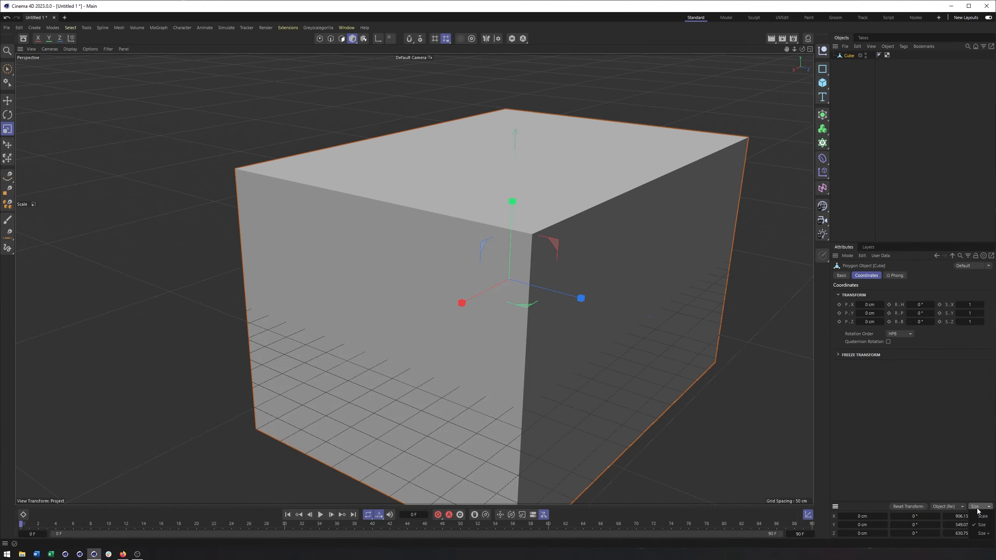
{"action": "left_click", "coordinate": [983, 526]}
Set the cube's X position to 186 cm and its H rotation to 90°.
{"action": "left_click_drag", "start_coordinate": [887, 307], "coordinate": [884, 306]}
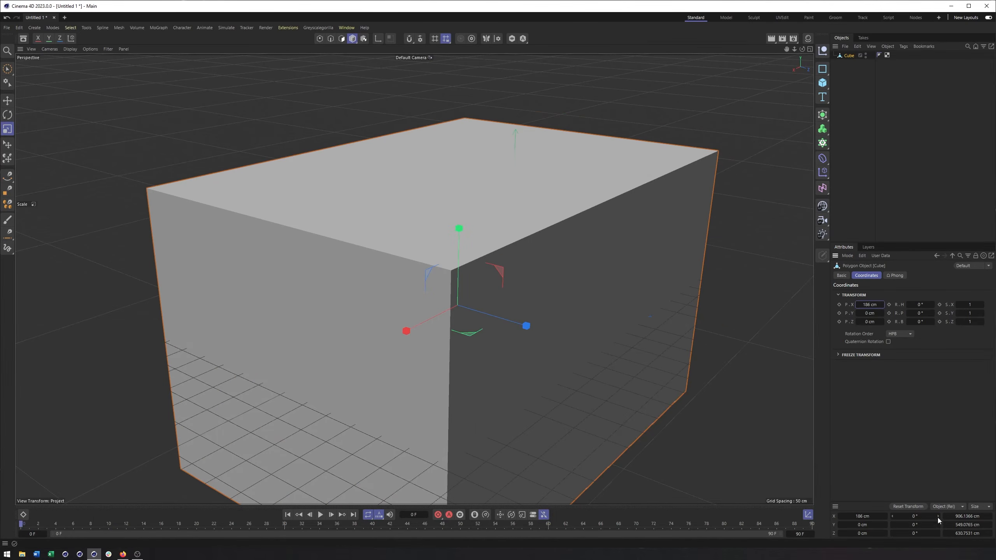
{"action": "left_click_drag", "start_coordinate": [940, 516], "coordinate": [940, 486]}
{"action": "left_click", "coordinate": [928, 517]}
{"action": "key", "text": "Return"}
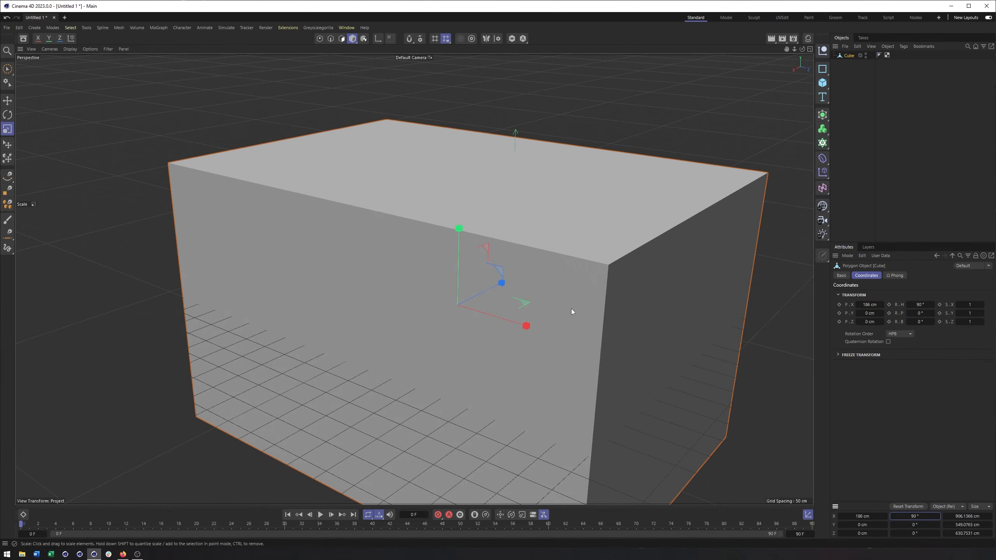
Hide the Coordinate Manager and show it again.
{"action": "scroll", "coordinate": [571, 309], "scroll_direction": "down", "scroll_amount": 4}
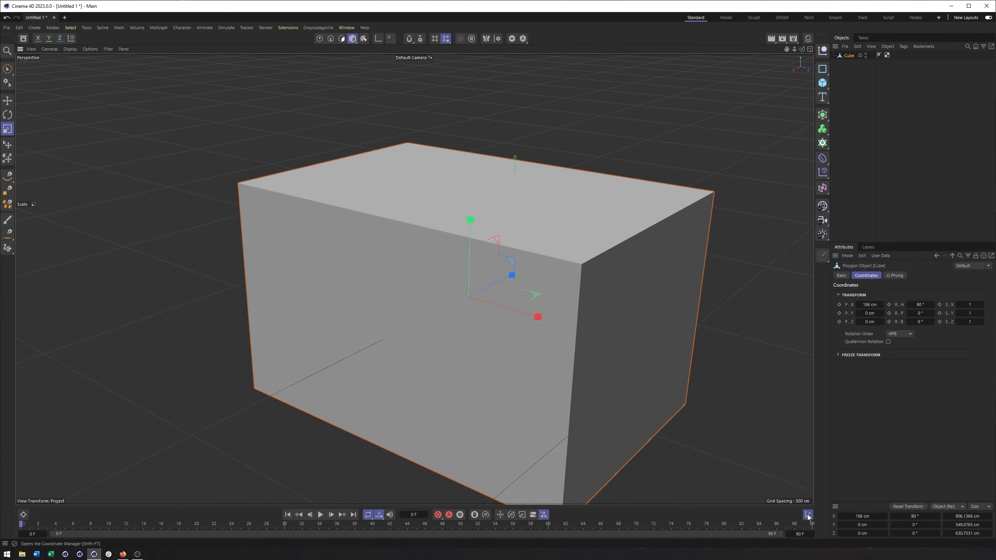
{"action": "scroll", "coordinate": [560, 307], "scroll_direction": "up", "scroll_amount": 4}
{"action": "left_click_drag", "start_coordinate": [564, 324], "coordinate": [555, 324], "text": "alt"}
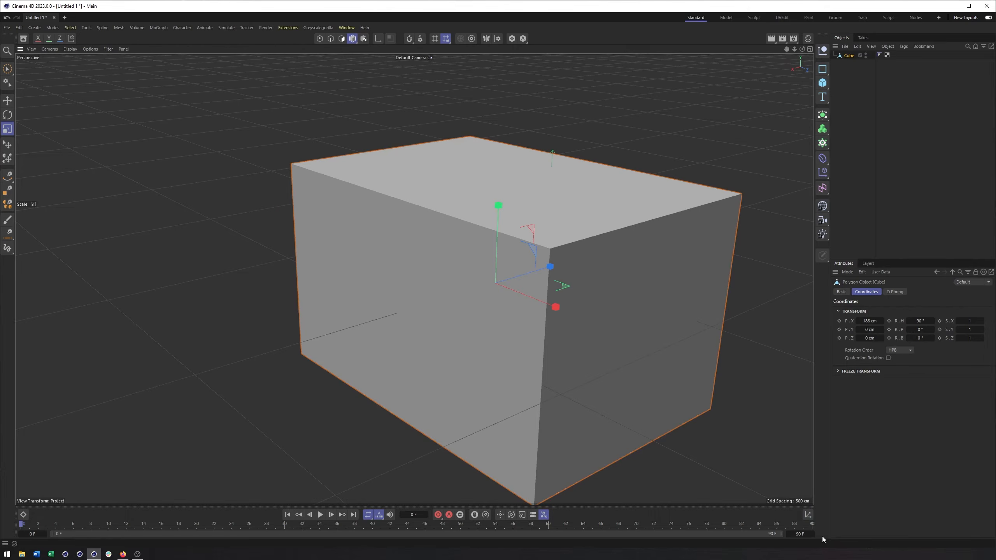
{"action": "left_click", "coordinate": [809, 517]}
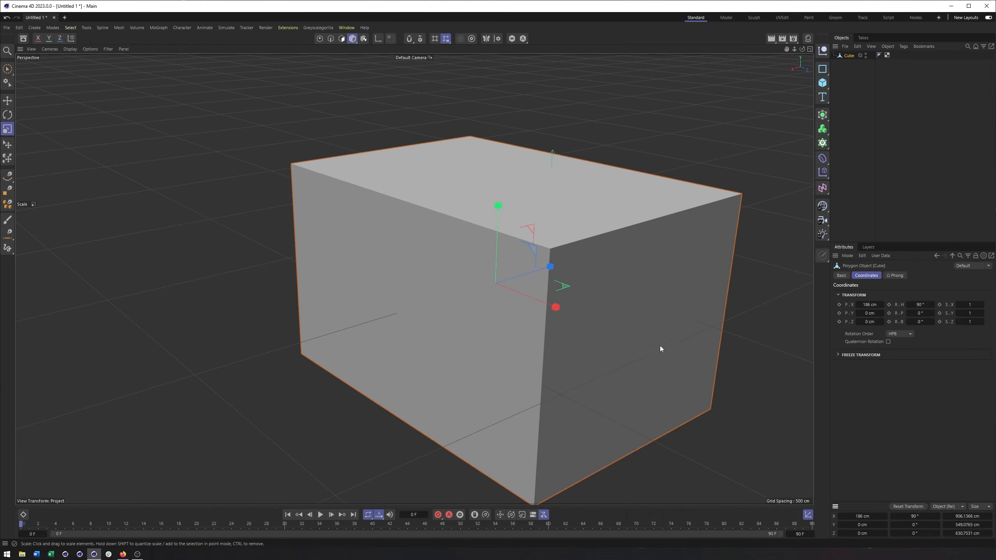
Scale the cube along X to about 674 cm and enlarge it in its XY plane to about 1338 × 1088 cm.
{"action": "left_click_drag", "start_coordinate": [709, 243], "coordinate": [564, 321], "text": "alt"}
{"action": "middle_click_drag", "start_coordinate": [643, 326], "coordinate": [549, 332], "text": "alt"}
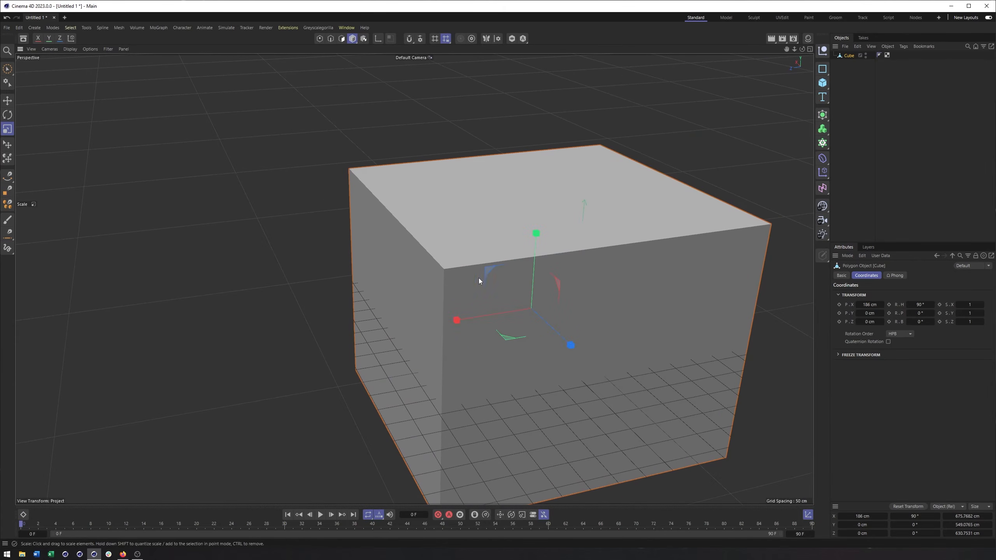
{"action": "left_click_drag", "start_coordinate": [487, 276], "coordinate": [528, 250]}
{"action": "scroll", "coordinate": [528, 250], "scroll_direction": "down", "scroll_amount": 10}
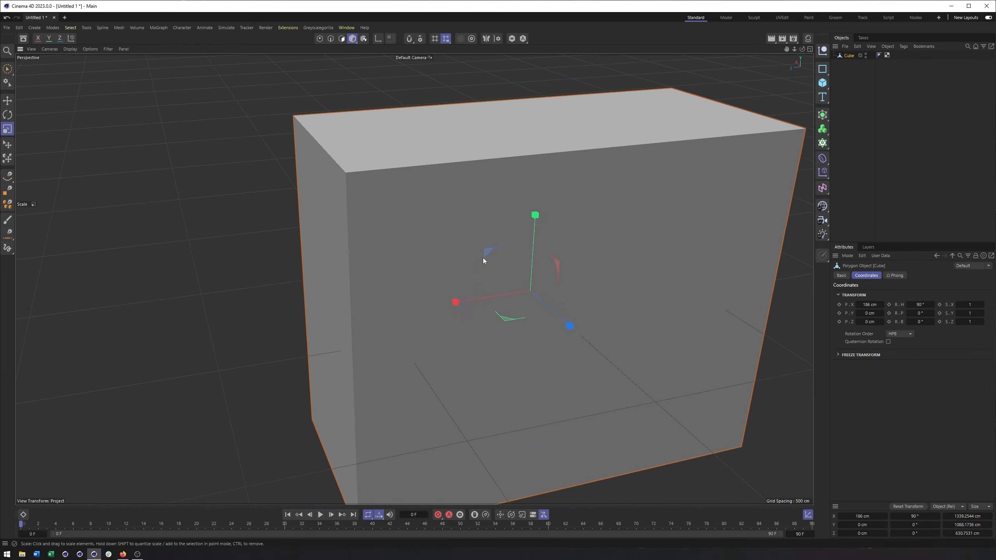
Scale the whole cube down uniformly to about 1004 × 815 × 473 cm.
{"action": "left_click_drag", "start_coordinate": [489, 258], "coordinate": [520, 264], "text": "alt"}
{"action": "left_click_drag", "start_coordinate": [621, 162], "coordinate": [649, 180]}
{"action": "left_click_drag", "start_coordinate": [652, 190], "coordinate": [693, 185]}
{"action": "left_click_drag", "start_coordinate": [640, 140], "coordinate": [700, 217]}
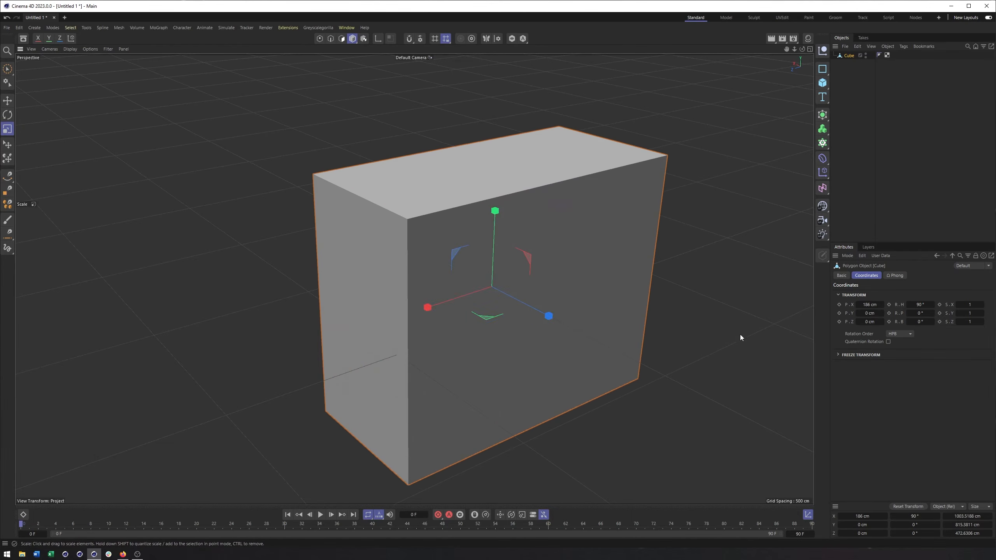
{"action": "left_click_drag", "start_coordinate": [465, 313], "coordinate": [536, 251], "text": "alt"}
Move the large cube along its own Z axis to an X position of about 2844 cm with the Move tool.
{"action": "key", "text": "e"}
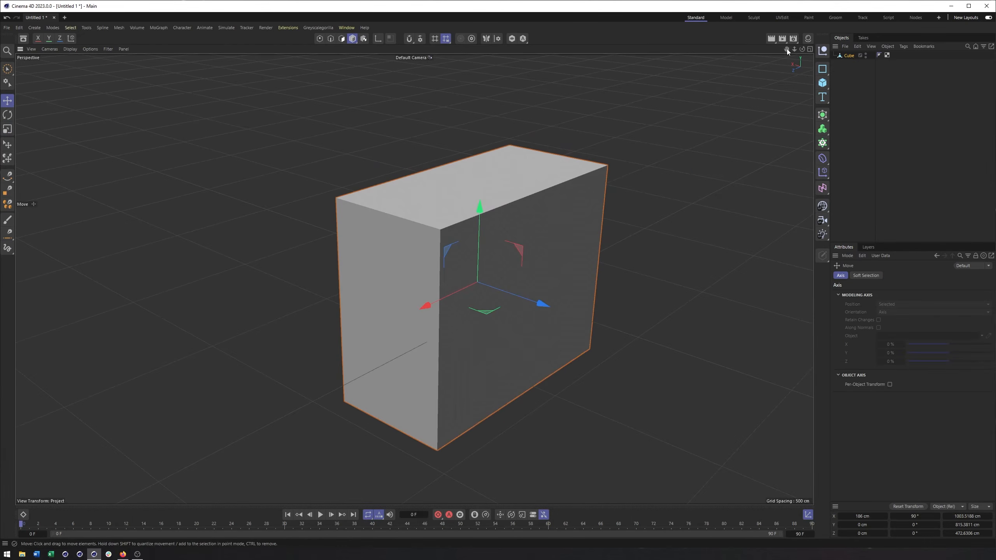
{"action": "left_click", "coordinate": [840, 56]}
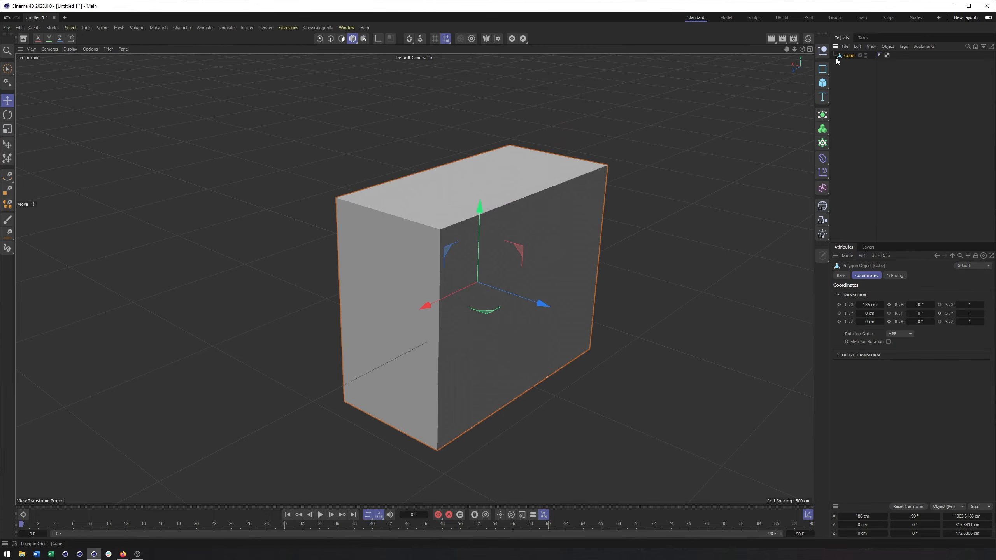
{"action": "left_click_drag", "start_coordinate": [543, 187], "coordinate": [504, 207], "text": "alt"}
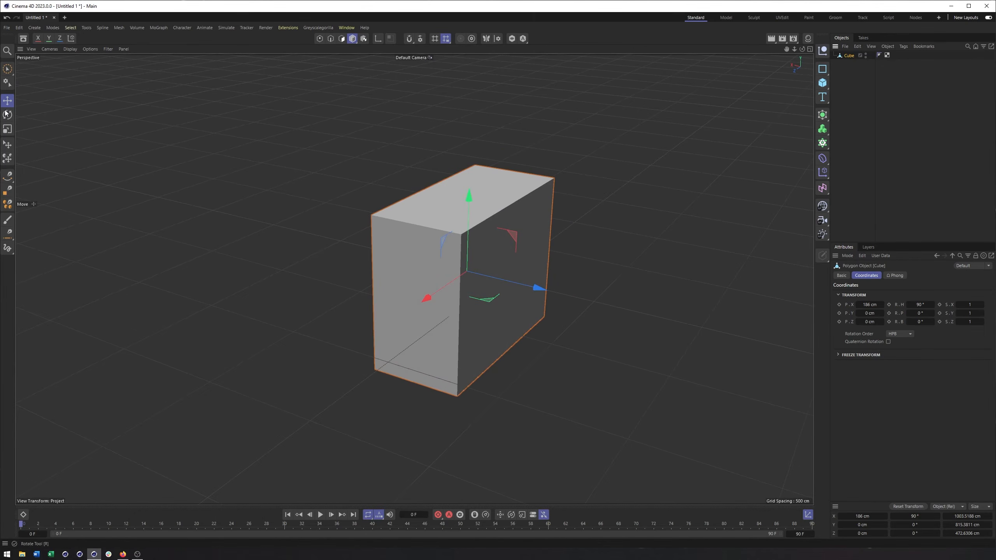
{"action": "key", "text": "e"}
{"action": "left_click_drag", "start_coordinate": [539, 289], "coordinate": [160, 236]}
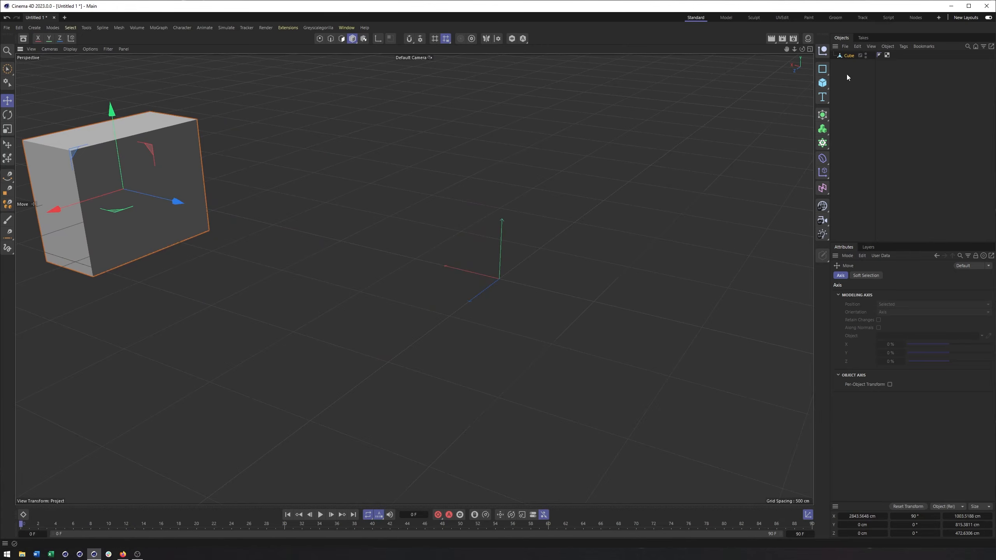
Add two cube primitives and move them along X toward the large cube, the first to about 1478 cm.
{"action": "left_click", "coordinate": [822, 82]}
{"action": "left_click_drag", "start_coordinate": [431, 265], "coordinate": [215, 248]}
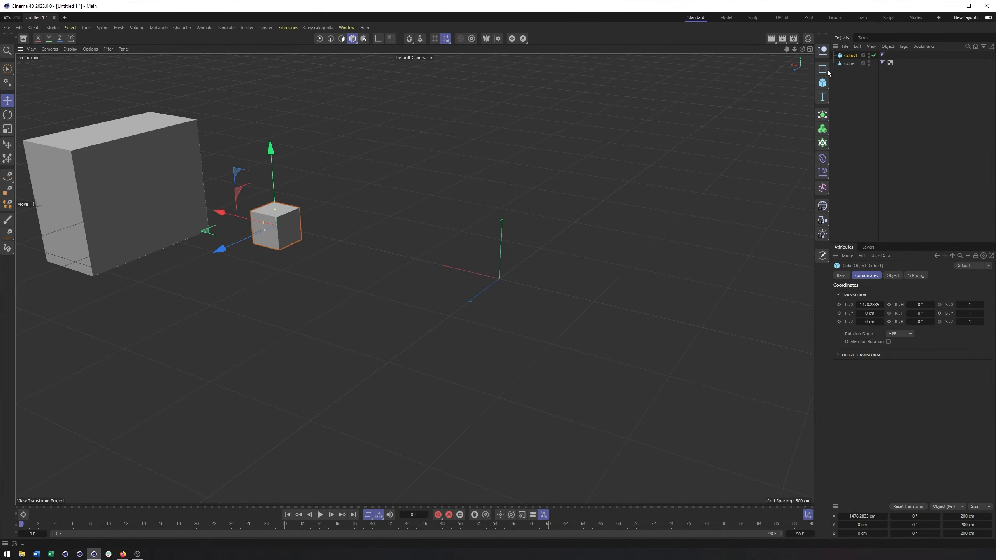
{"action": "left_click", "coordinate": [823, 83]}
{"action": "left_click_drag", "start_coordinate": [441, 268], "coordinate": [274, 226]}
Add two more cube primitives and place them in the same row at X positions of about 664 cm and 233 cm.
{"action": "left_click", "coordinate": [823, 84]}
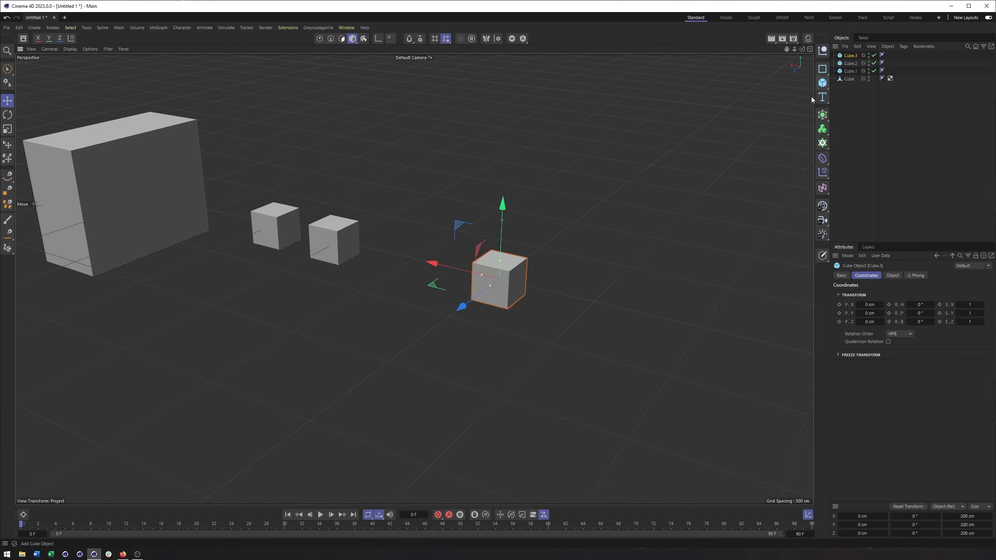
{"action": "left_click_drag", "start_coordinate": [428, 268], "coordinate": [327, 250]}
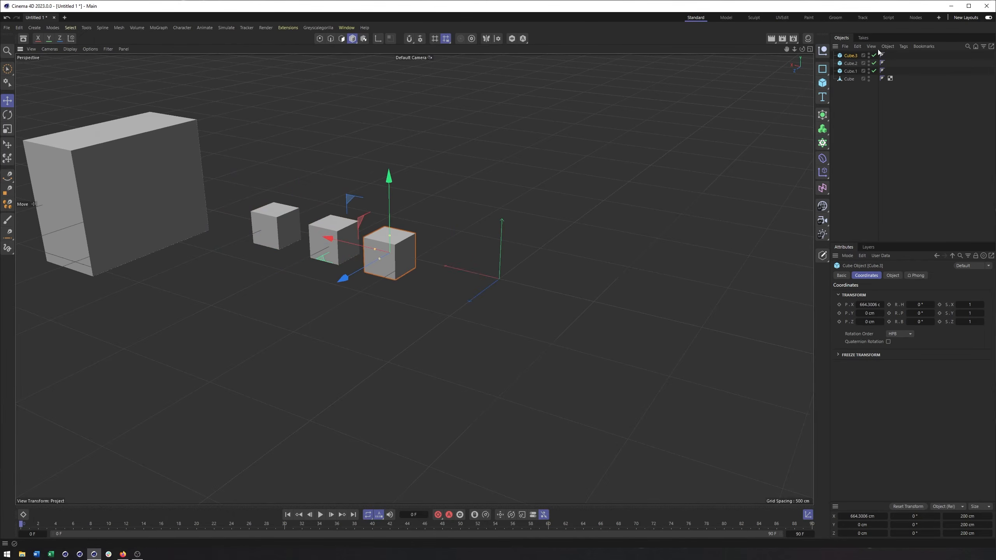
{"action": "left_click", "coordinate": [823, 83]}
{"action": "left_click_drag", "start_coordinate": [451, 264], "coordinate": [411, 255]}
{"action": "middle_click_drag", "start_coordinate": [430, 259], "coordinate": [488, 276], "text": "alt"}
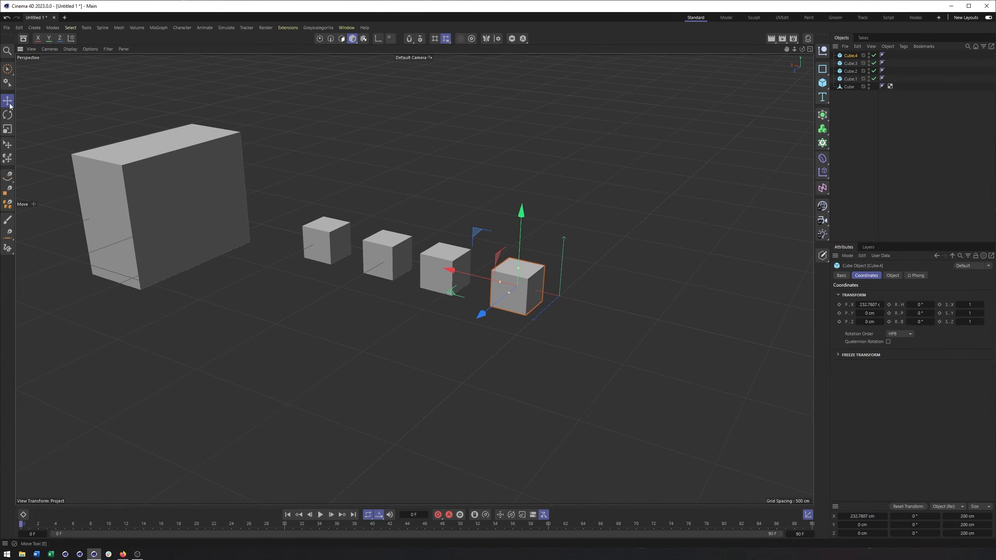
Try moving the selected small cube freely in the viewport and undo the move.
{"action": "left_click_drag", "start_coordinate": [504, 283], "coordinate": [548, 320]}
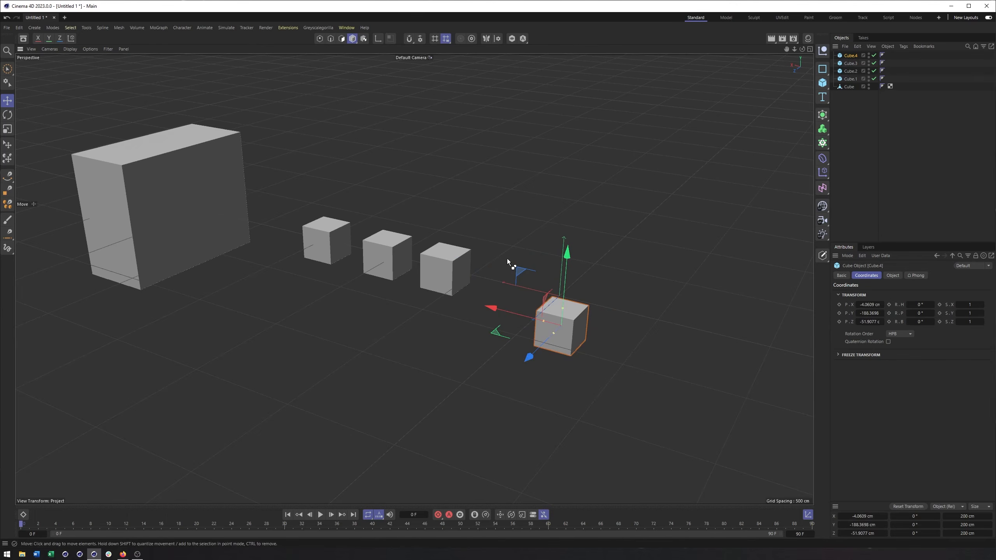
{"action": "key", "text": "ctrl+z"}
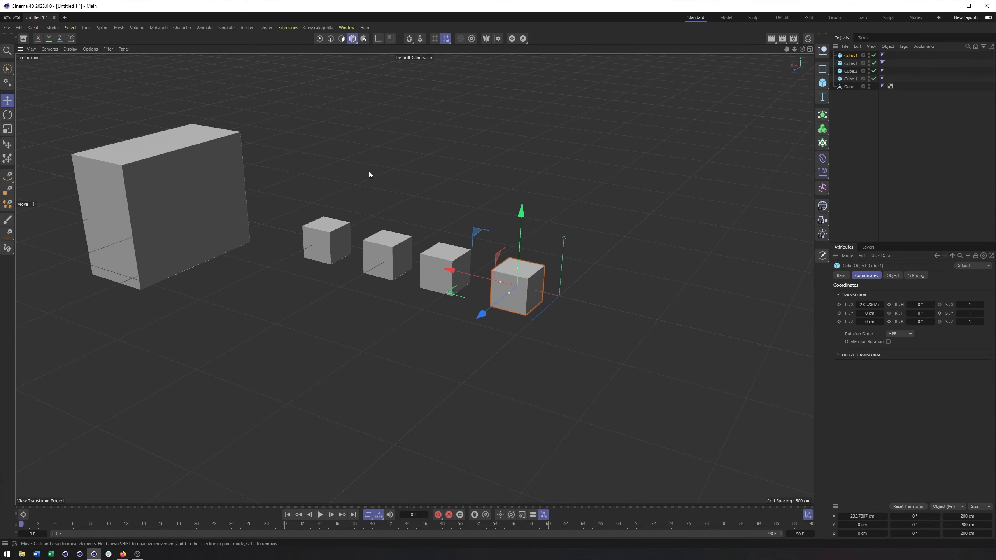
{"action": "left_click", "coordinate": [8, 70]}
Add the other three small cubes and the large cube to the current selection in the viewport.
{"action": "left_click", "coordinate": [432, 275], "text": "shift"}
{"action": "left_click", "coordinate": [388, 260], "text": "shift"}
{"action": "left_click", "coordinate": [329, 248], "text": "shift"}
{"action": "left_click", "coordinate": [215, 190], "text": "shift"}
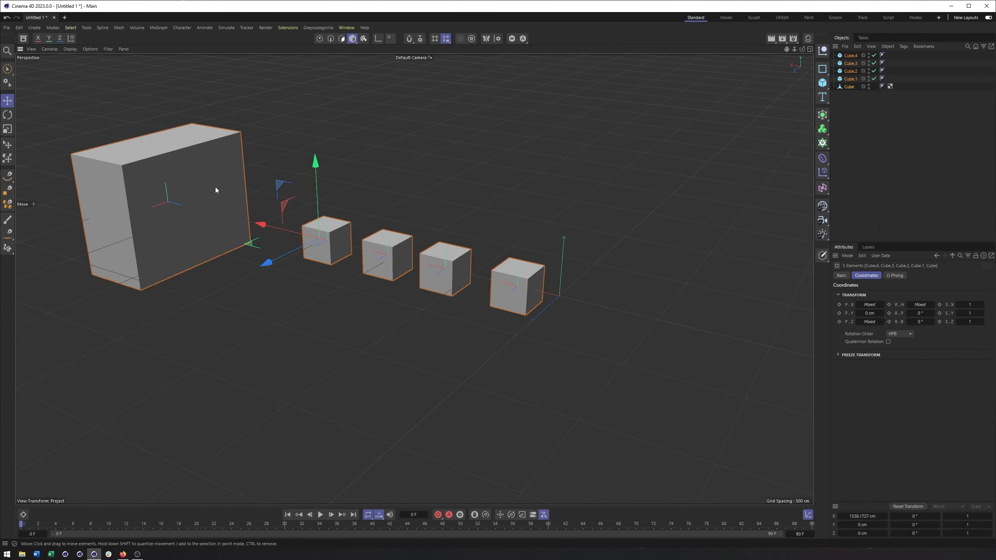
Remove all five cubes from the selection one at a time in the viewport.
{"action": "left_click", "coordinate": [243, 240], "text": "ctrl"}
{"action": "left_click", "coordinate": [335, 258], "text": "ctrl"}
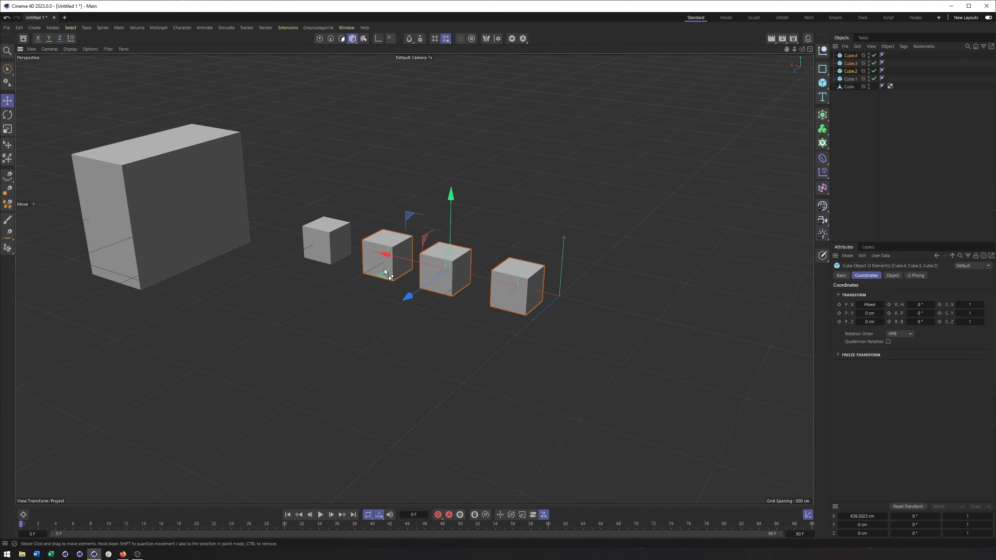
{"action": "left_click", "coordinate": [402, 277], "text": "ctrl"}
{"action": "left_click", "coordinate": [435, 278], "text": "ctrl"}
{"action": "left_click", "coordinate": [517, 296], "text": "ctrl"}
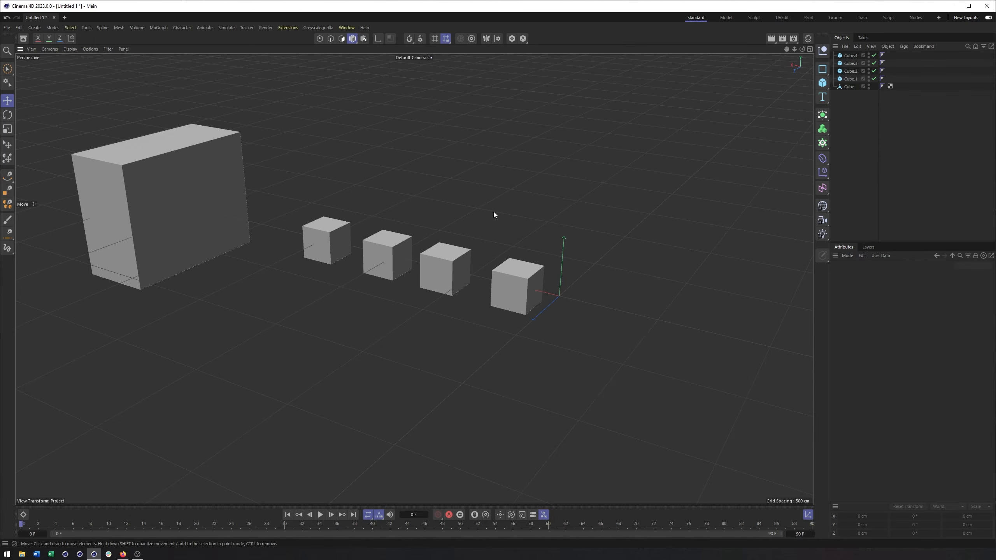
Select the whole range of objects from Cube.4 to Cube in the object list, and clear the selection.
{"action": "left_click", "coordinate": [850, 55]}
{"action": "left_click", "coordinate": [851, 87], "text": "shift"}
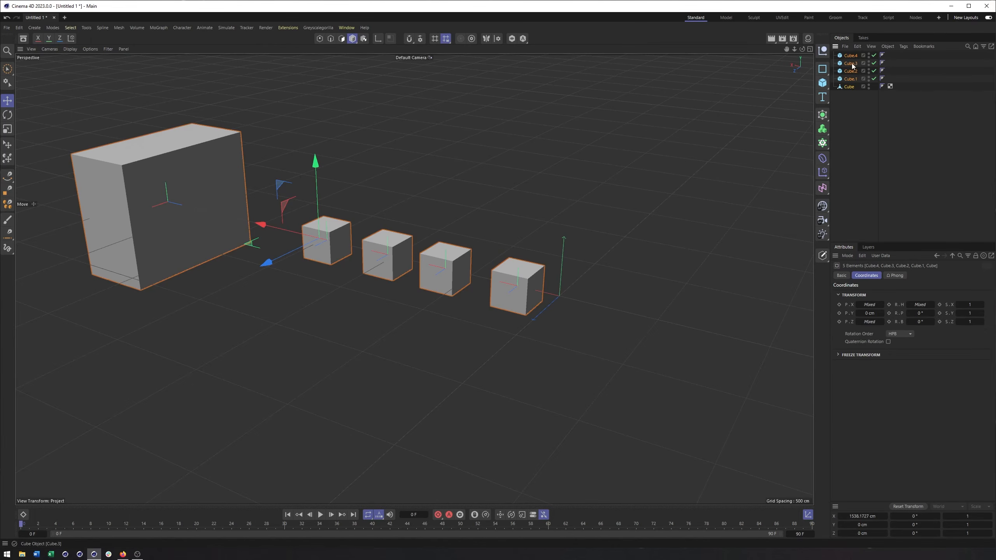
{"action": "left_click", "coordinate": [381, 172]}
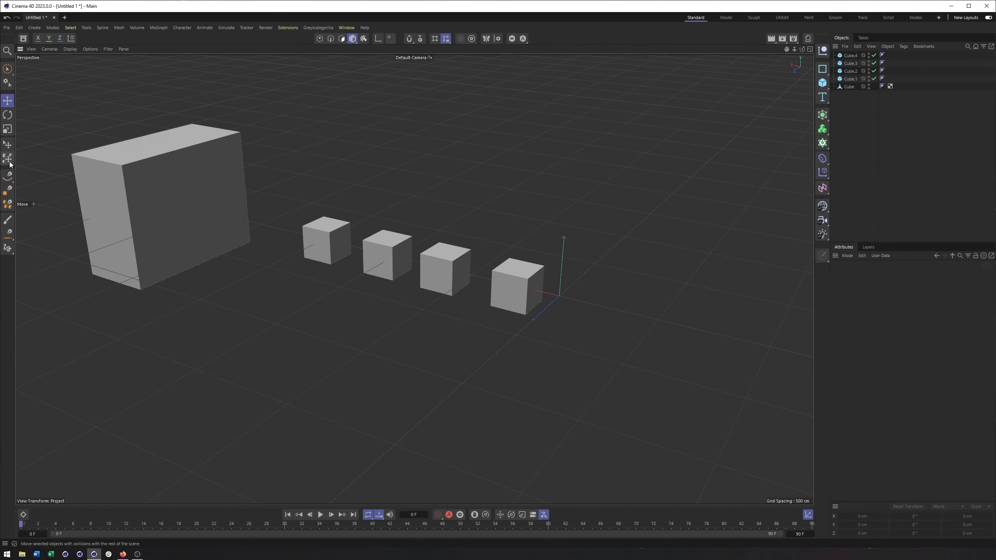
Paint over the large cube and the four small cubes with Brush Selection to select them.
{"action": "left_click", "coordinate": [7, 69]}
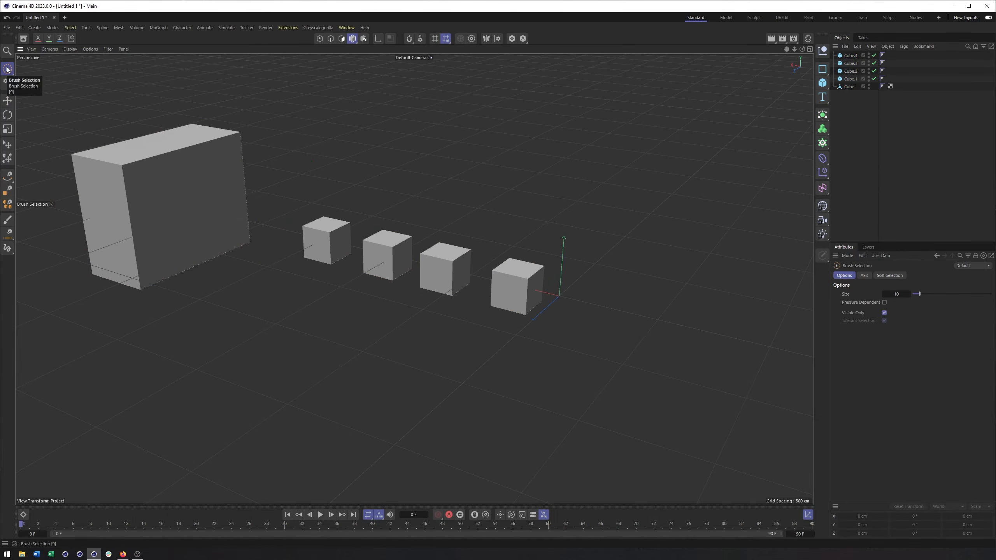
{"action": "mouse_move", "coordinate": [145, 154]}
{"action": "left_mouse_down"}
{"action": "mouse_move", "coordinate": [228, 203]}
{"action": "mouse_move", "coordinate": [497, 291]}
{"action": "mouse_move", "coordinate": [464, 254]}
{"action": "mouse_move", "coordinate": [209, 200]}
{"action": "left_mouse_up"}
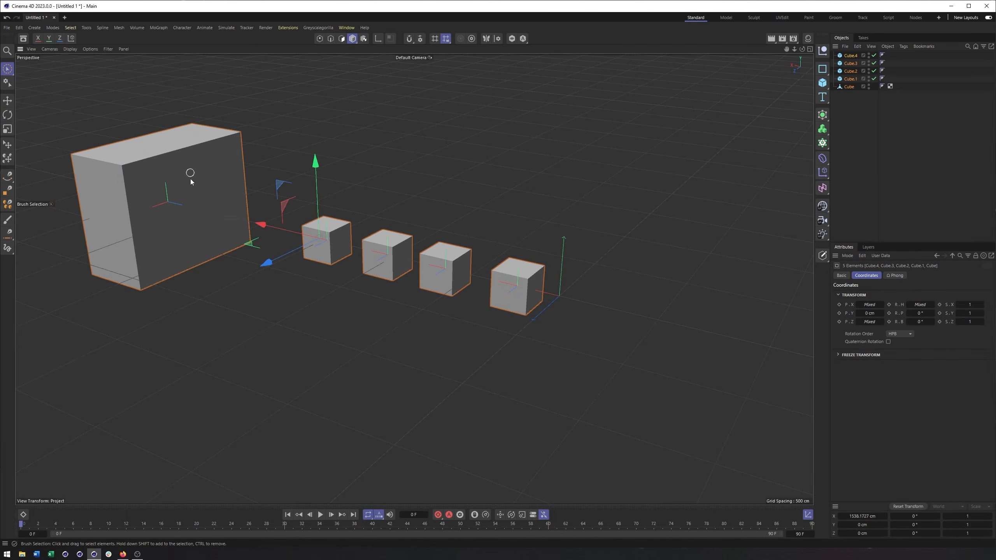
{"action": "left_click", "coordinate": [144, 188]}
{"action": "left_click", "coordinate": [329, 243]}
{"action": "left_click", "coordinate": [171, 160]}
{"action": "left_click", "coordinate": [325, 236]}
{"action": "mouse_move", "coordinate": [383, 253]}
{"action": "left_mouse_down"}
{"action": "mouse_move", "coordinate": [360, 254]}
{"action": "mouse_move", "coordinate": [487, 290]}
{"action": "left_mouse_up"}
Select only the large cube, try moving it up and along its Z axis, and undo the moves.
{"action": "left_click", "coordinate": [162, 154]}
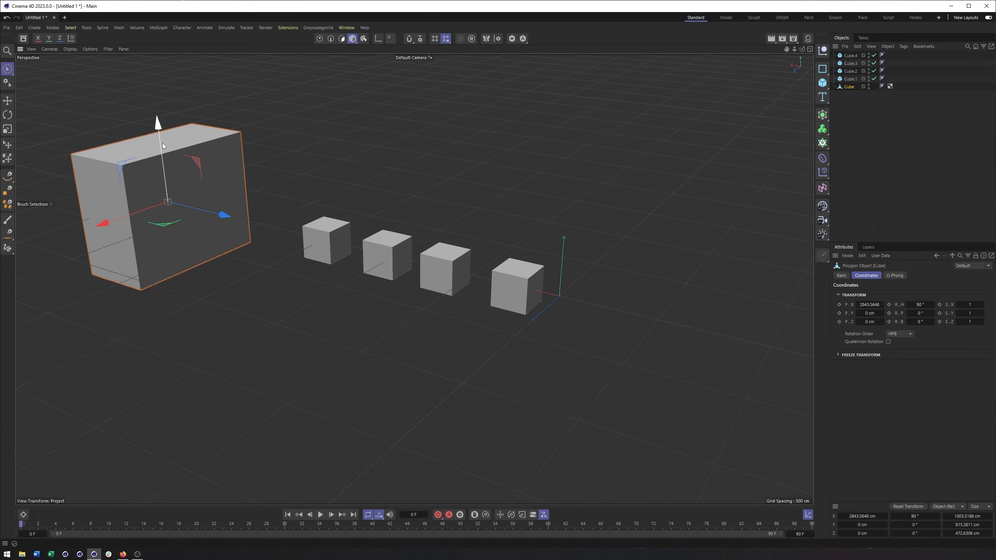
{"action": "left_click_drag", "start_coordinate": [162, 143], "coordinate": [164, 128]}
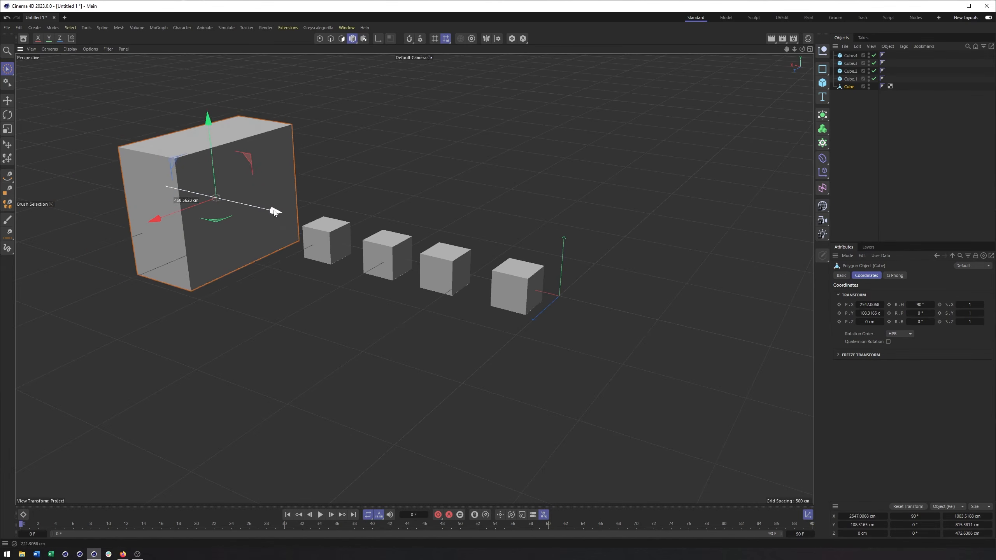
{"action": "key", "text": "ctrl+z"}
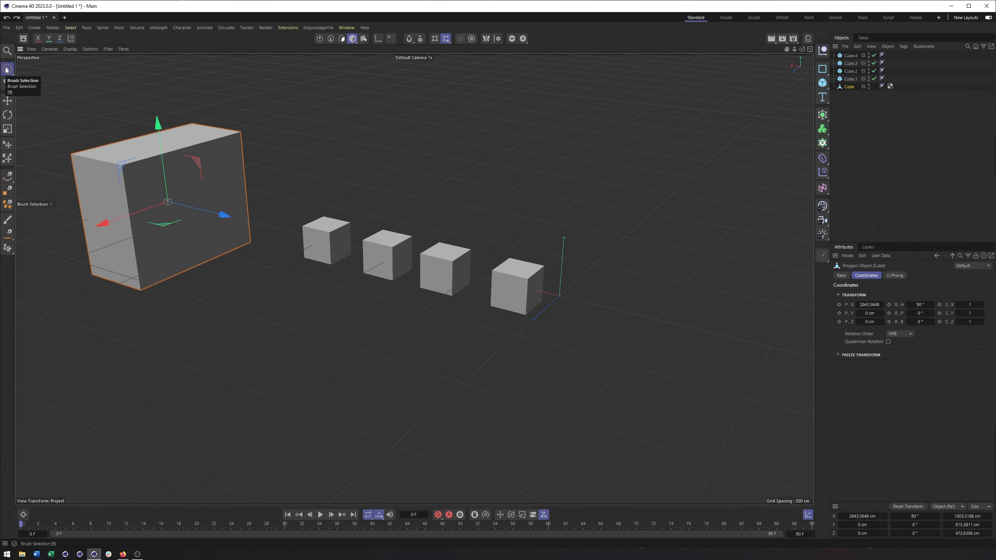
Set the Brush Selection size to 22.
{"action": "left_click", "coordinate": [6, 70]}
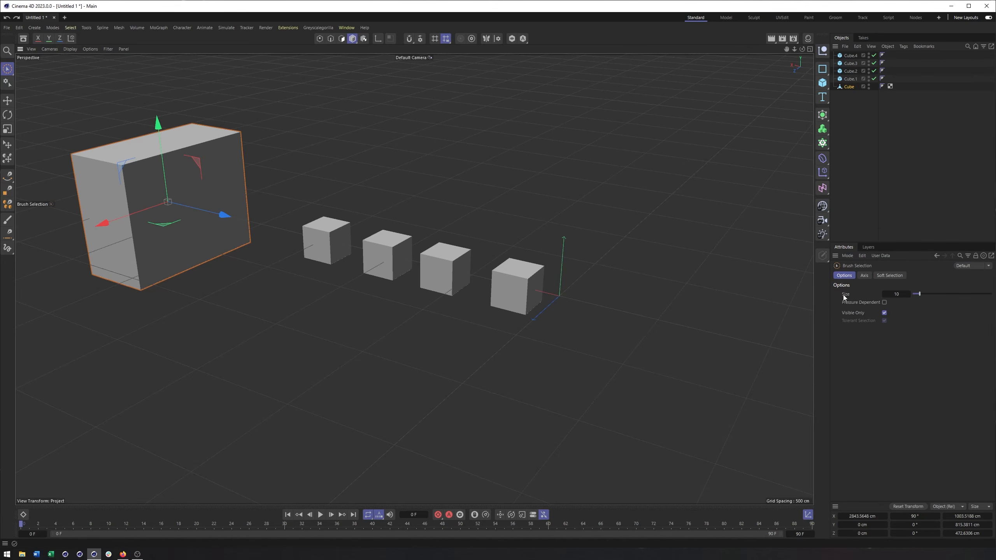
{"action": "left_click", "coordinate": [927, 298]}
{"action": "left_click_drag", "start_coordinate": [939, 294], "coordinate": [929, 293]}
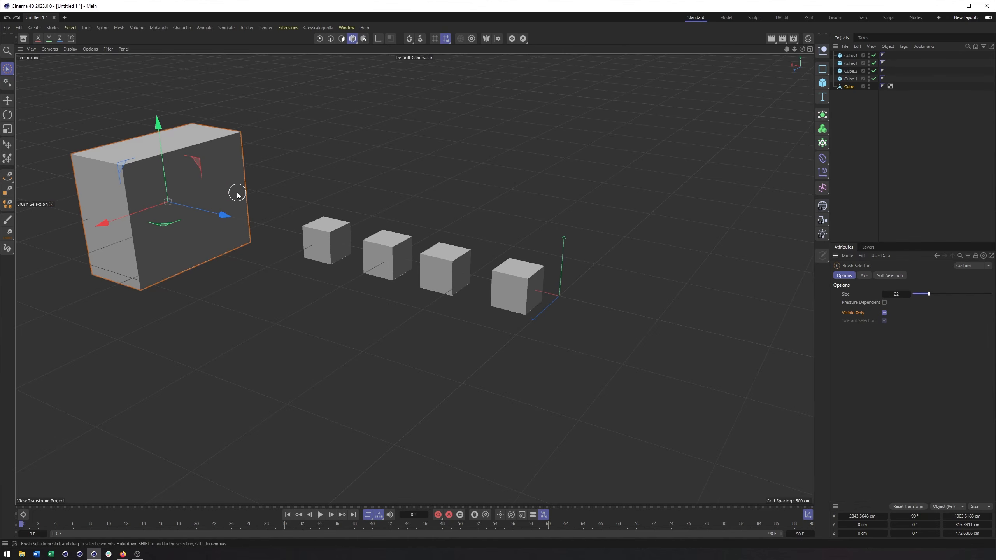
Add a plane primitive and move it along Z to about 1043 cm, in front of the cubes.
{"action": "middle_click_drag", "start_coordinate": [266, 234], "coordinate": [276, 239], "text": "alt"}
{"action": "scroll", "coordinate": [276, 238], "scroll_direction": "down", "scroll_amount": 1}
{"action": "left_click", "coordinate": [824, 83]}
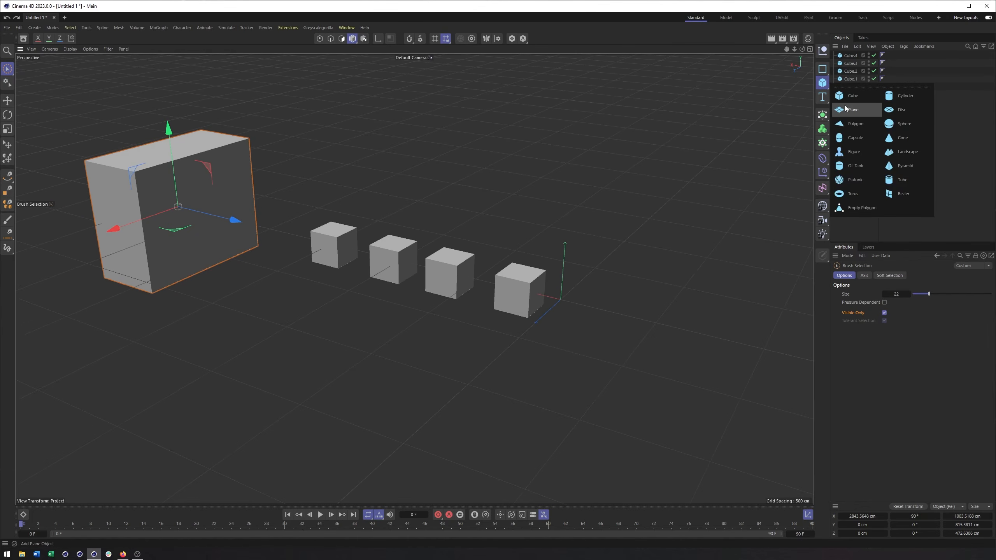
{"action": "left_click", "coordinate": [849, 111]}
{"action": "middle_click_drag", "start_coordinate": [418, 276], "coordinate": [390, 275], "text": "alt"}
{"action": "left_click_drag", "start_coordinate": [497, 330], "coordinate": [367, 407]}
Set the plane's width and height segments to 43 each and make the plane editable.
{"action": "left_click", "coordinate": [894, 275]}
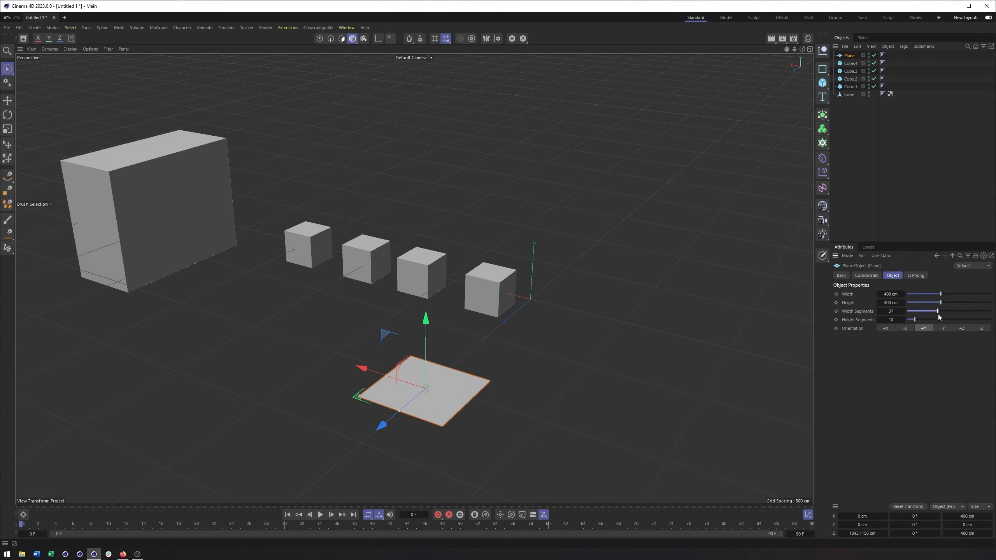
{"action": "left_click_drag", "start_coordinate": [925, 321], "coordinate": [943, 321]}
{"action": "left_click_drag", "start_coordinate": [485, 368], "coordinate": [480, 389], "text": "alt"}
{"action": "middle_click_drag", "start_coordinate": [480, 389], "coordinate": [455, 329], "text": "alt"}
{"action": "right_click_drag", "start_coordinate": [425, 350], "coordinate": [573, 330], "text": "alt"}
{"action": "middle_click_drag", "start_coordinate": [474, 357], "coordinate": [467, 331], "text": "alt"}
{"action": "right_click_drag", "start_coordinate": [467, 331], "coordinate": [476, 323], "text": "alt"}
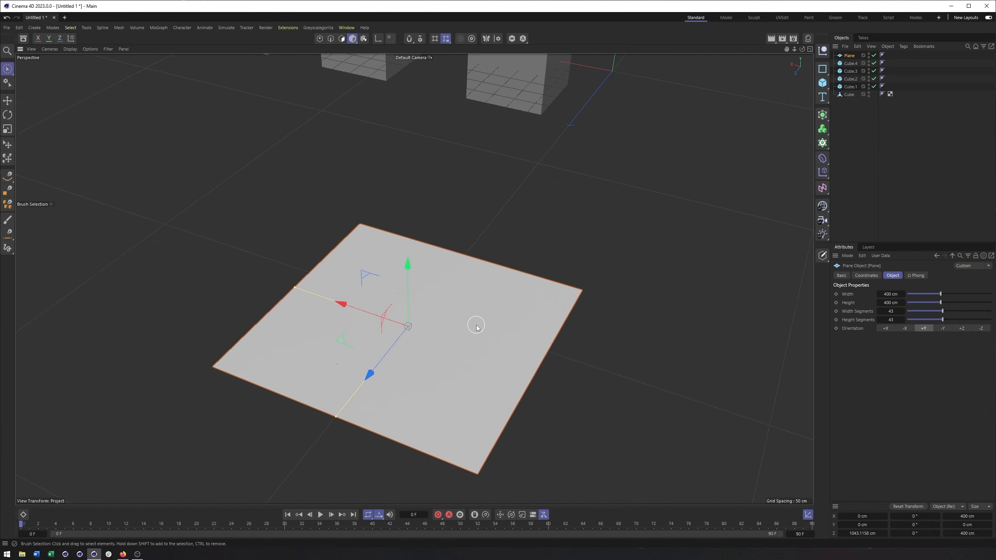
{"action": "middle_click_drag", "start_coordinate": [475, 327], "coordinate": [478, 331], "text": "alt"}
{"action": "key", "text": "c"}
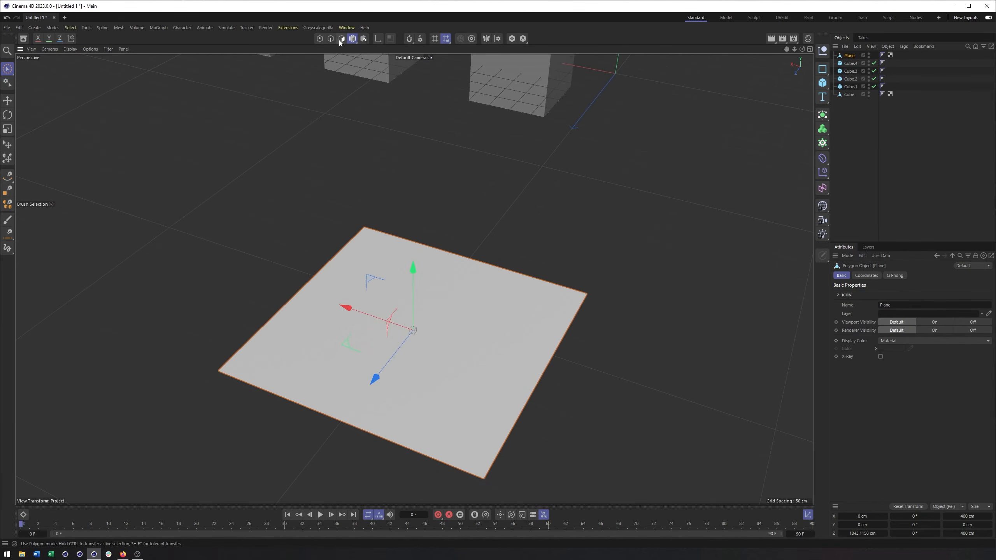
Switch the plane to Points mode and enlarge the selection brush, leaving no points selected.
{"action": "left_click", "coordinate": [320, 38]}
{"action": "mouse_move", "coordinate": [344, 304]}
{"action": "left_mouse_down"}
{"action": "mouse_move", "coordinate": [377, 267]}
{"action": "mouse_move", "coordinate": [383, 309]}
{"action": "left_mouse_up"}
{"action": "mouse_move", "coordinate": [462, 305]}
{"action": "left_mouse_down"}
{"action": "mouse_move", "coordinate": [450, 444]}
{"action": "mouse_move", "coordinate": [414, 434]}
{"action": "left_mouse_up"}
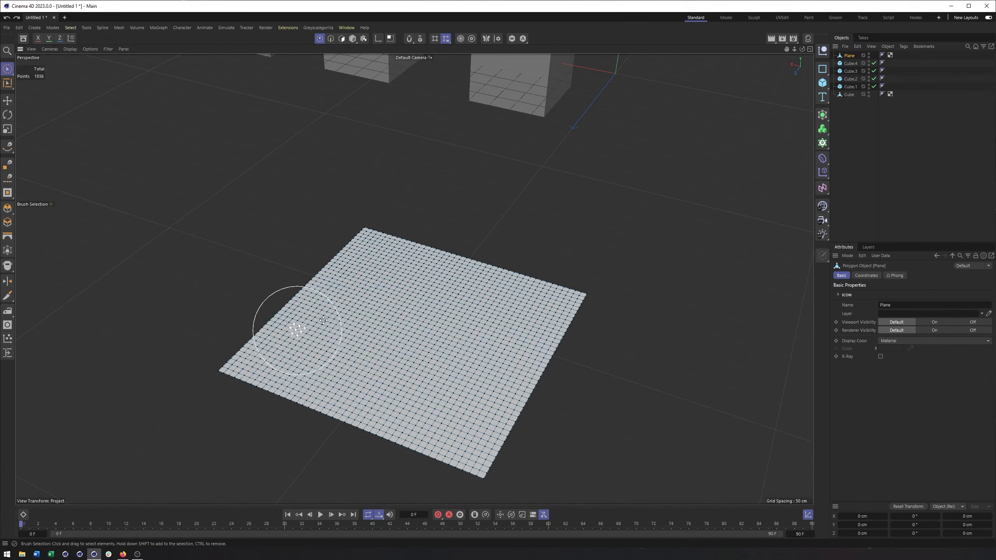
{"action": "left_click_drag", "start_coordinate": [323, 320], "coordinate": [293, 345]}
{"action": "key", "text": "ctrl+shift+a"}
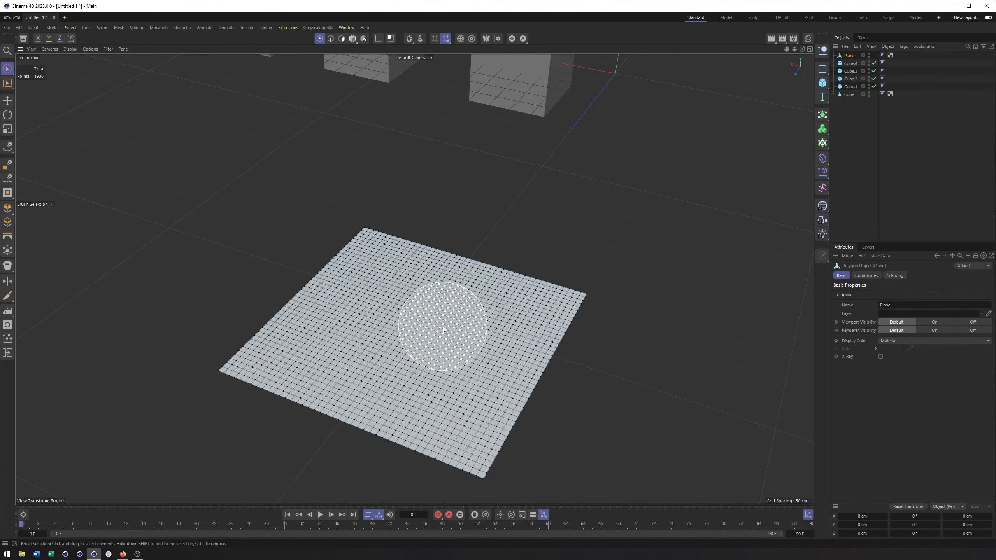
Select a round patch of points near the middle of the plane with the enlarged Brush Selection.
{"action": "mouse_move", "coordinate": [366, 318]}
{"action": "middle_mouse_down"}
{"action": "mouse_move", "coordinate": [356, 312]}
{"action": "mouse_move", "coordinate": [403, 308]}
{"action": "mouse_move", "coordinate": [387, 312]}
{"action": "mouse_move", "coordinate": [436, 318]}
{"action": "mouse_move", "coordinate": [380, 323]}
{"action": "mouse_move", "coordinate": [445, 359]}
{"action": "mouse_move", "coordinate": [454, 400]}
{"action": "mouse_move", "coordinate": [549, 409]}
{"action": "middle_mouse_up"}
{"action": "right_click_drag", "start_coordinate": [500, 323], "coordinate": [446, 332], "text": "alt"}
{"action": "left_click", "coordinate": [440, 341]}
{"action": "middle_click_drag", "start_coordinate": [453, 339], "coordinate": [341, 340]}
{"action": "left_click_drag", "start_coordinate": [472, 321], "coordinate": [462, 335]}
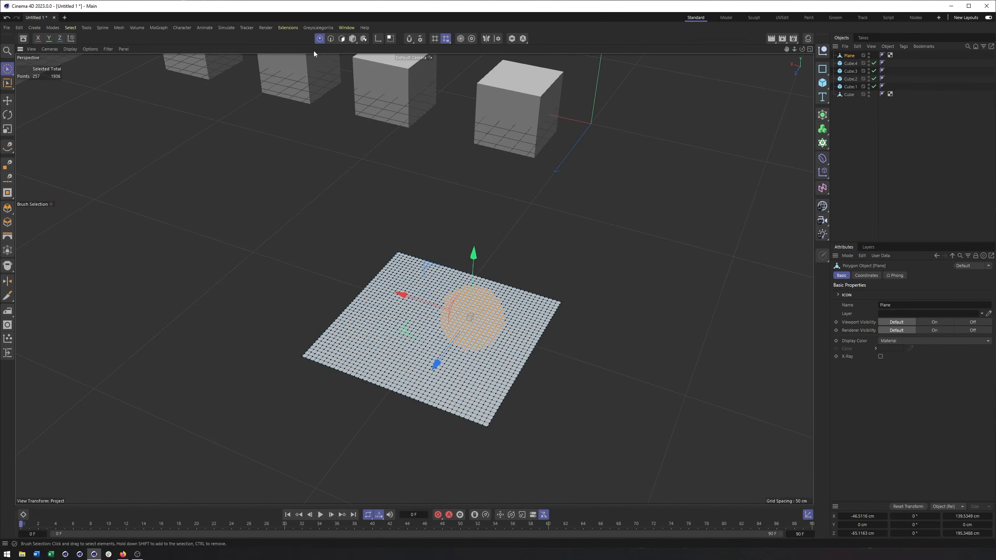
Return to Model mode and delete the plane.
{"action": "left_click", "coordinate": [352, 38]}
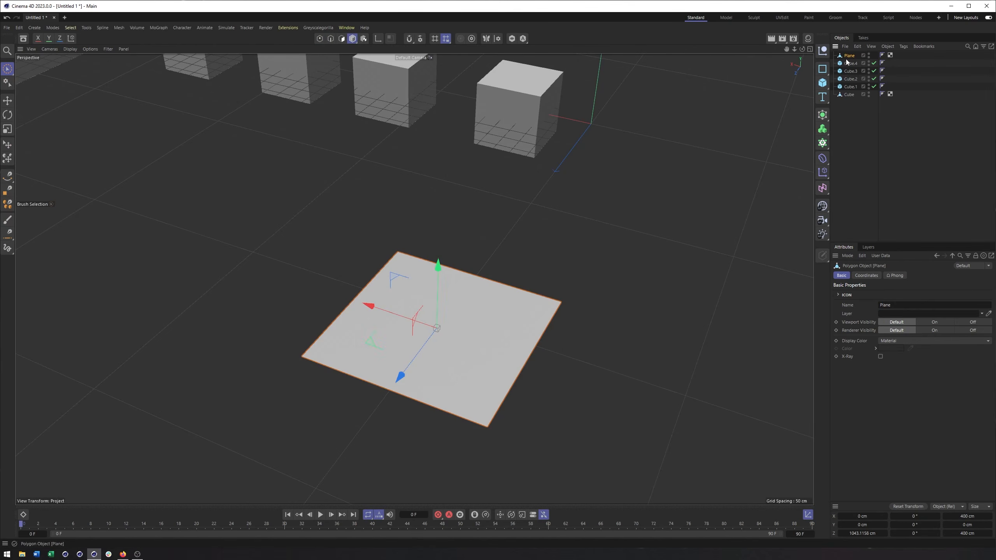
{"action": "key", "text": "Delete"}
{"action": "middle_click_drag", "start_coordinate": [420, 171], "coordinate": [643, 357], "text": "alt"}
{"action": "right_click_drag", "start_coordinate": [520, 302], "coordinate": [393, 277], "text": "alt"}
{"action": "middle_click_drag", "start_coordinate": [393, 278], "coordinate": [417, 310], "text": "alt"}
{"action": "left_click_drag", "start_coordinate": [418, 310], "coordinate": [375, 225], "text": "alt"}
With Rectangle Selection, select the two small cubes nearest the origin and add the other two small cubes.
{"action": "left_click", "coordinate": [8, 73]}
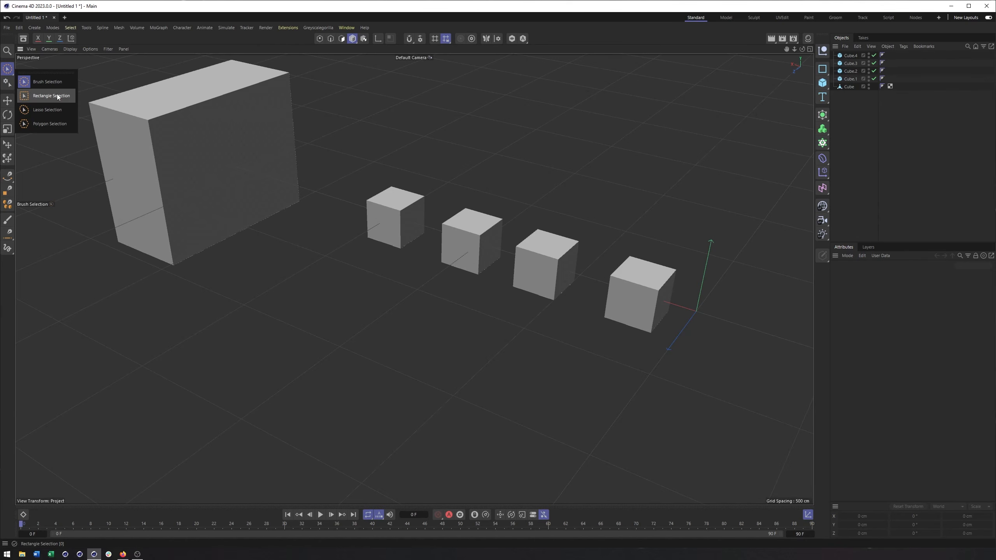
{"action": "left_click", "coordinate": [9, 75]}
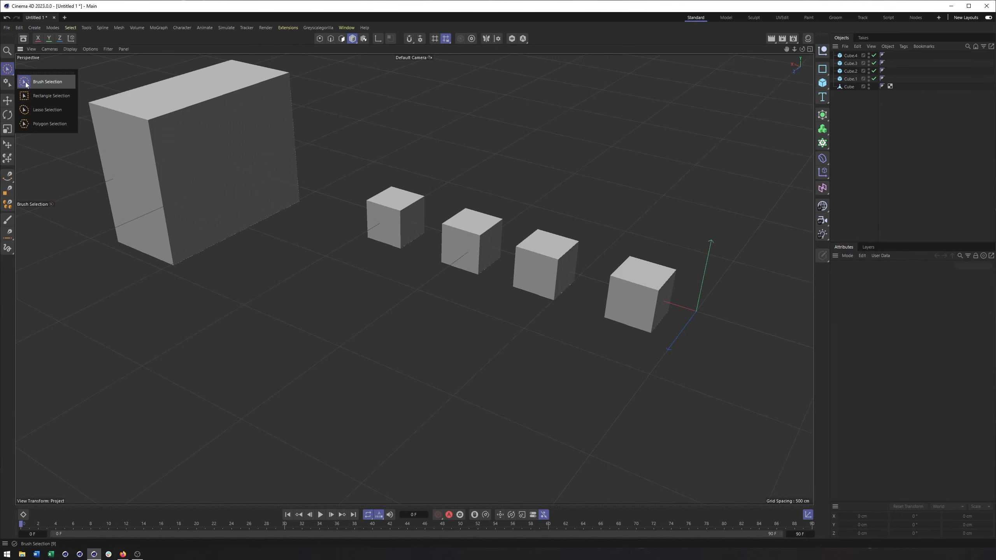
{"action": "left_click", "coordinate": [37, 91]}
{"action": "left_click_drag", "start_coordinate": [349, 146], "coordinate": [508, 284]}
{"action": "left_click_drag", "start_coordinate": [738, 182], "coordinate": [514, 351]}
{"action": "left_click_drag", "start_coordinate": [723, 162], "coordinate": [518, 355]}
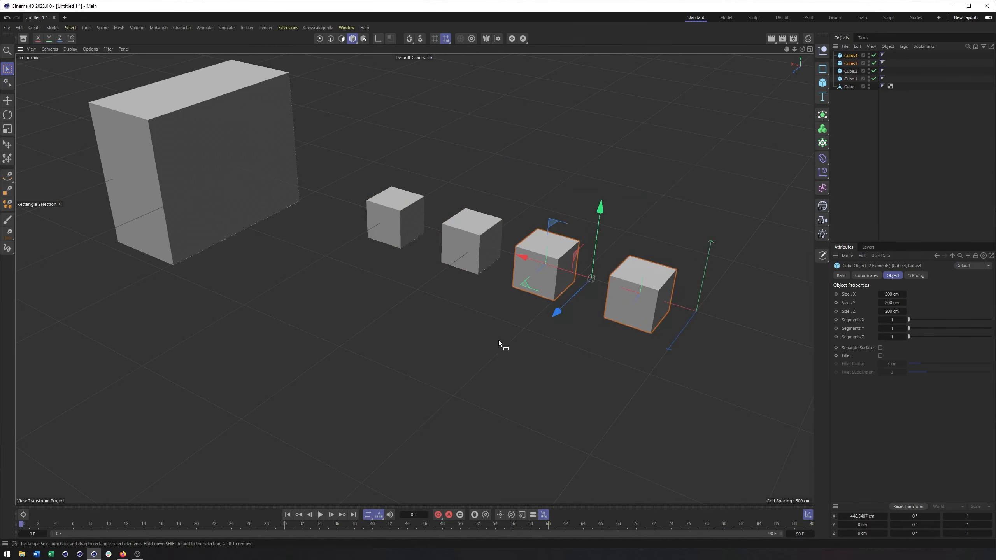
{"action": "left_click_drag", "start_coordinate": [323, 139], "coordinate": [483, 276], "text": "shift"}
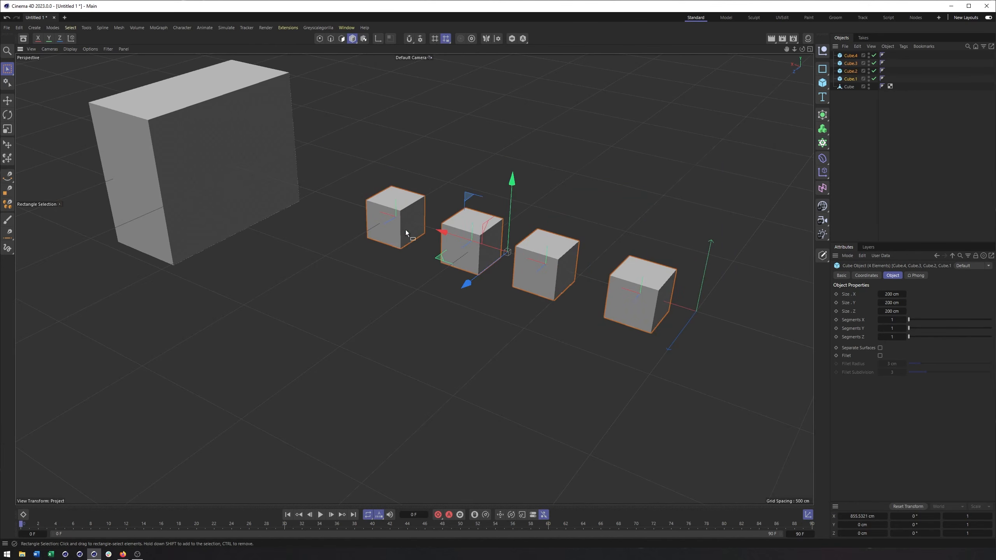
Adjust the selection with further selection rectangles so that all five cubes are selected.
{"action": "left_click_drag", "start_coordinate": [334, 154], "coordinate": [410, 235], "text": "ctrl"}
{"action": "left_click_drag", "start_coordinate": [440, 182], "coordinate": [473, 263], "text": "ctrl"}
{"action": "left_click_drag", "start_coordinate": [545, 246], "coordinate": [547, 251], "text": "ctrl"}
{"action": "left_click_drag", "start_coordinate": [590, 195], "coordinate": [478, 297], "text": "shift"}
{"action": "left_click_drag", "start_coordinate": [485, 238], "coordinate": [311, 156], "text": "shift"}
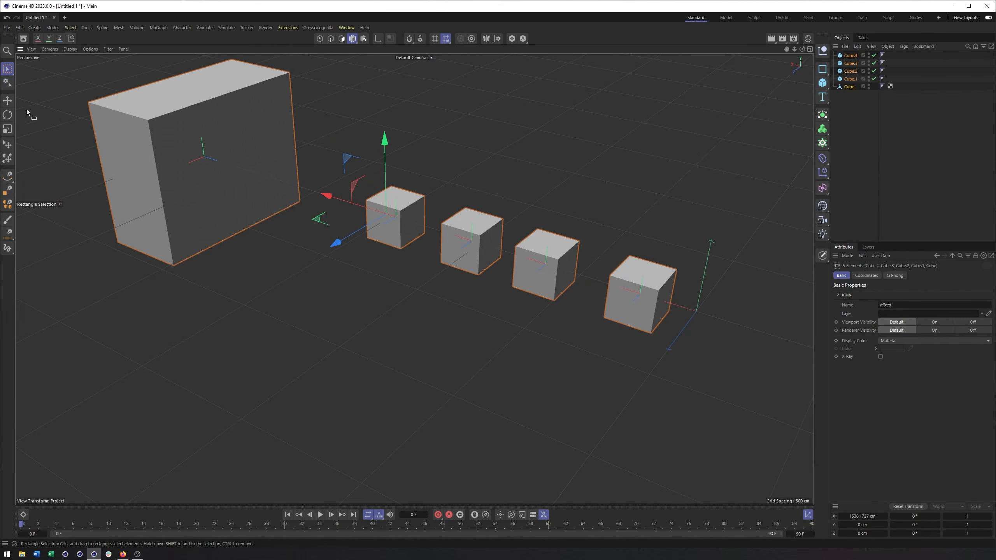
With Lasso Selection, select the large cube and the first and third small cubes beside it, and clear the selection.
{"action": "left_click", "coordinate": [8, 69]}
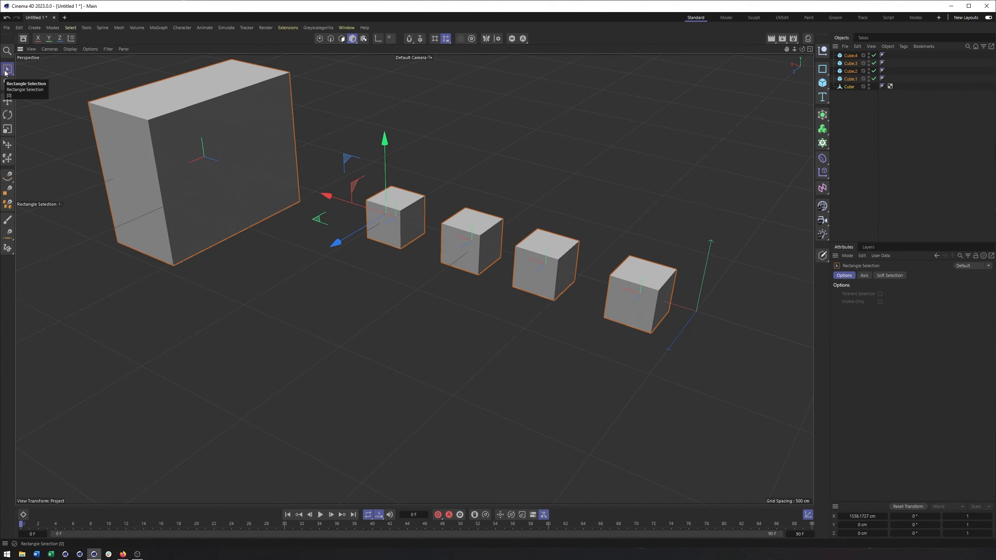
{"action": "left_click", "coordinate": [5, 72]}
{"action": "left_click", "coordinate": [38, 109]}
{"action": "left_click", "coordinate": [306, 285]}
{"action": "mouse_move", "coordinate": [162, 306]}
{"action": "left_mouse_down"}
{"action": "mouse_move", "coordinate": [84, 185]}
{"action": "mouse_move", "coordinate": [95, 82]}
{"action": "mouse_move", "coordinate": [236, 52]}
{"action": "mouse_move", "coordinate": [366, 196]}
{"action": "mouse_move", "coordinate": [424, 180]}
{"action": "mouse_move", "coordinate": [434, 220]}
{"action": "mouse_move", "coordinate": [421, 265]}
{"action": "mouse_move", "coordinate": [457, 279]}
{"action": "mouse_move", "coordinate": [507, 262]}
{"action": "mouse_move", "coordinate": [538, 205]}
{"action": "mouse_move", "coordinate": [596, 253]}
{"action": "mouse_move", "coordinate": [534, 345]}
{"action": "mouse_move", "coordinate": [330, 390]}
{"action": "mouse_move", "coordinate": [221, 284]}
{"action": "left_mouse_up"}
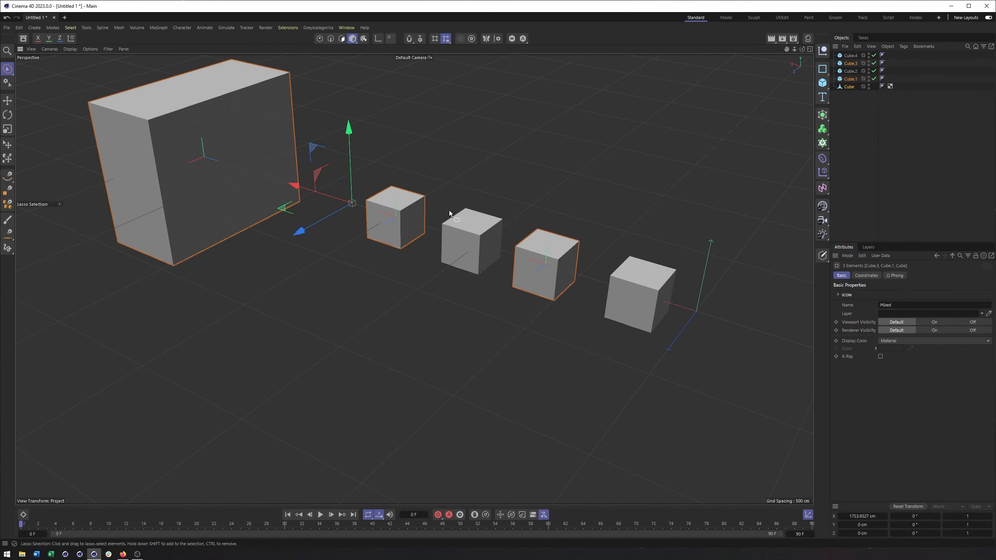
{"action": "middle_click_drag", "start_coordinate": [403, 178], "coordinate": [404, 179], "text": "alt"}
{"action": "middle_click_drag", "start_coordinate": [443, 213], "coordinate": [444, 215], "text": "alt"}
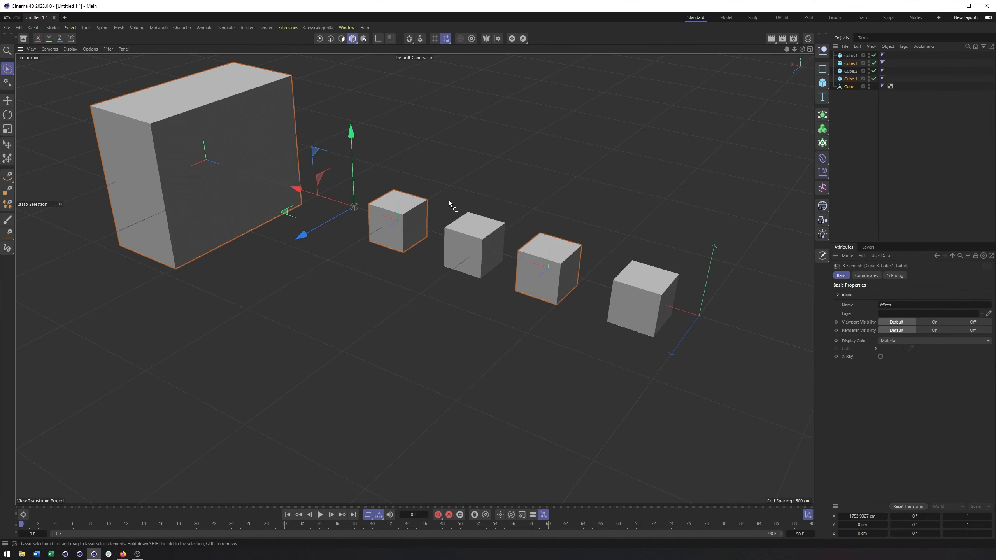
{"action": "mouse_move", "coordinate": [293, 275]}
{"action": "left_mouse_down"}
{"action": "mouse_move", "coordinate": [497, 185]}
{"action": "mouse_move", "coordinate": [709, 255]}
{"action": "mouse_move", "coordinate": [211, 321]}
{"action": "mouse_move", "coordinate": [292, 276]}
{"action": "left_mouse_up"}
{"action": "left_click", "coordinate": [314, 299]}
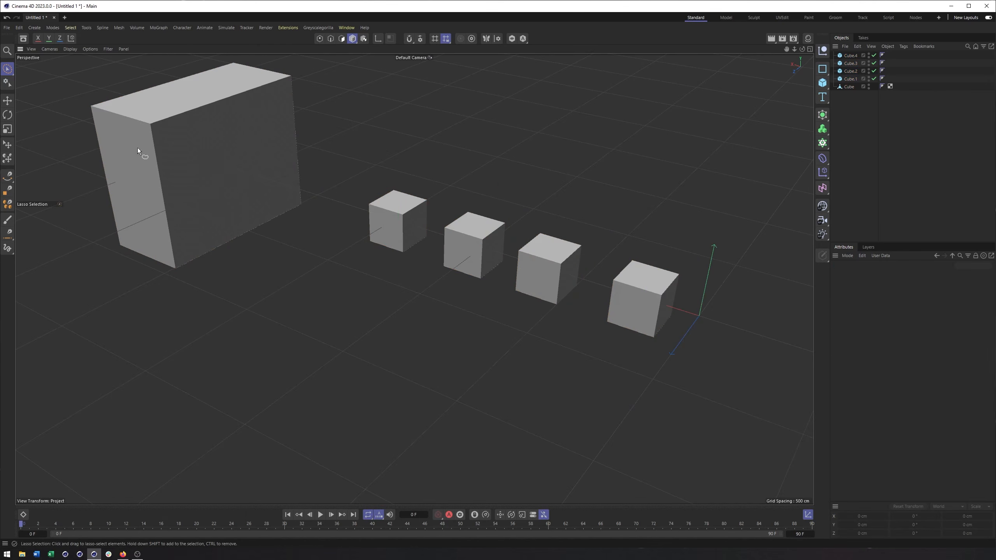
With Polygon Selection, outline the four small cubes with a closed jagged polygon to select them, and clear the selection.
{"action": "left_click", "coordinate": [7, 68]}
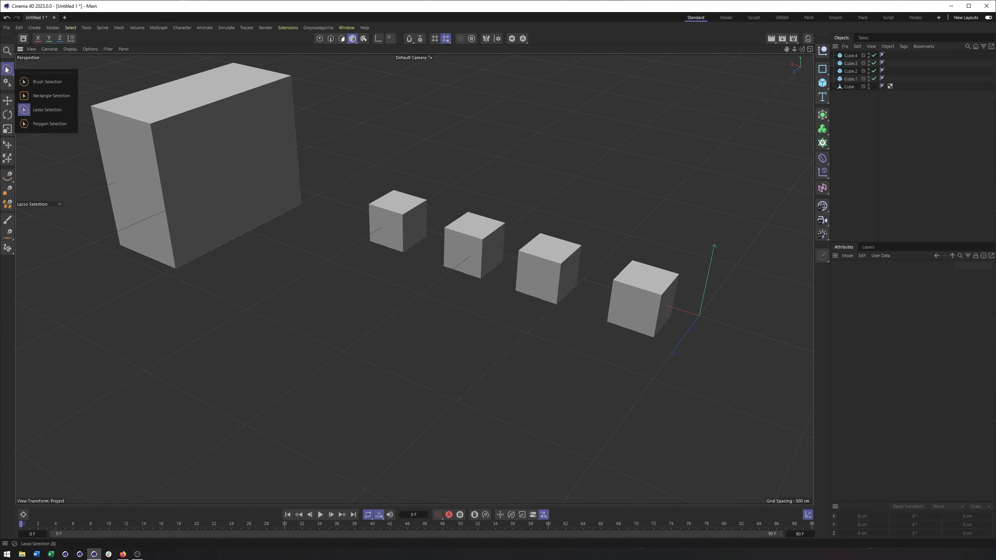
{"action": "left_click", "coordinate": [59, 121]}
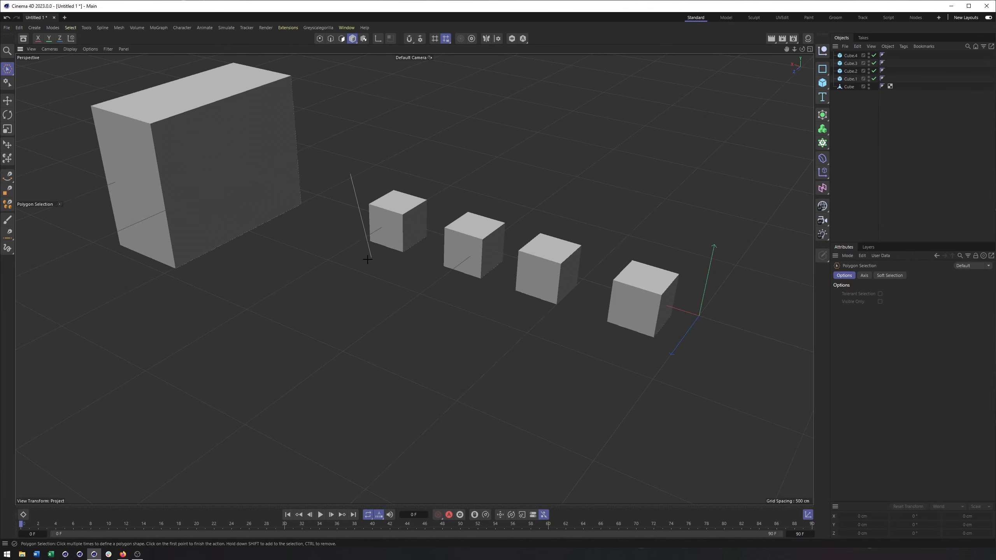
{"action": "left_click", "coordinate": [388, 329]}
{"action": "left_click", "coordinate": [561, 406]}
{"action": "left_click", "coordinate": [700, 415]}
{"action": "left_click", "coordinate": [725, 247]}
{"action": "left_click", "coordinate": [651, 174]}
{"action": "left_click", "coordinate": [603, 259]}
{"action": "left_click", "coordinate": [575, 158]}
{"action": "left_click", "coordinate": [521, 231]}
{"action": "left_click", "coordinate": [530, 145]}
{"action": "left_click", "coordinate": [456, 159]}
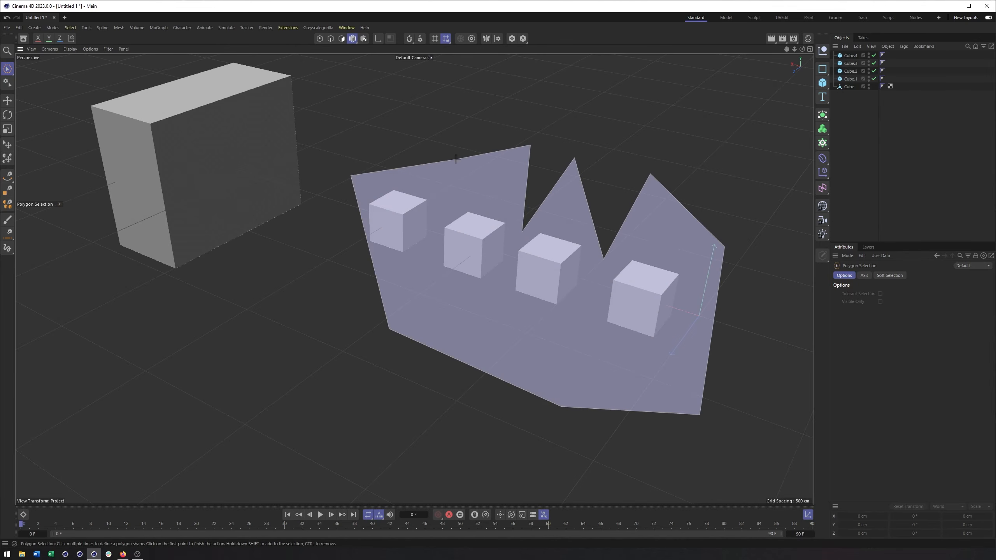
{"action": "left_click", "coordinate": [450, 205]}
{"action": "left_click", "coordinate": [401, 145]}
{"action": "left_click", "coordinate": [351, 176]}
{"action": "middle_click_drag", "start_coordinate": [461, 191], "coordinate": [467, 207], "text": "alt"}
{"action": "right_click_drag", "start_coordinate": [466, 207], "coordinate": [463, 207], "text": "alt"}
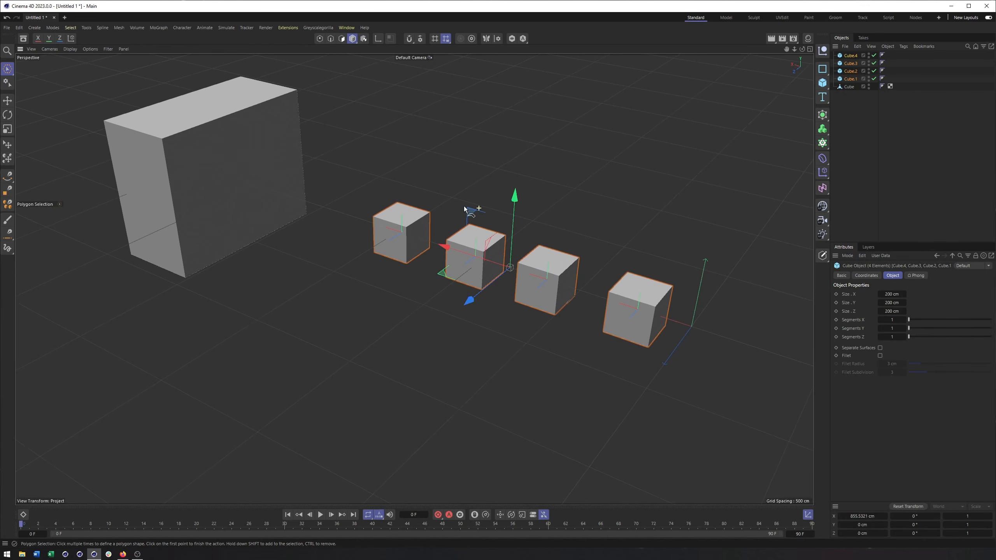
{"action": "right_click", "coordinate": [402, 179]}
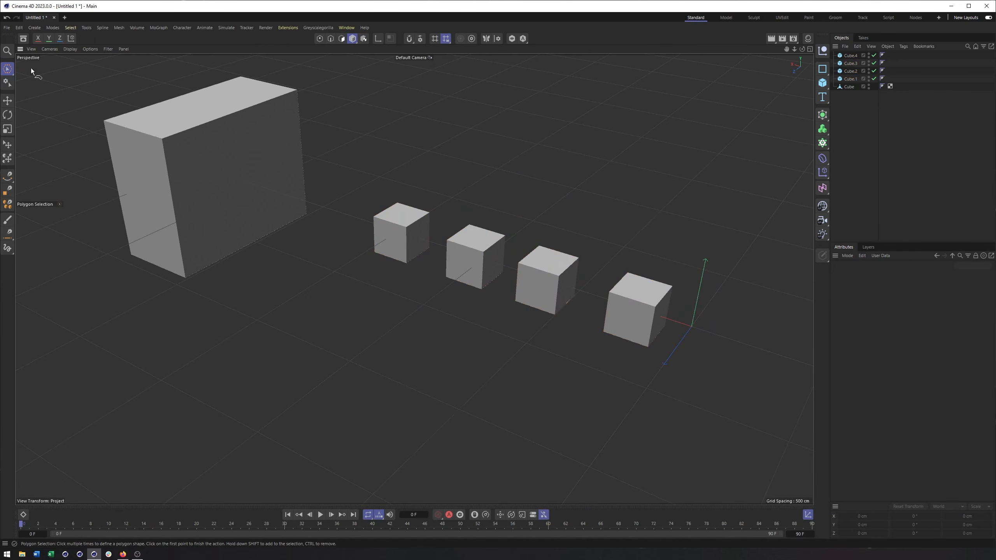
With the Move tool, select each of the four small cubes one after another, ending with the one nearest the origin.
{"action": "left_click", "coordinate": [7, 70]}
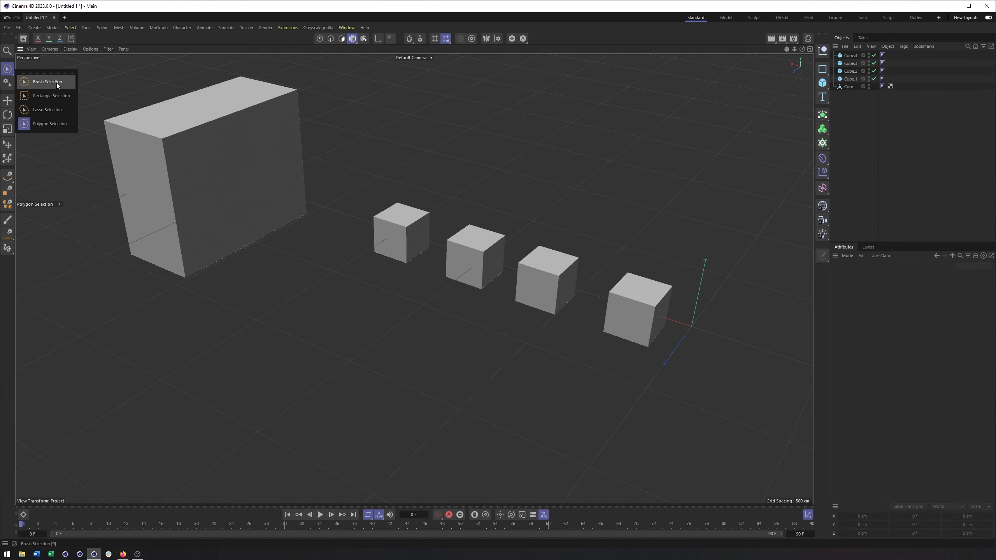
{"action": "left_click", "coordinate": [11, 104]}
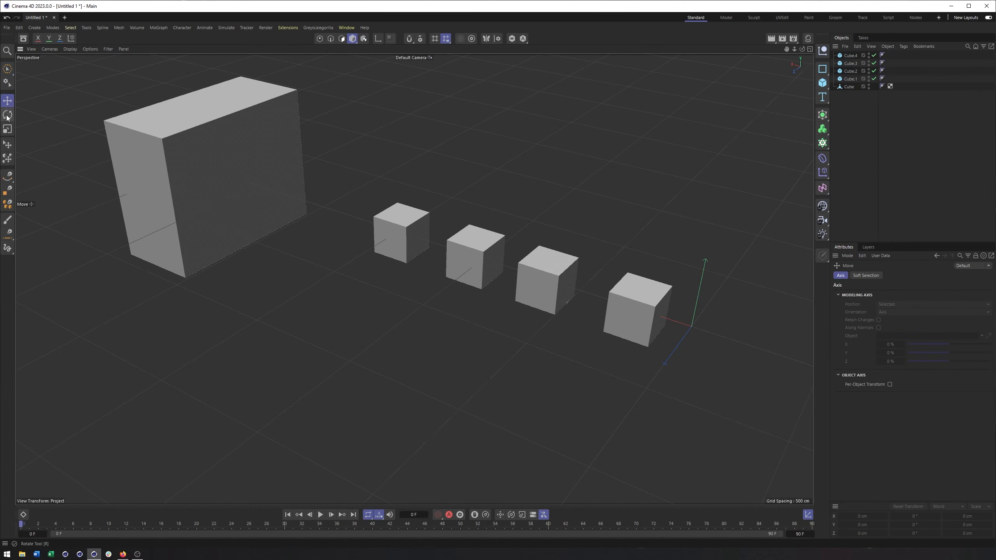
{"action": "left_click", "coordinate": [413, 226]}
{"action": "left_click", "coordinate": [496, 257]}
{"action": "left_click", "coordinate": [545, 270]}
{"action": "left_click", "coordinate": [661, 308]}
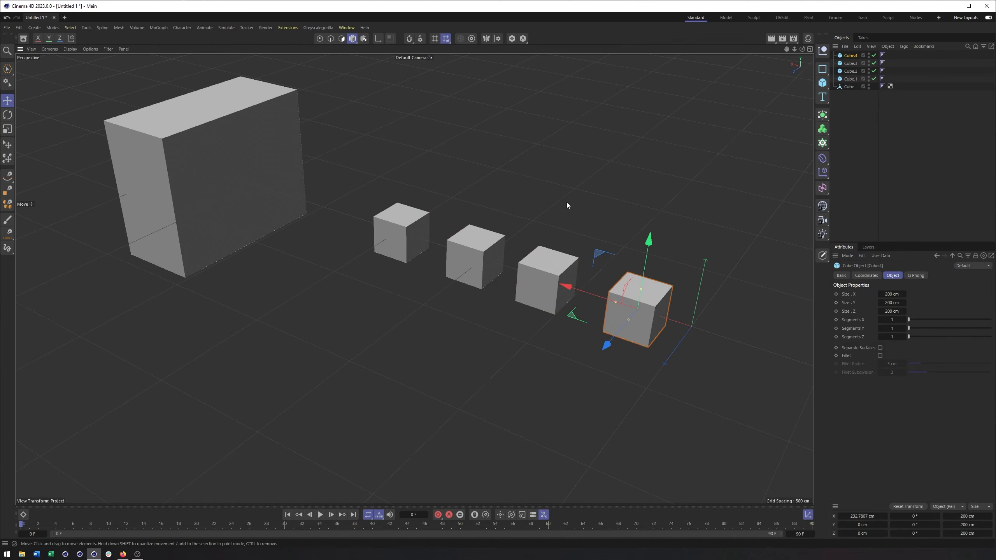
{"action": "left_click_drag", "start_coordinate": [568, 196], "coordinate": [537, 229], "text": "alt"}
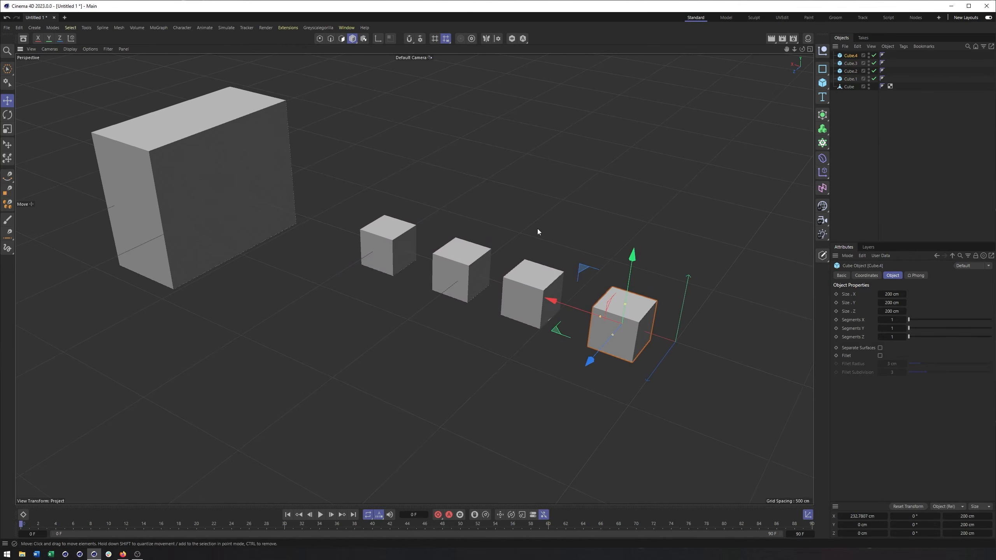